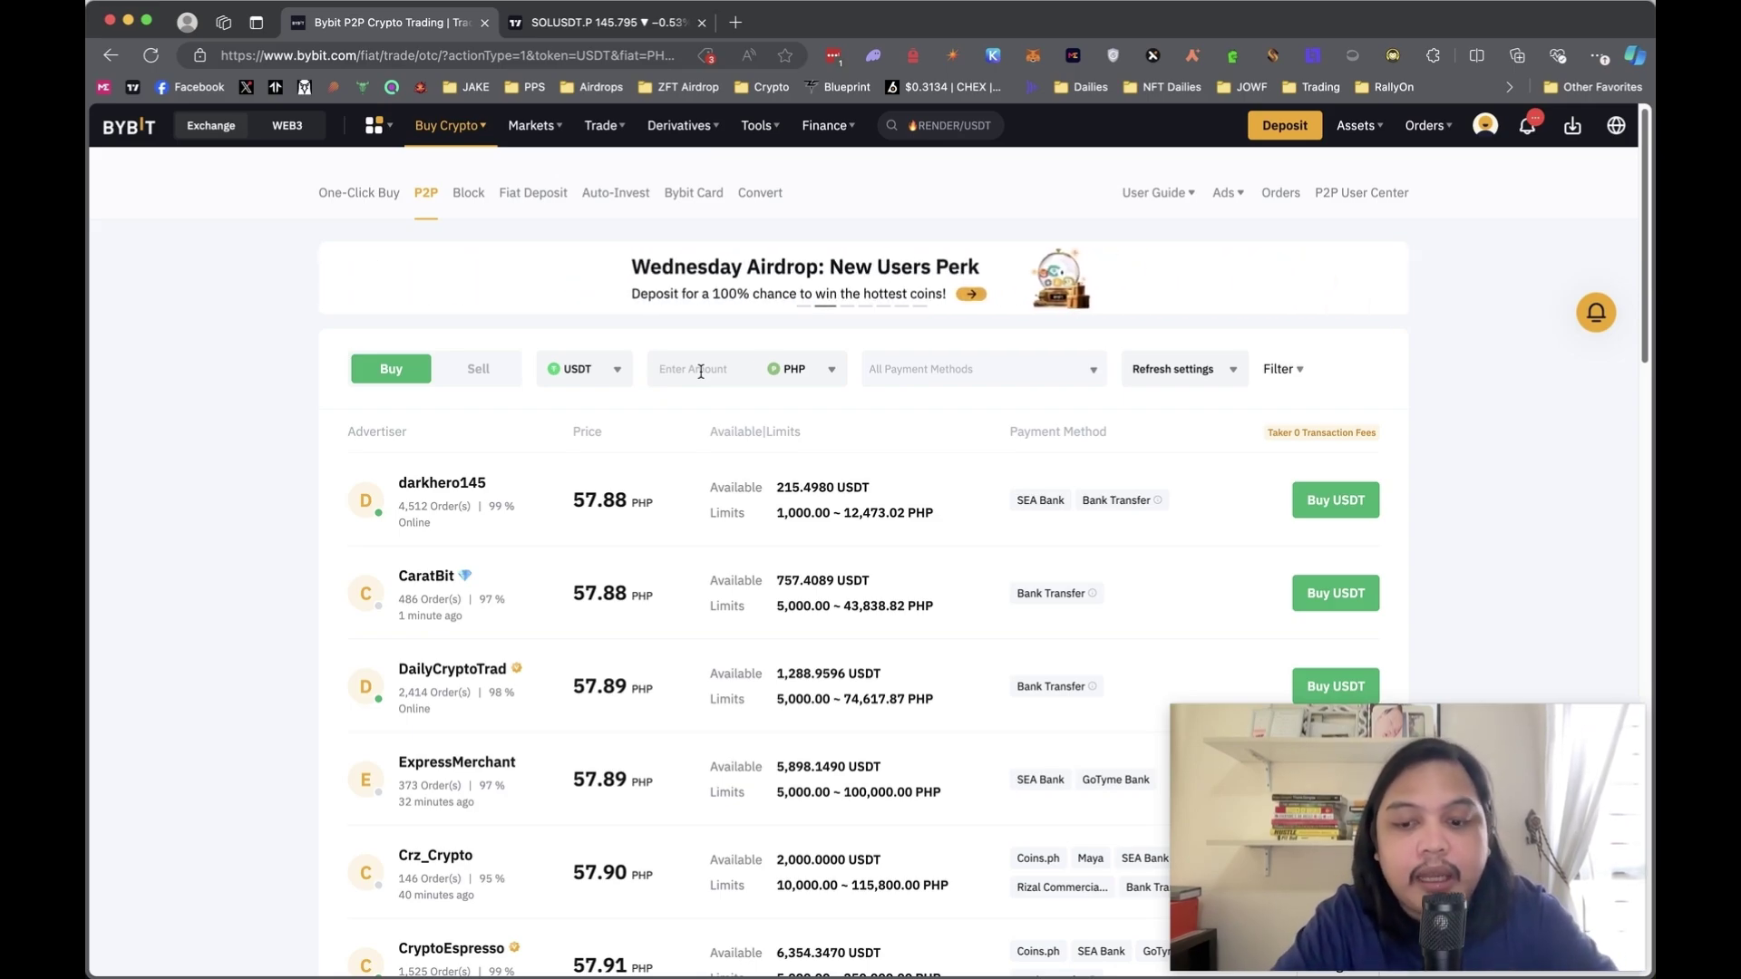
- Filter USDT offers to a 10000 PHP amount paid via Bank of the Philippine Islands (BPI)
{"action": "type", "text": "10000"}
{"action": "left_click", "coordinate": [959, 367]}
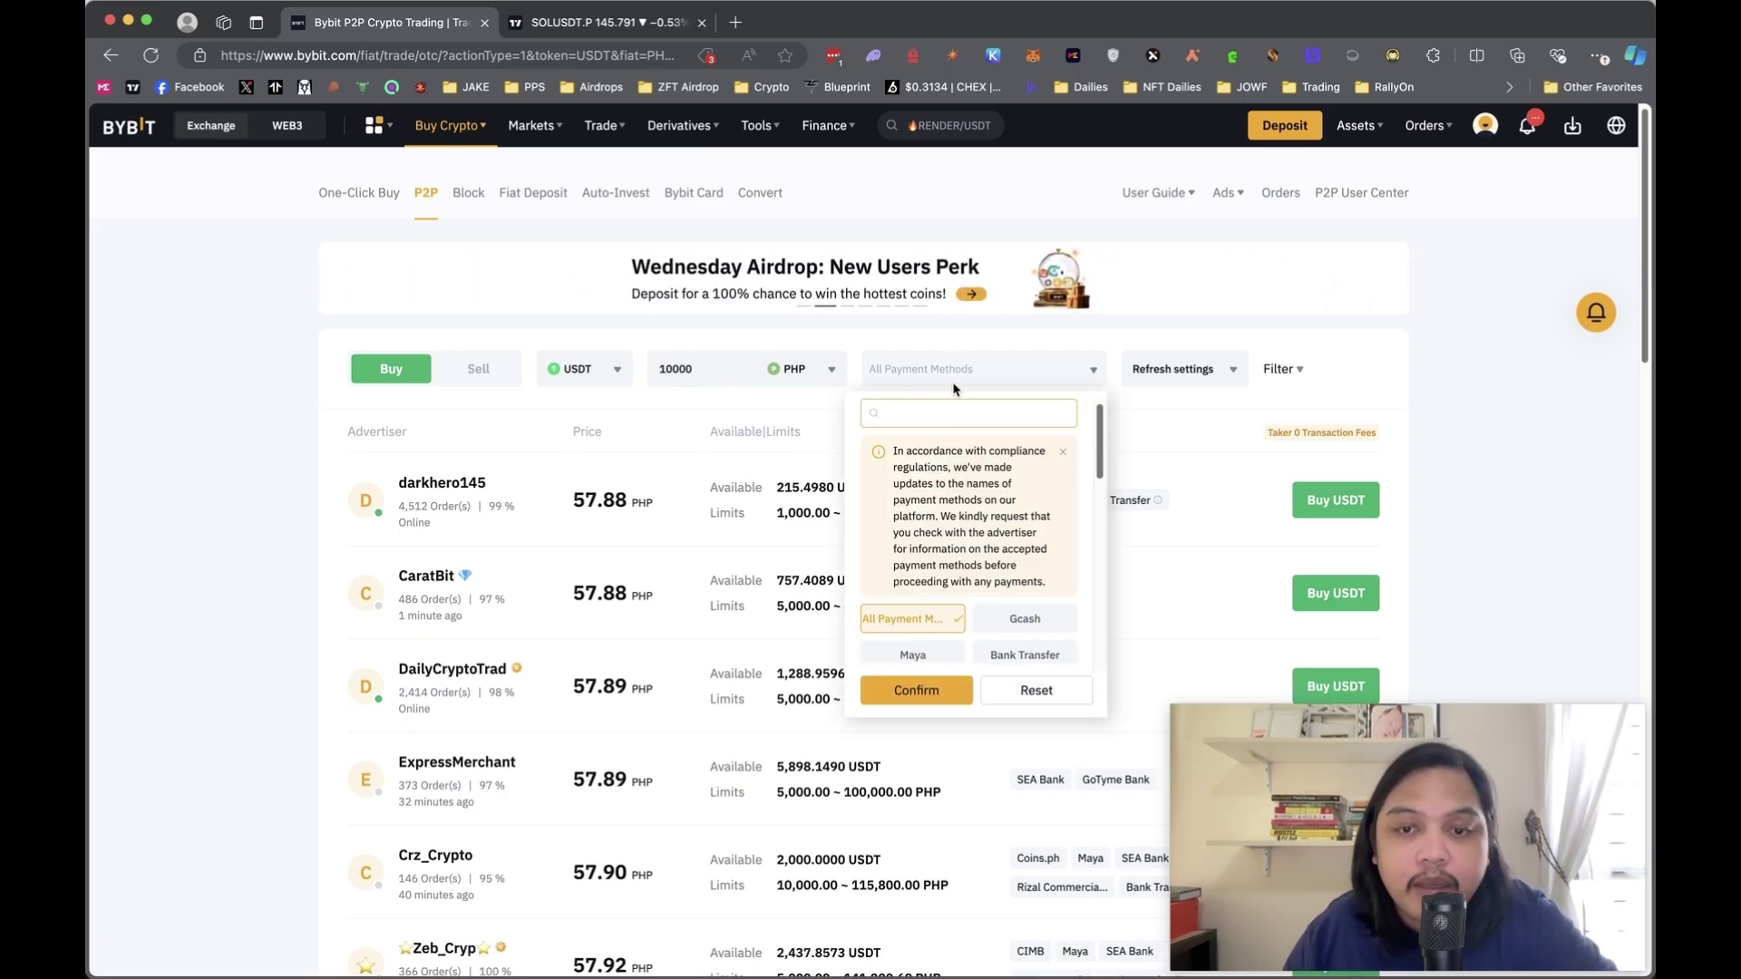
{"action": "type", "text": "bpi"}
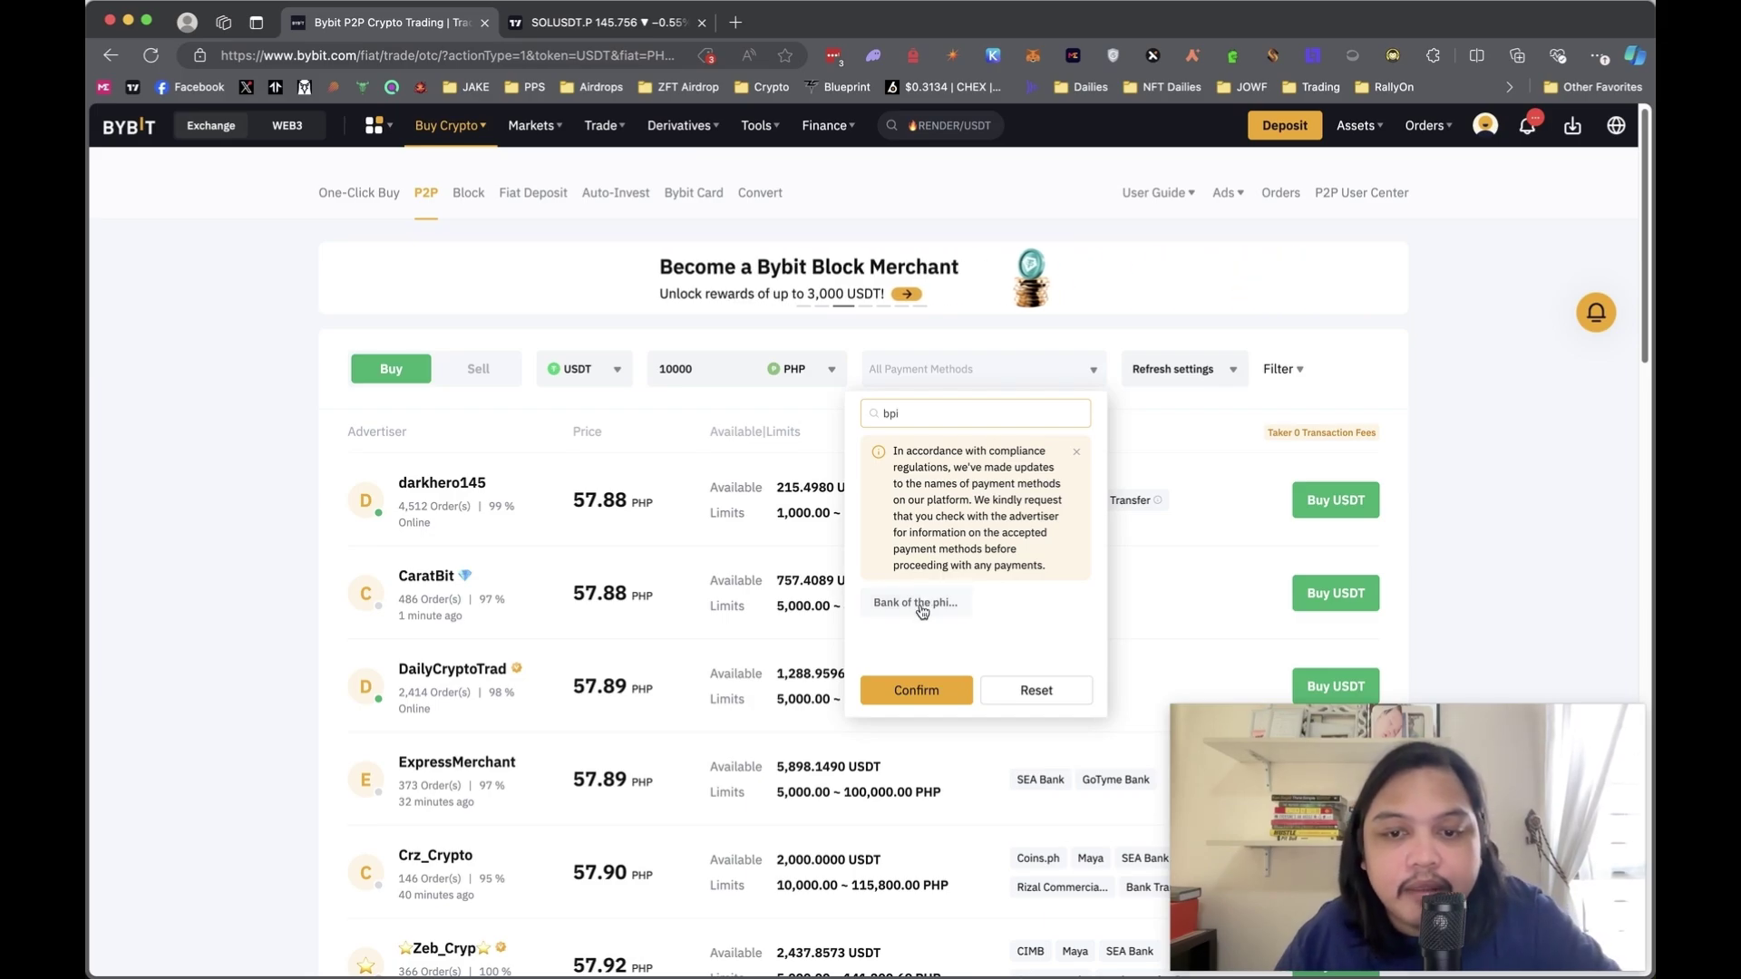
{"action": "left_click", "coordinate": [915, 602]}
{"action": "left_click", "coordinate": [916, 690]}
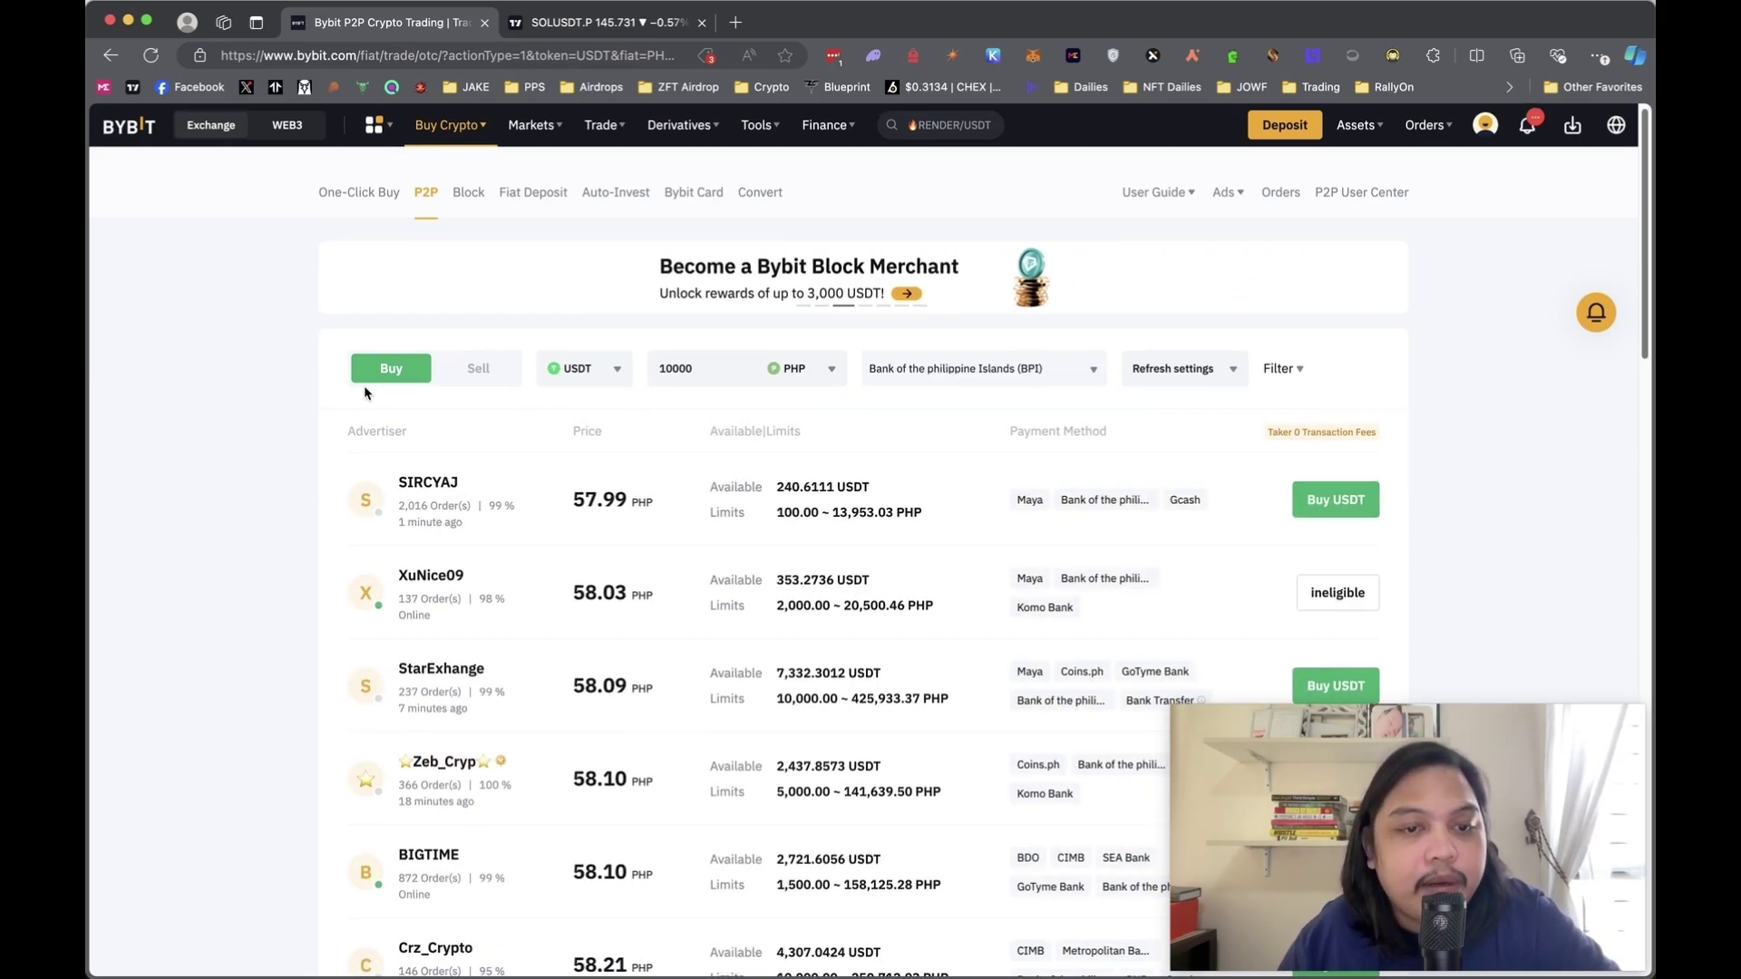
- Scroll through the BPI offers and highlight the 58.10 PHP offer's price
{"action": "scroll", "coordinate": [331, 354], "scroll_direction": "down", "scroll_amount": 2}
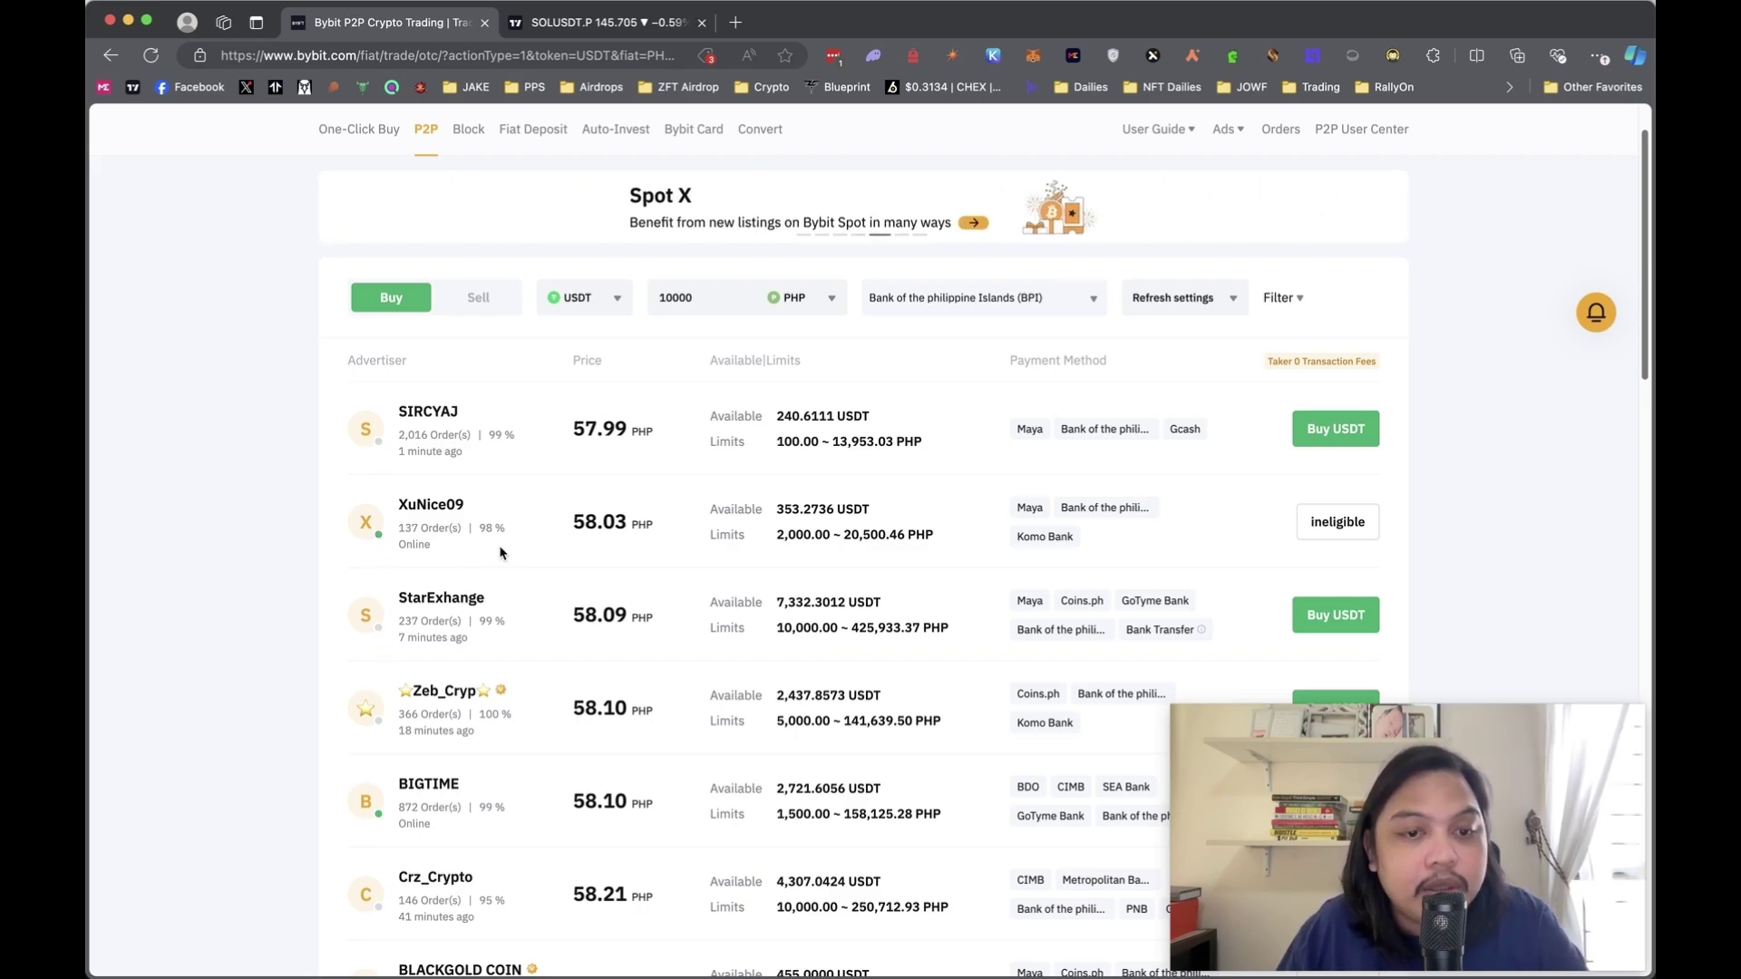
{"action": "mouse_move", "coordinate": [489, 538]}
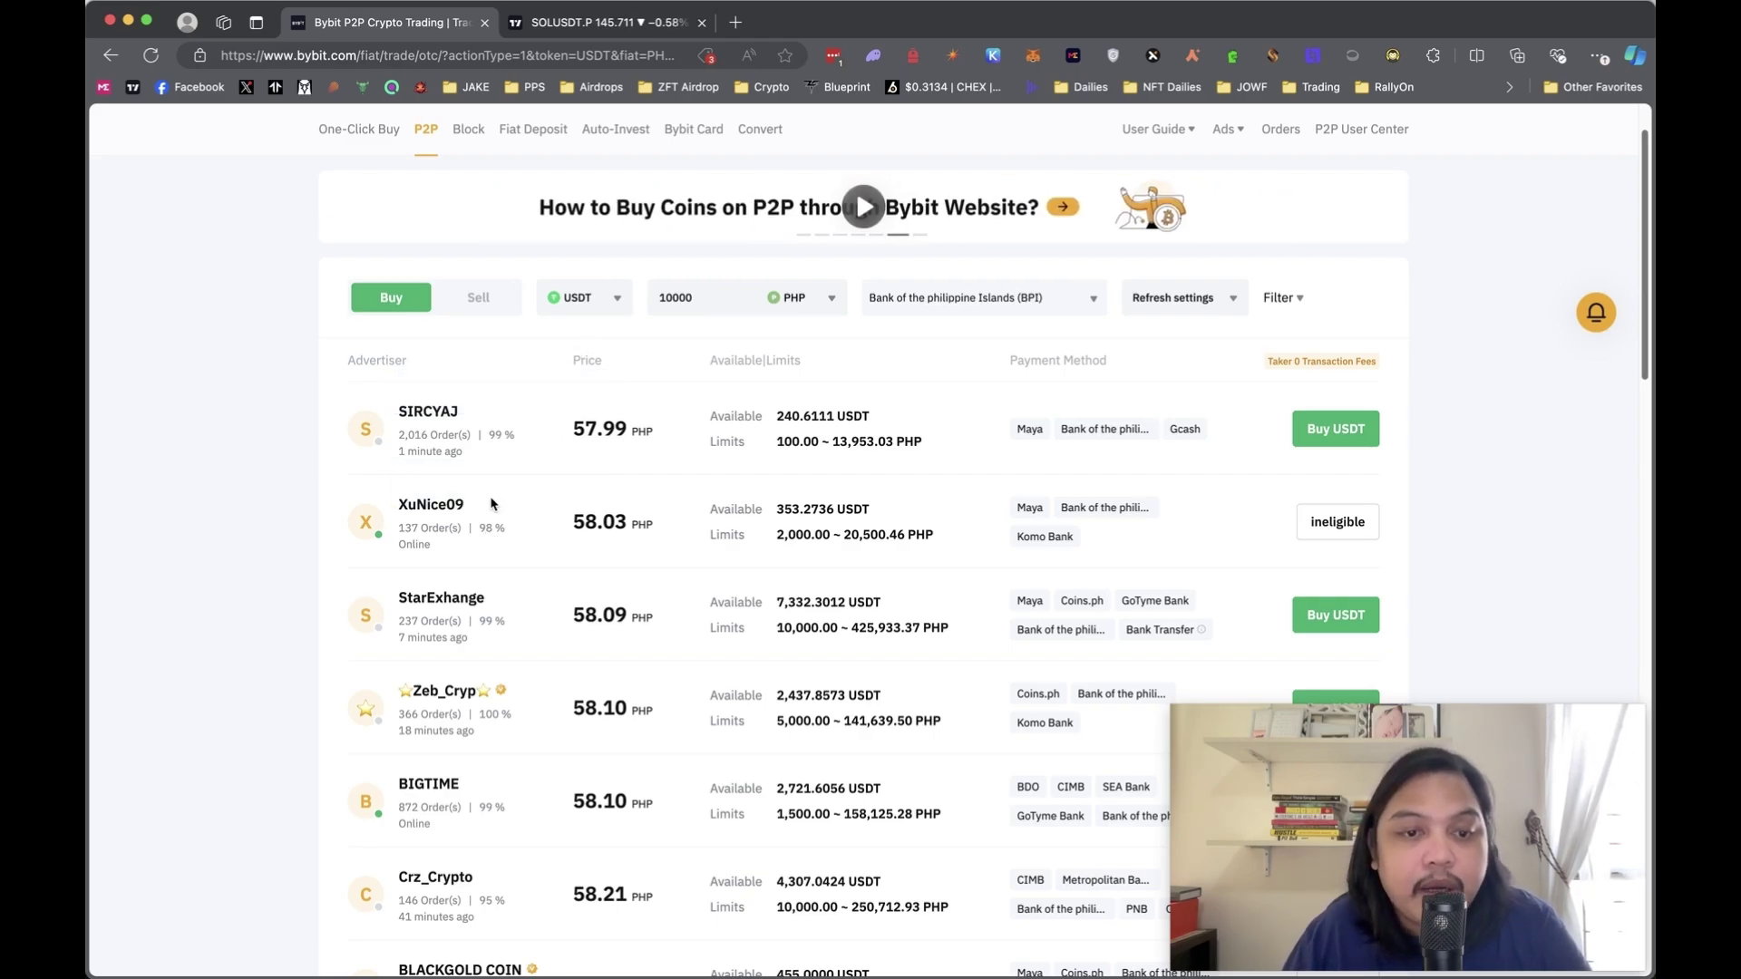
{"action": "scroll", "coordinate": [544, 399], "scroll_direction": "down", "scroll_amount": 1}
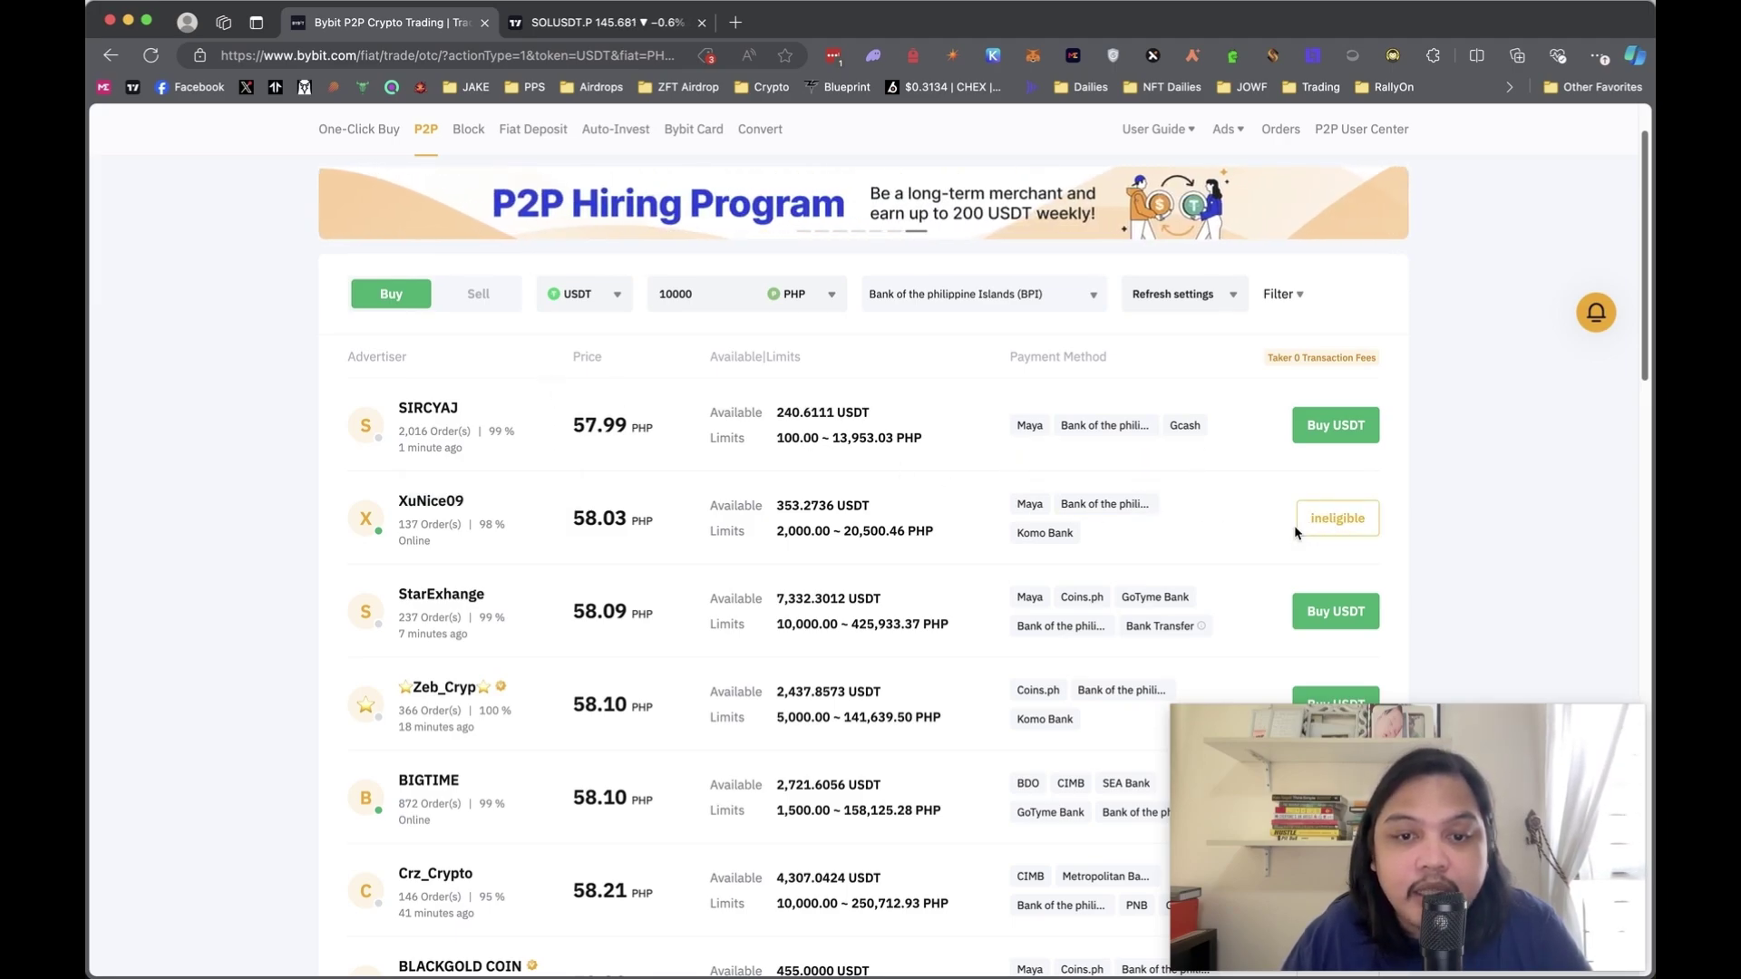
{"action": "scroll", "coordinate": [1227, 493], "scroll_direction": "down", "scroll_amount": 1}
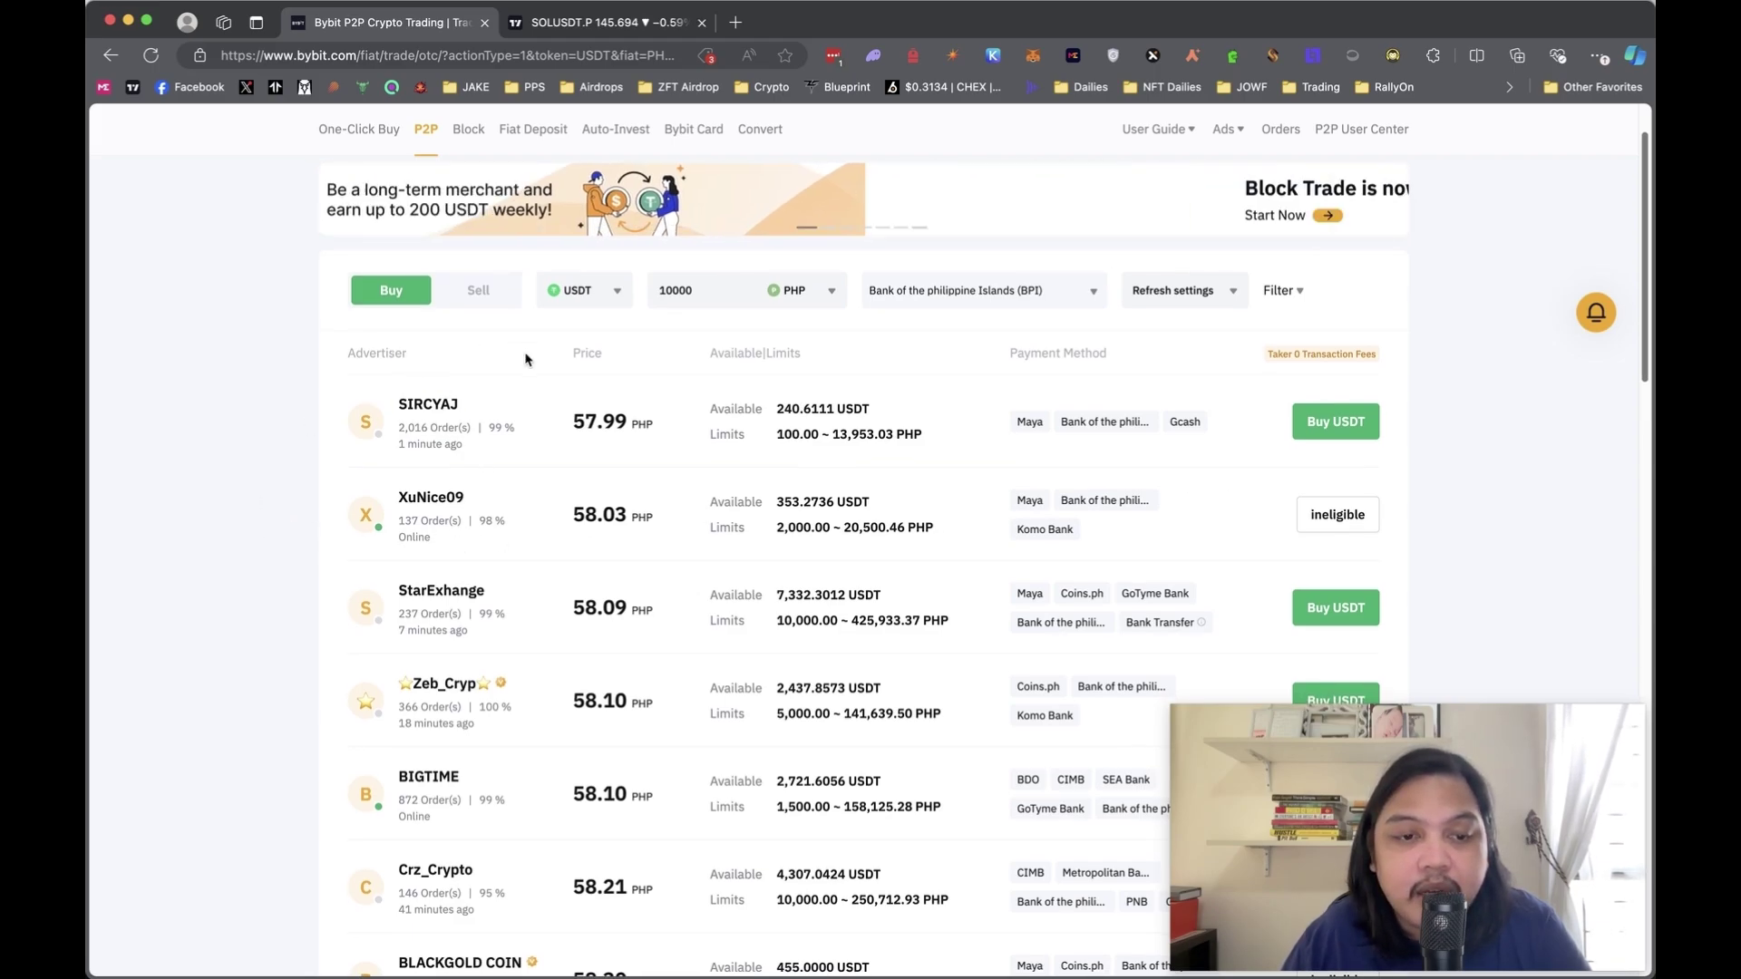
{"action": "scroll", "coordinate": [525, 355], "scroll_direction": "down", "scroll_amount": 1}
{"action": "scroll", "coordinate": [525, 359], "scroll_direction": "down", "scroll_amount": 1}
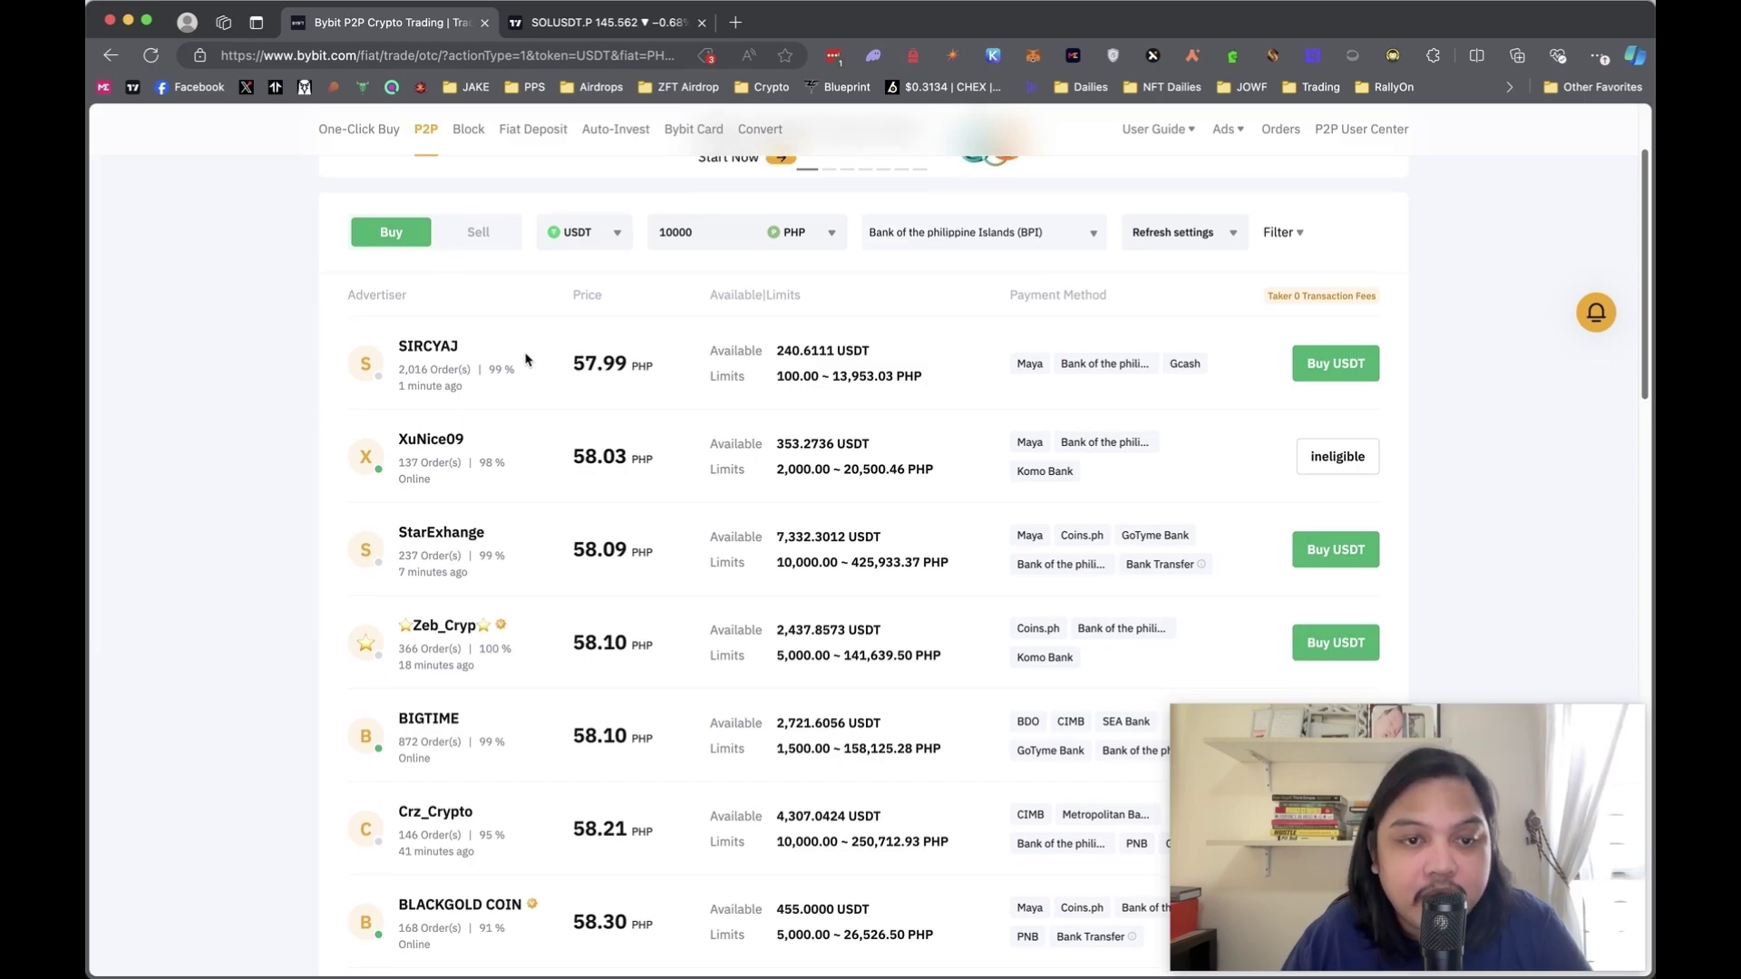
{"action": "scroll", "coordinate": [525, 359], "scroll_direction": "down", "scroll_amount": 1}
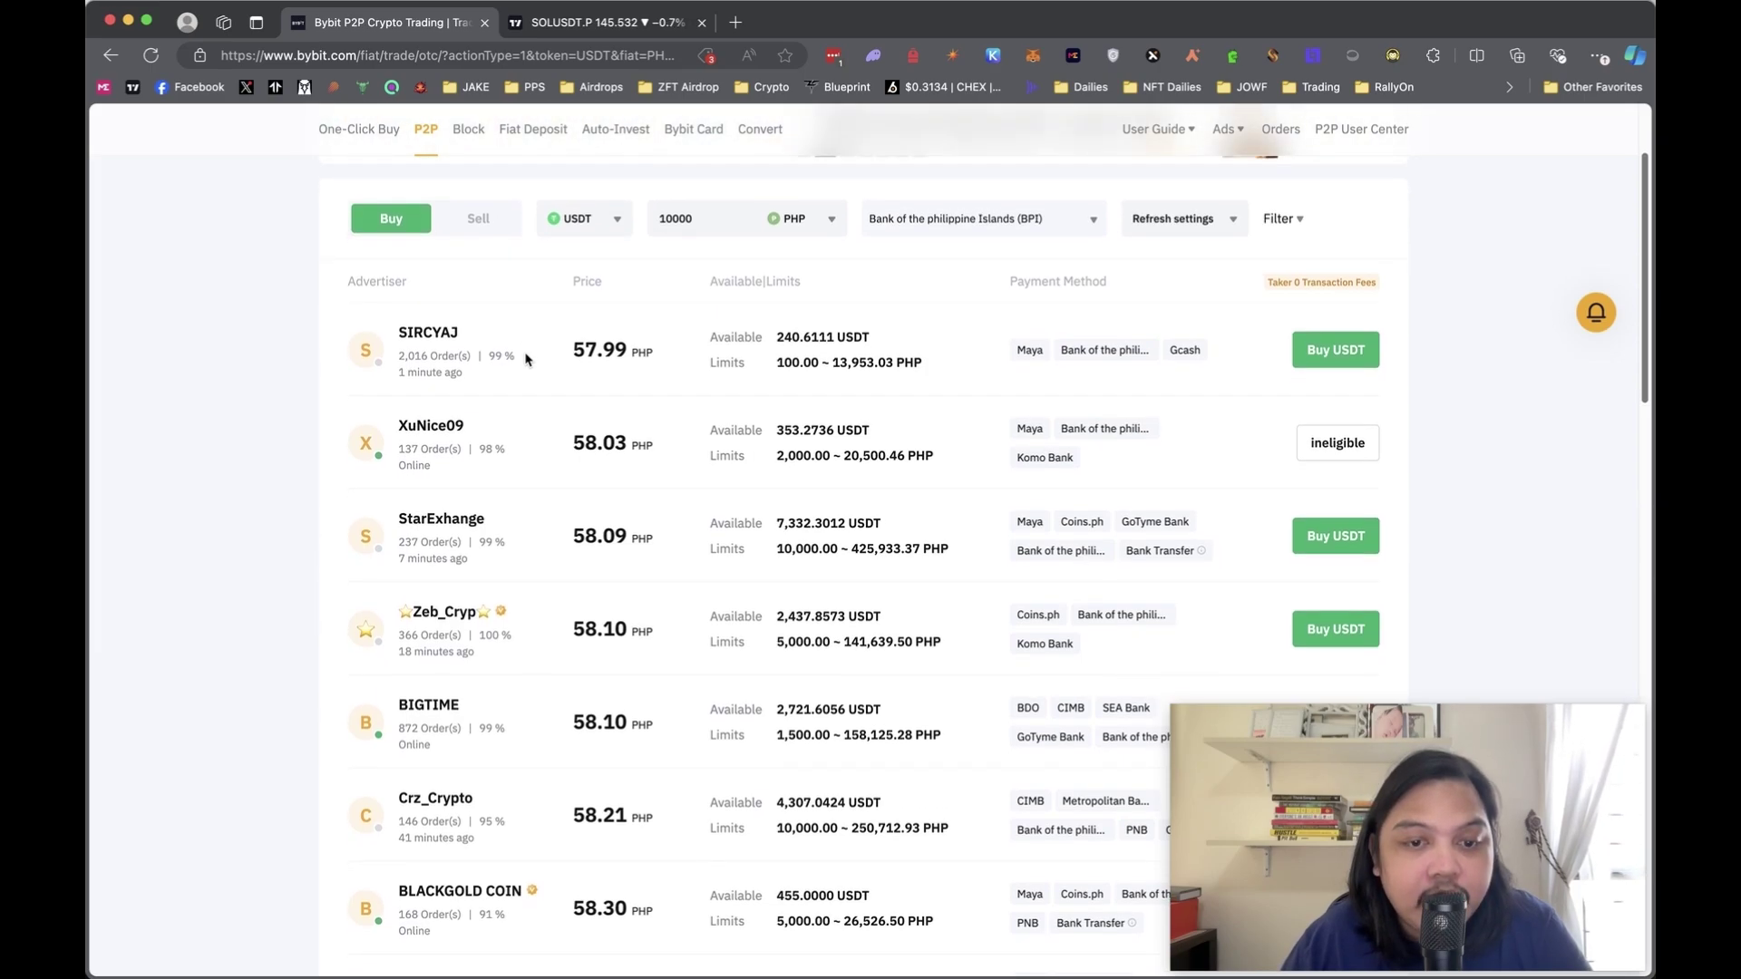
{"action": "scroll", "coordinate": [526, 359], "scroll_direction": "down", "scroll_amount": 1}
{"action": "scroll", "coordinate": [525, 359], "scroll_direction": "down", "scroll_amount": 3}
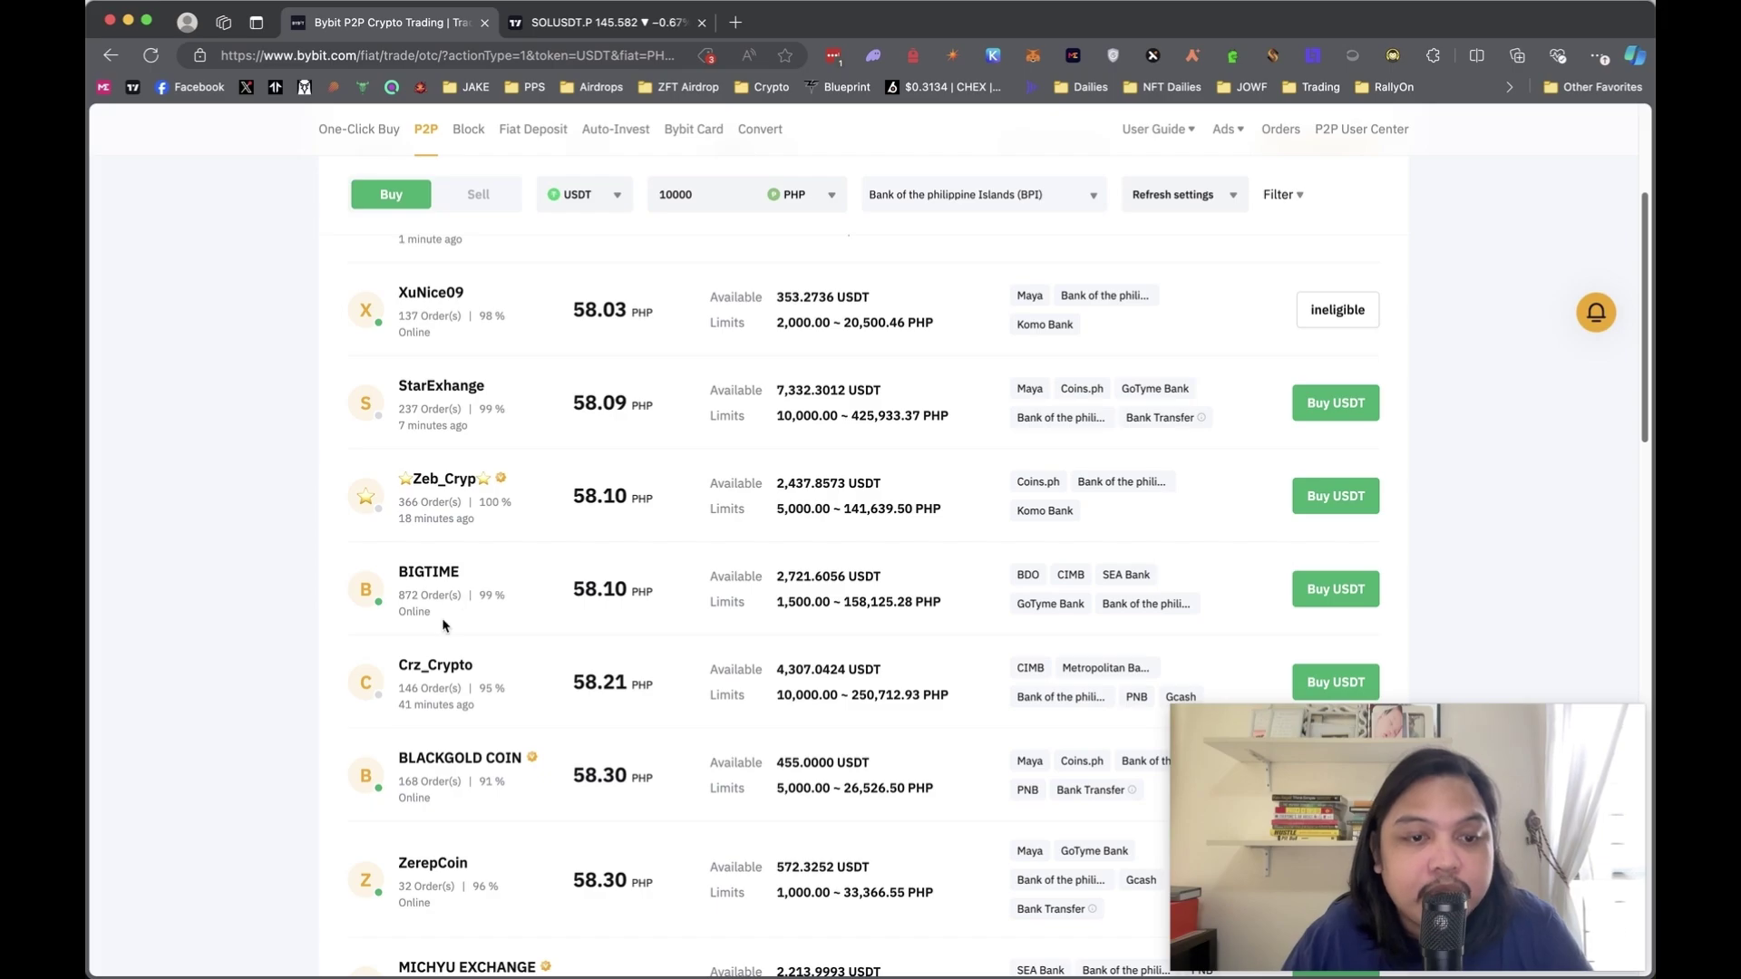
{"action": "double_click", "coordinate": [583, 591]}
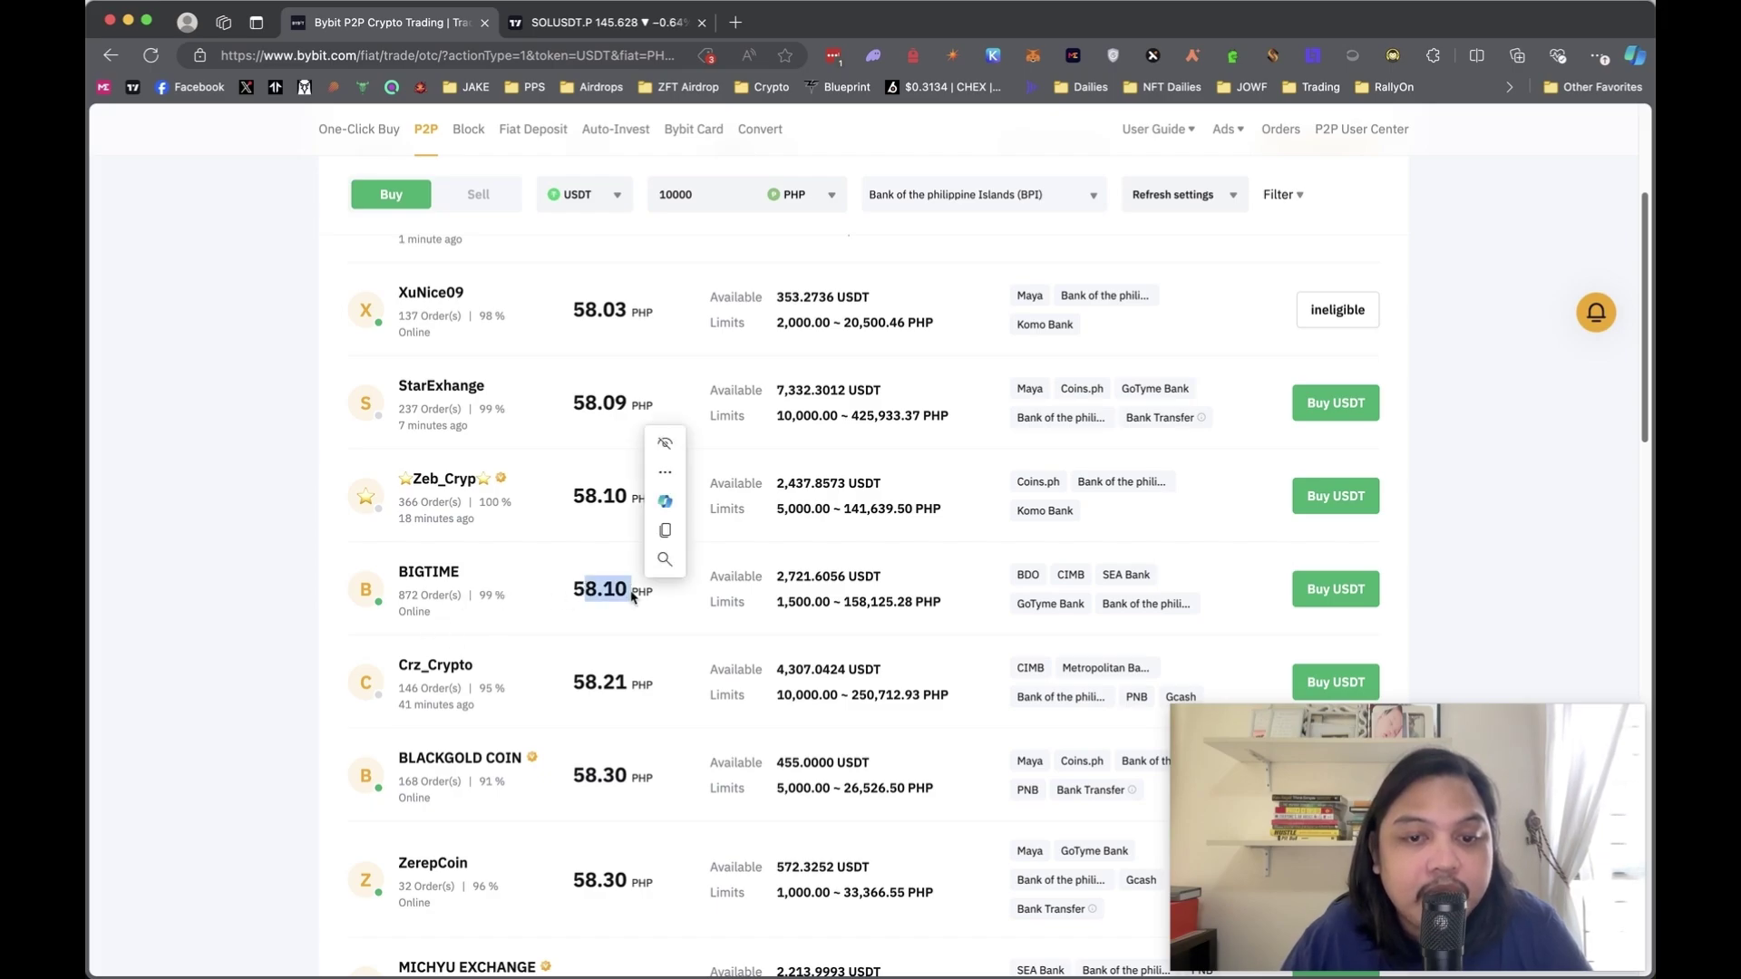
{"action": "left_click", "coordinate": [570, 601]}
{"action": "scroll", "coordinate": [635, 544], "scroll_direction": "up", "scroll_amount": 7}
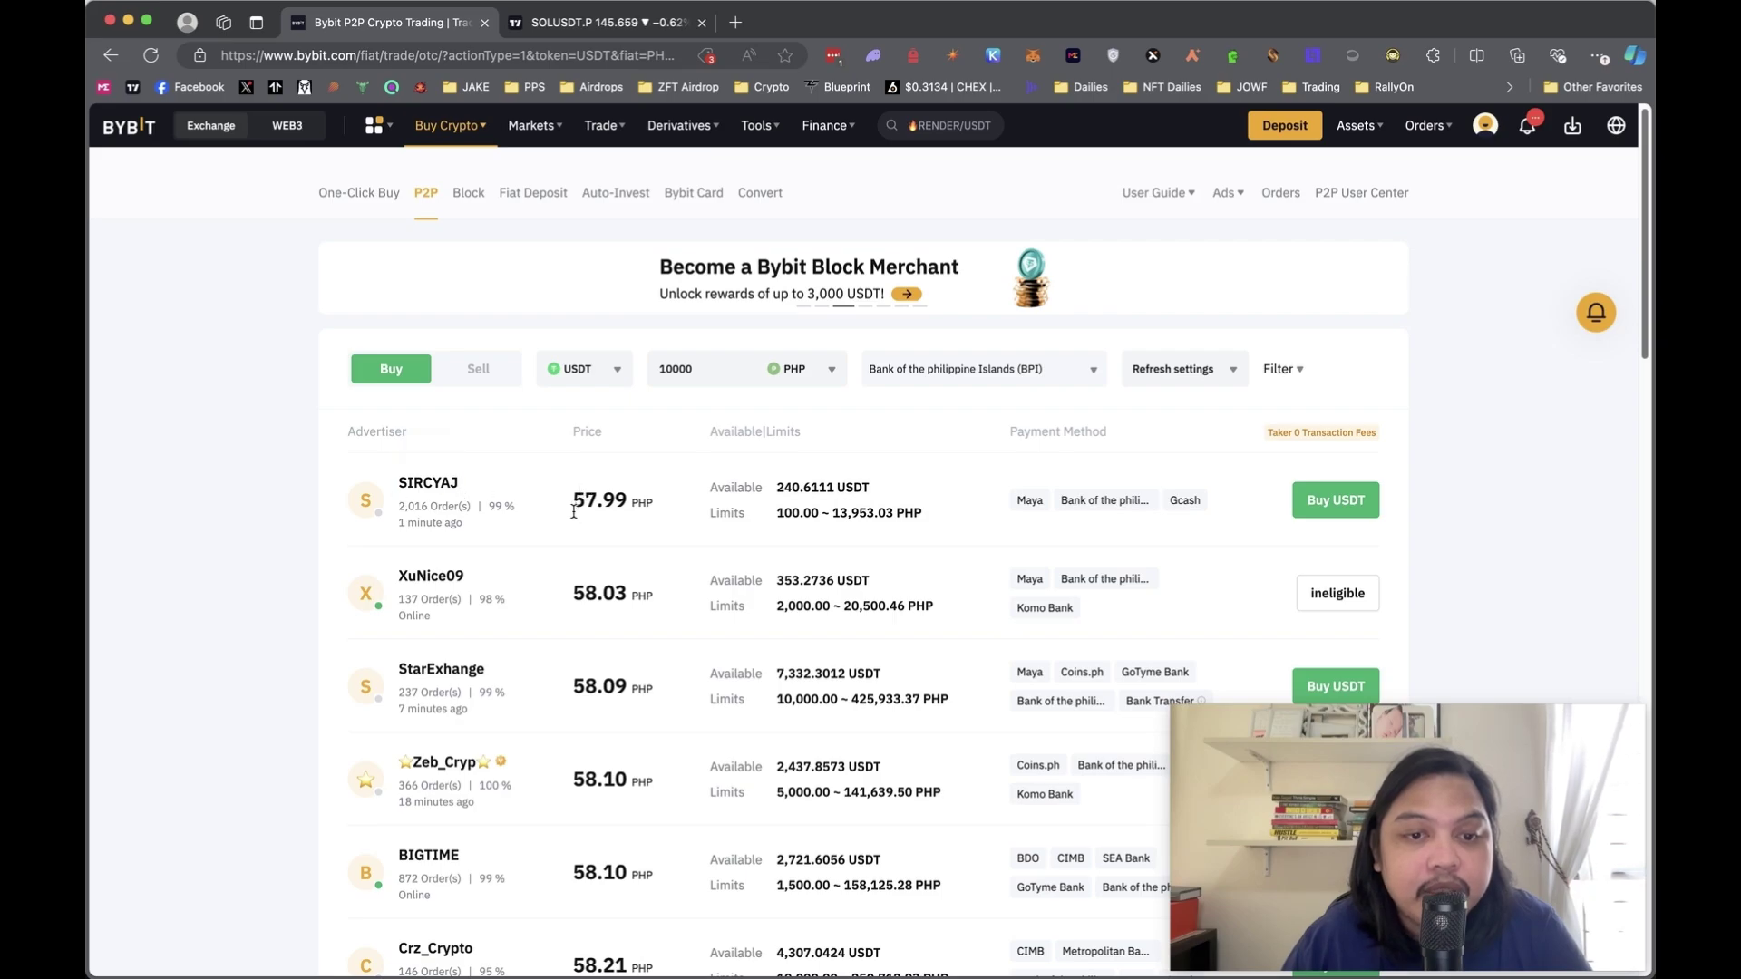
{"action": "scroll", "coordinate": [577, 506], "scroll_direction": "down", "scroll_amount": 3}
{"action": "scroll", "coordinate": [574, 510], "scroll_direction": "down", "scroll_amount": 1}
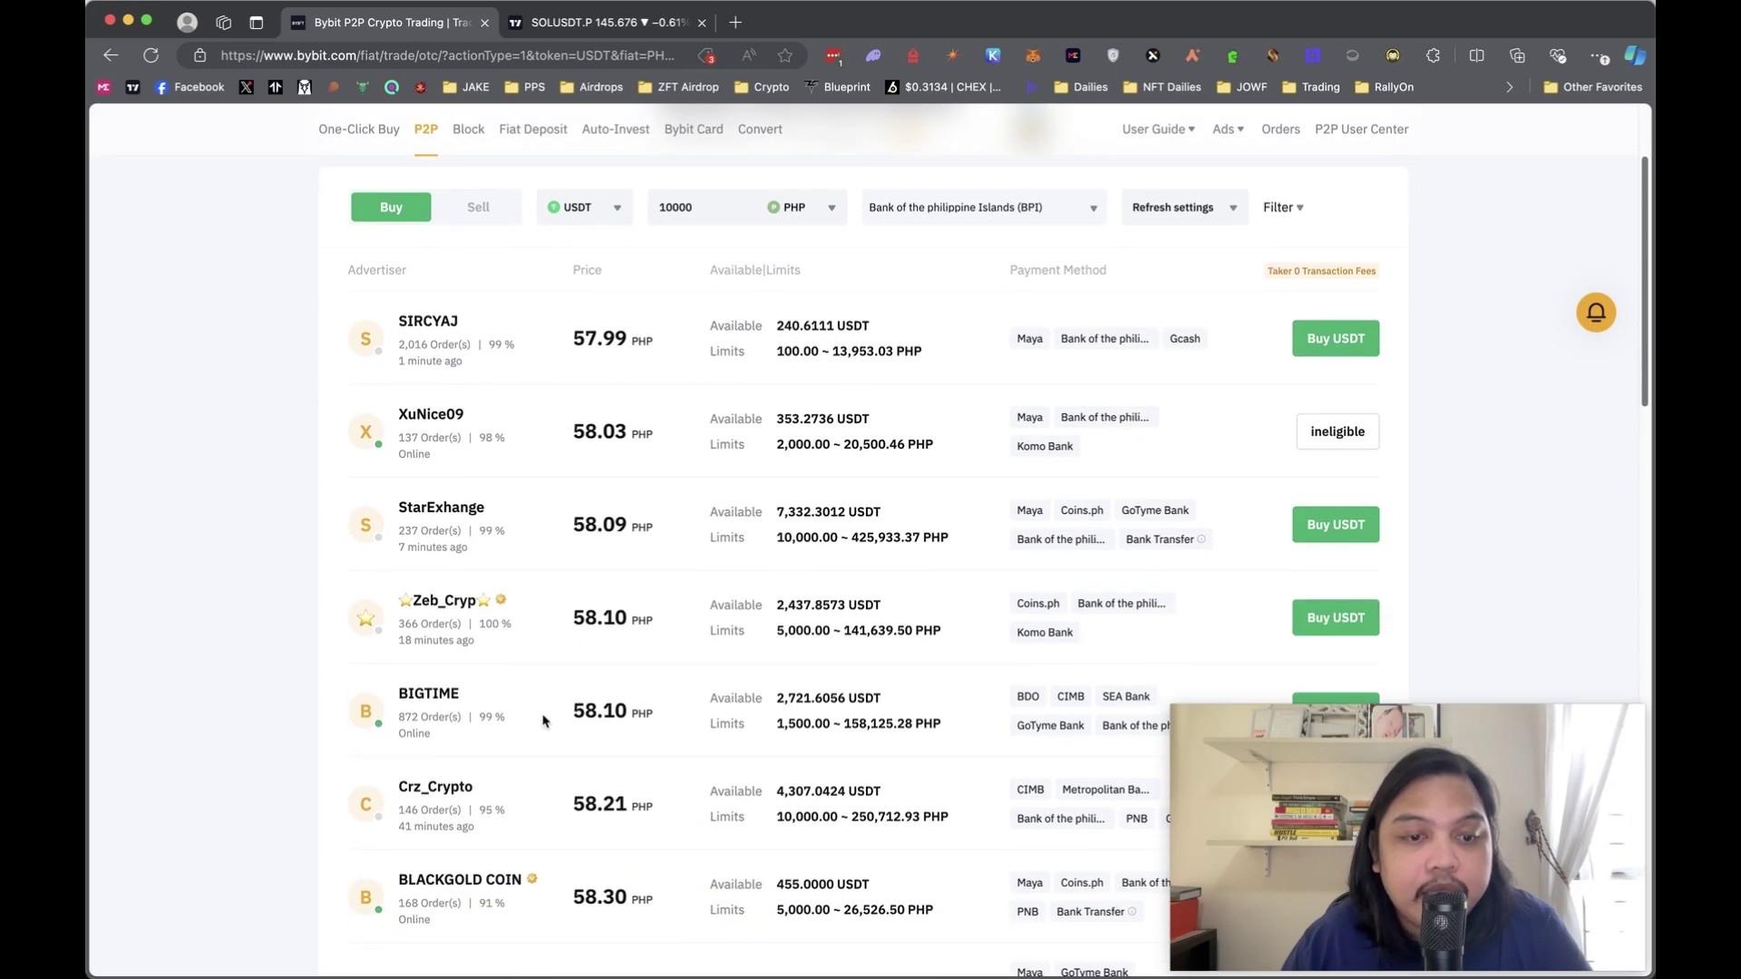
{"action": "scroll", "coordinate": [432, 749], "scroll_direction": "down", "scroll_amount": 1}
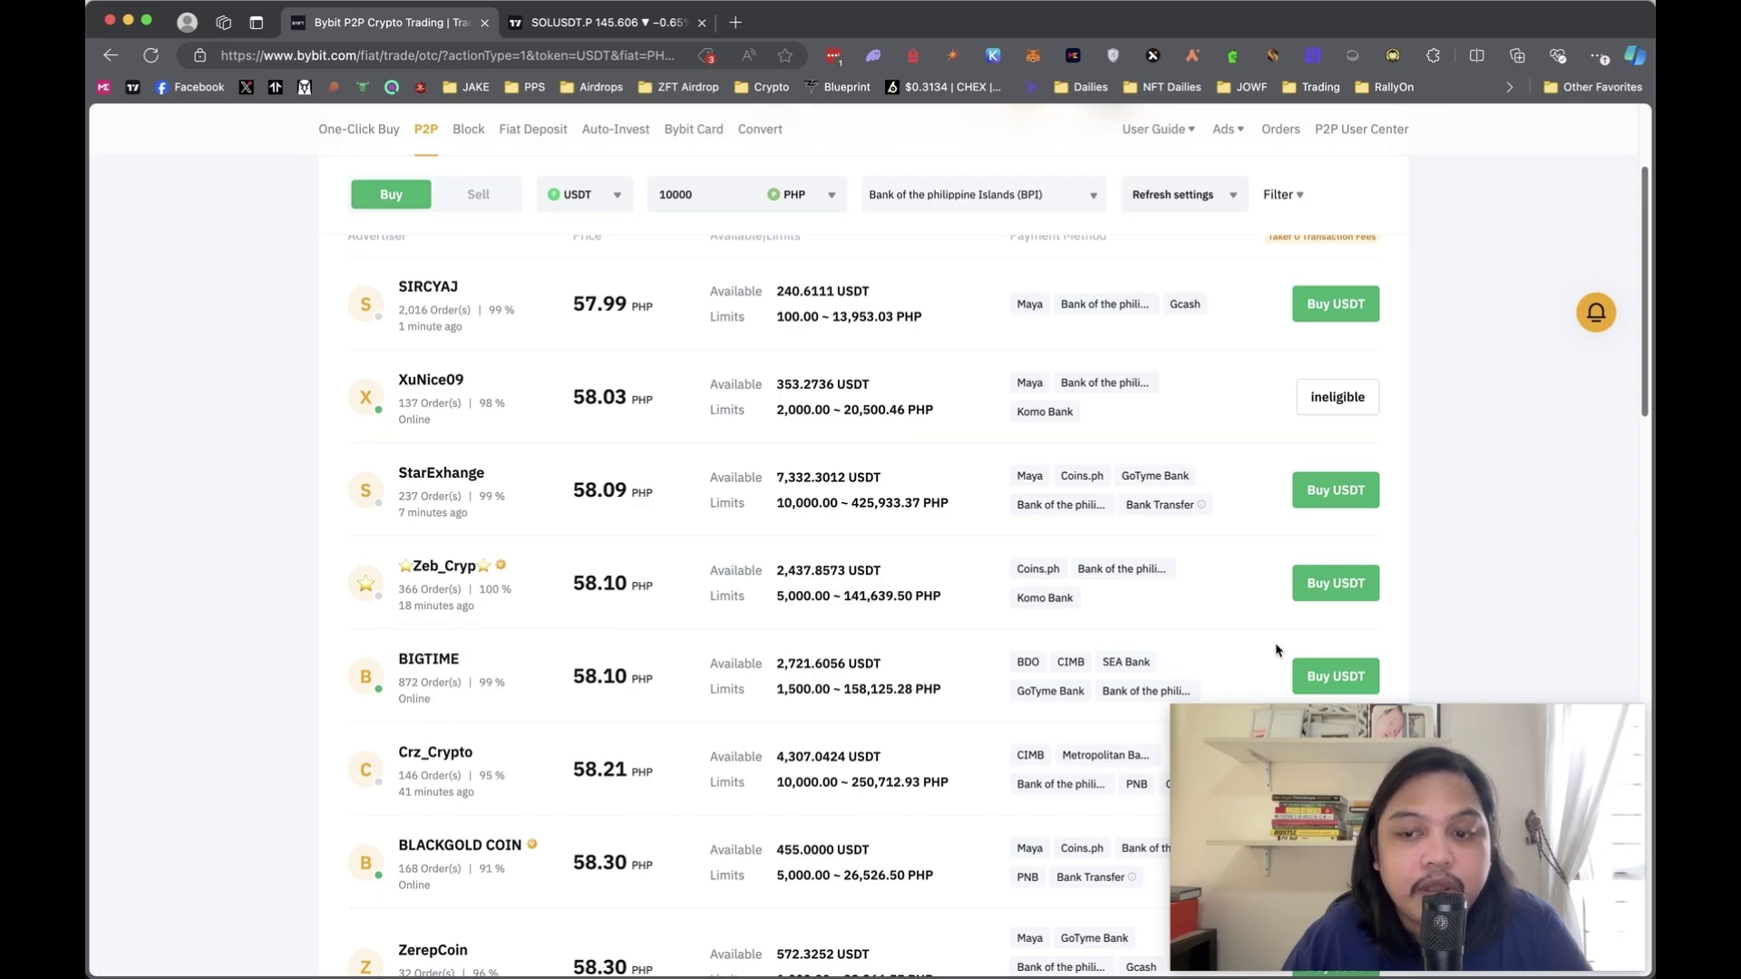
- Buy USDT from the 58.10 PHP seller, paying 10000 PHP for 172.1171 USDT
{"action": "left_click", "coordinate": [1323, 679]}
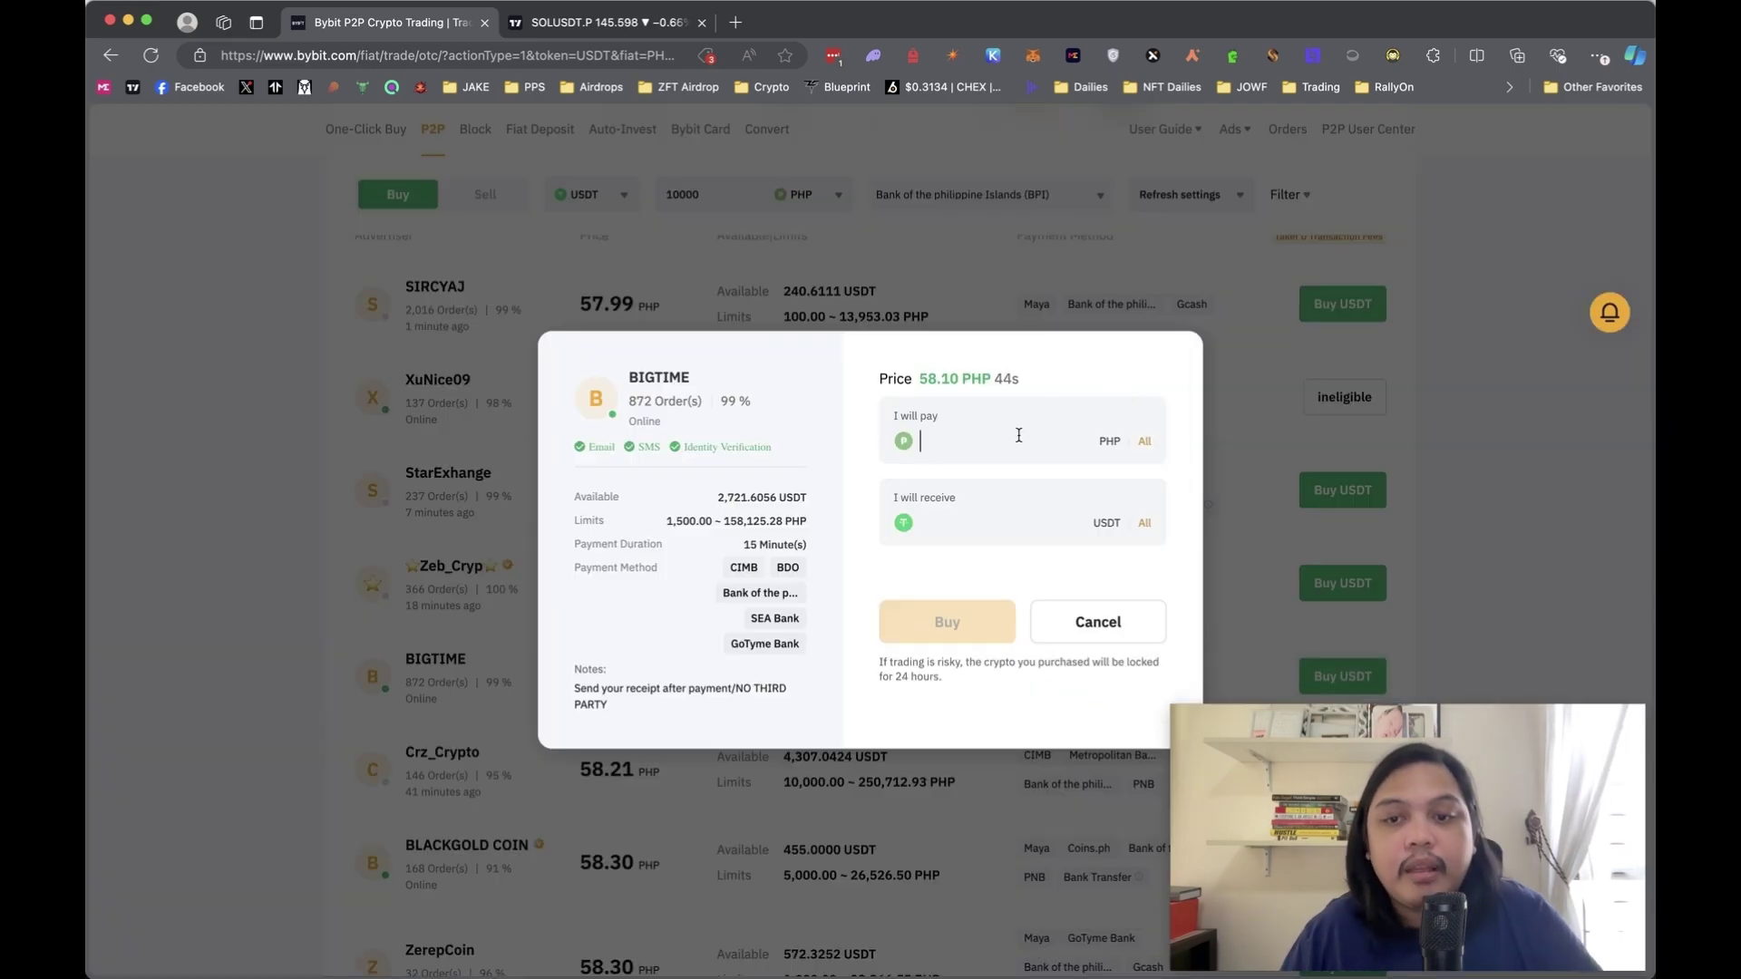
{"action": "type", "text": "100000"}
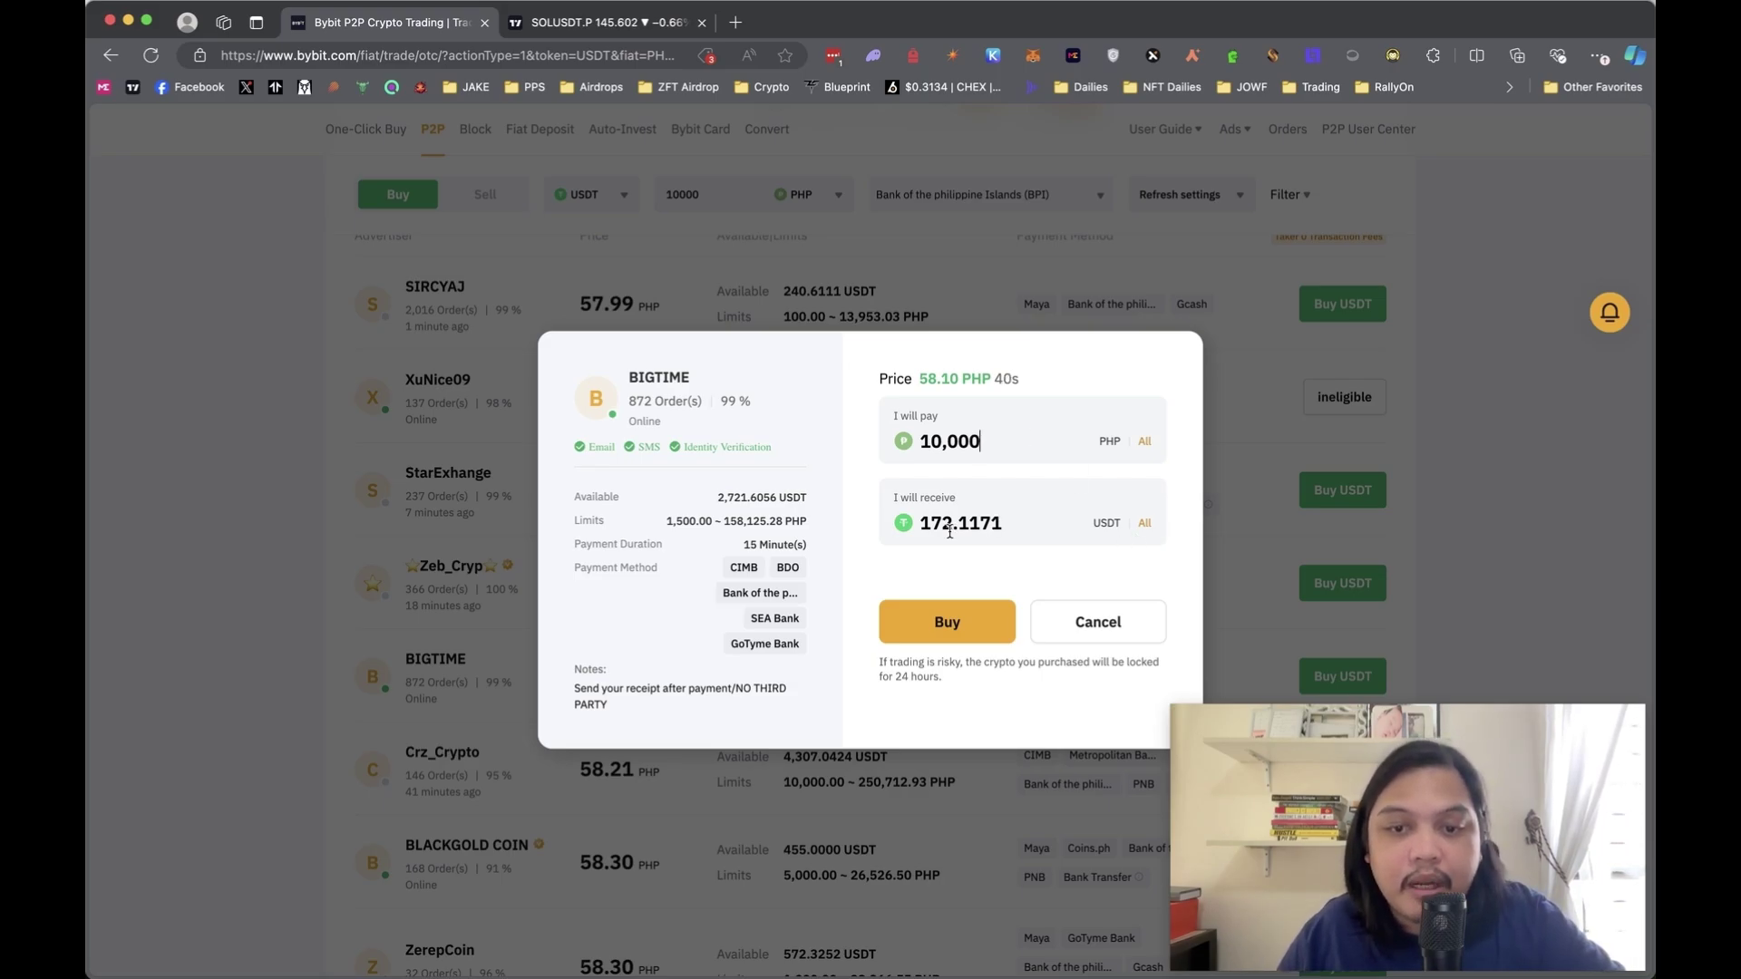
{"action": "left_click", "coordinate": [965, 620]}
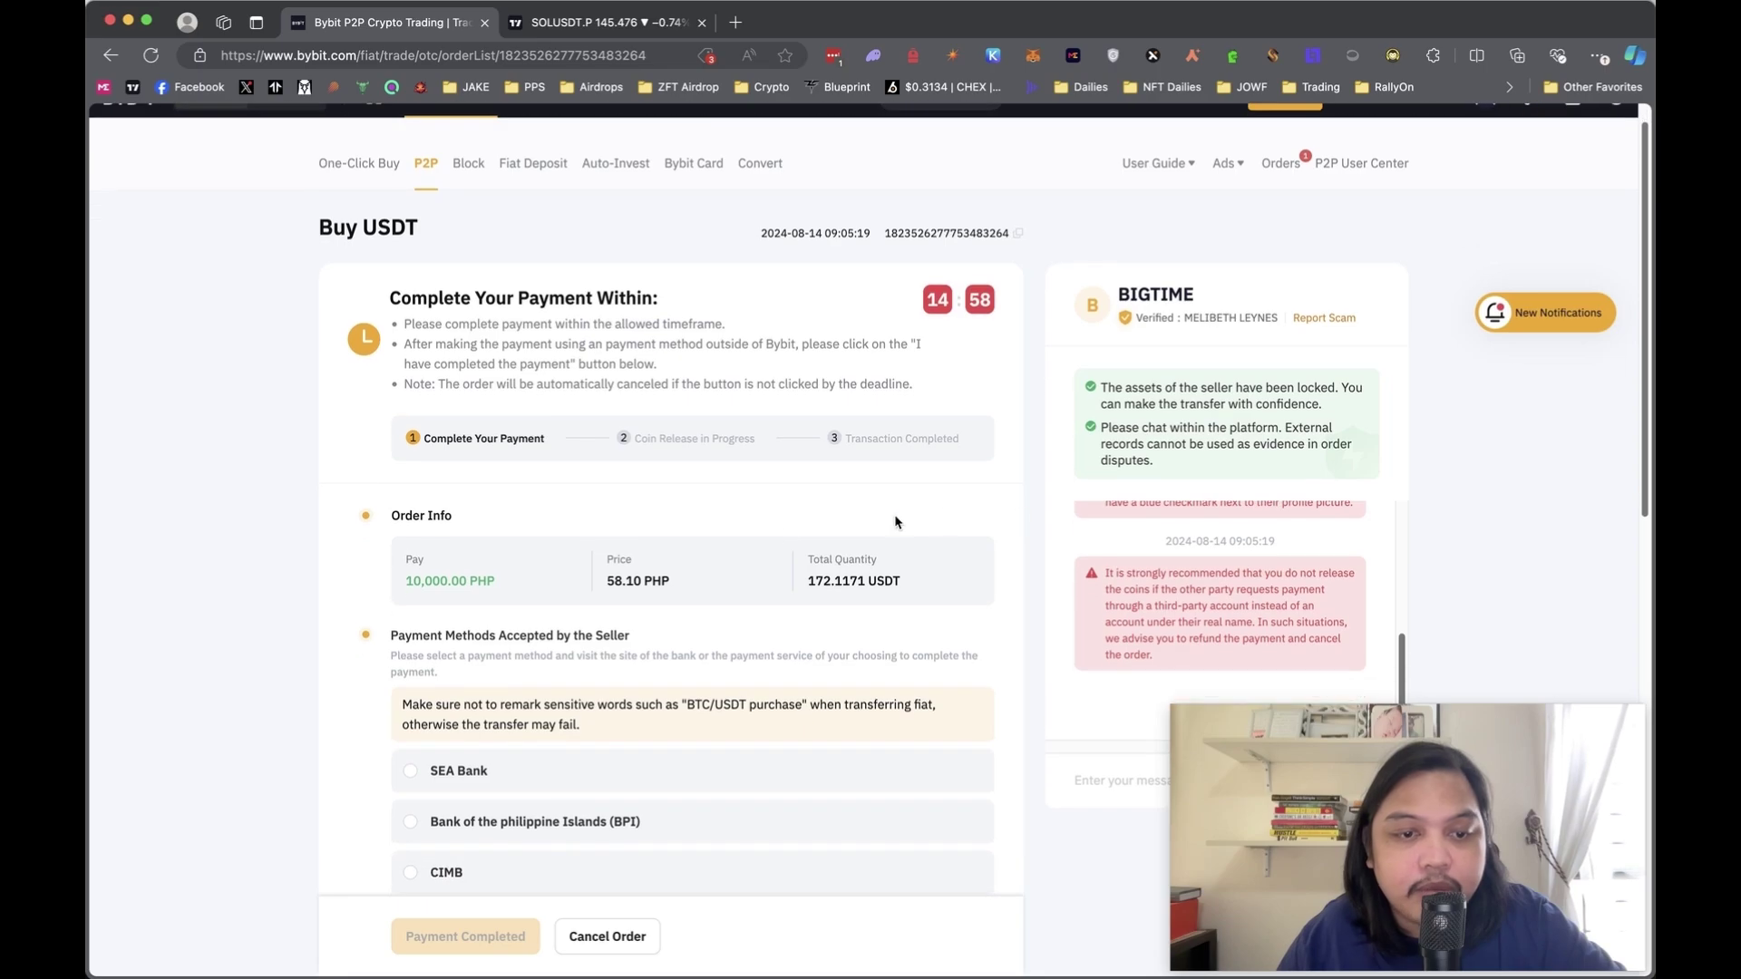
- Choose BPI as the order's payment method and message the seller in the order chat
{"action": "scroll", "coordinate": [567, 676], "scroll_direction": "down", "scroll_amount": 3}
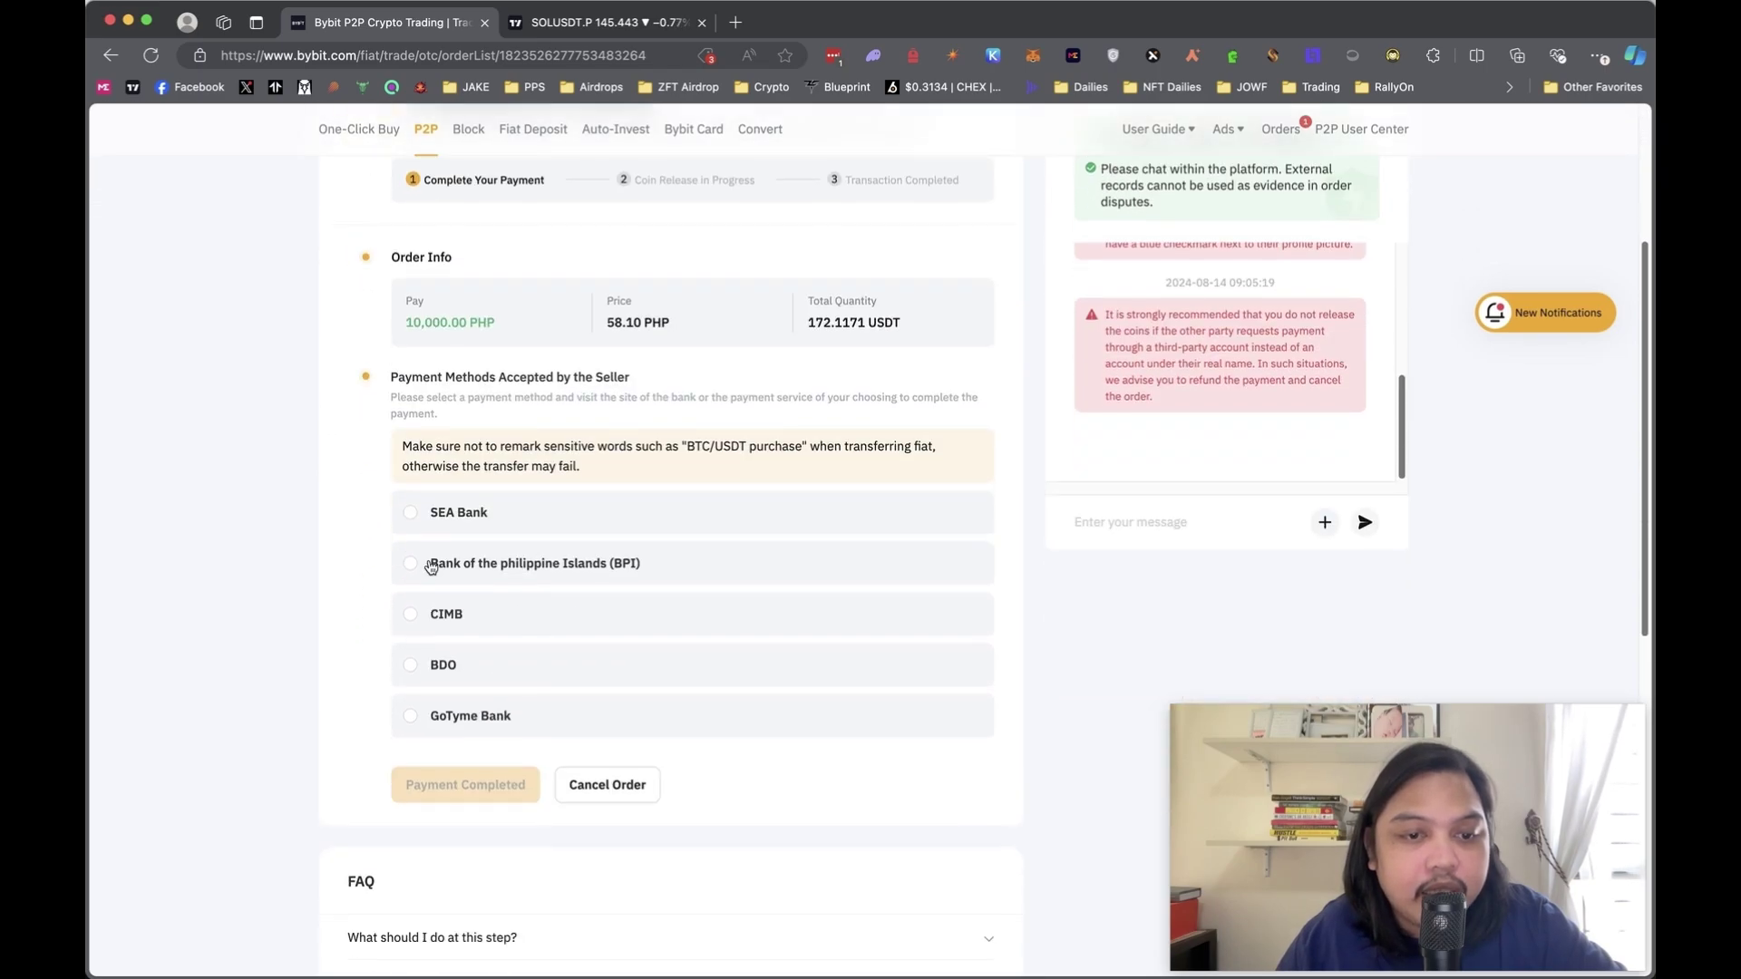
{"action": "left_click", "coordinate": [413, 564]}
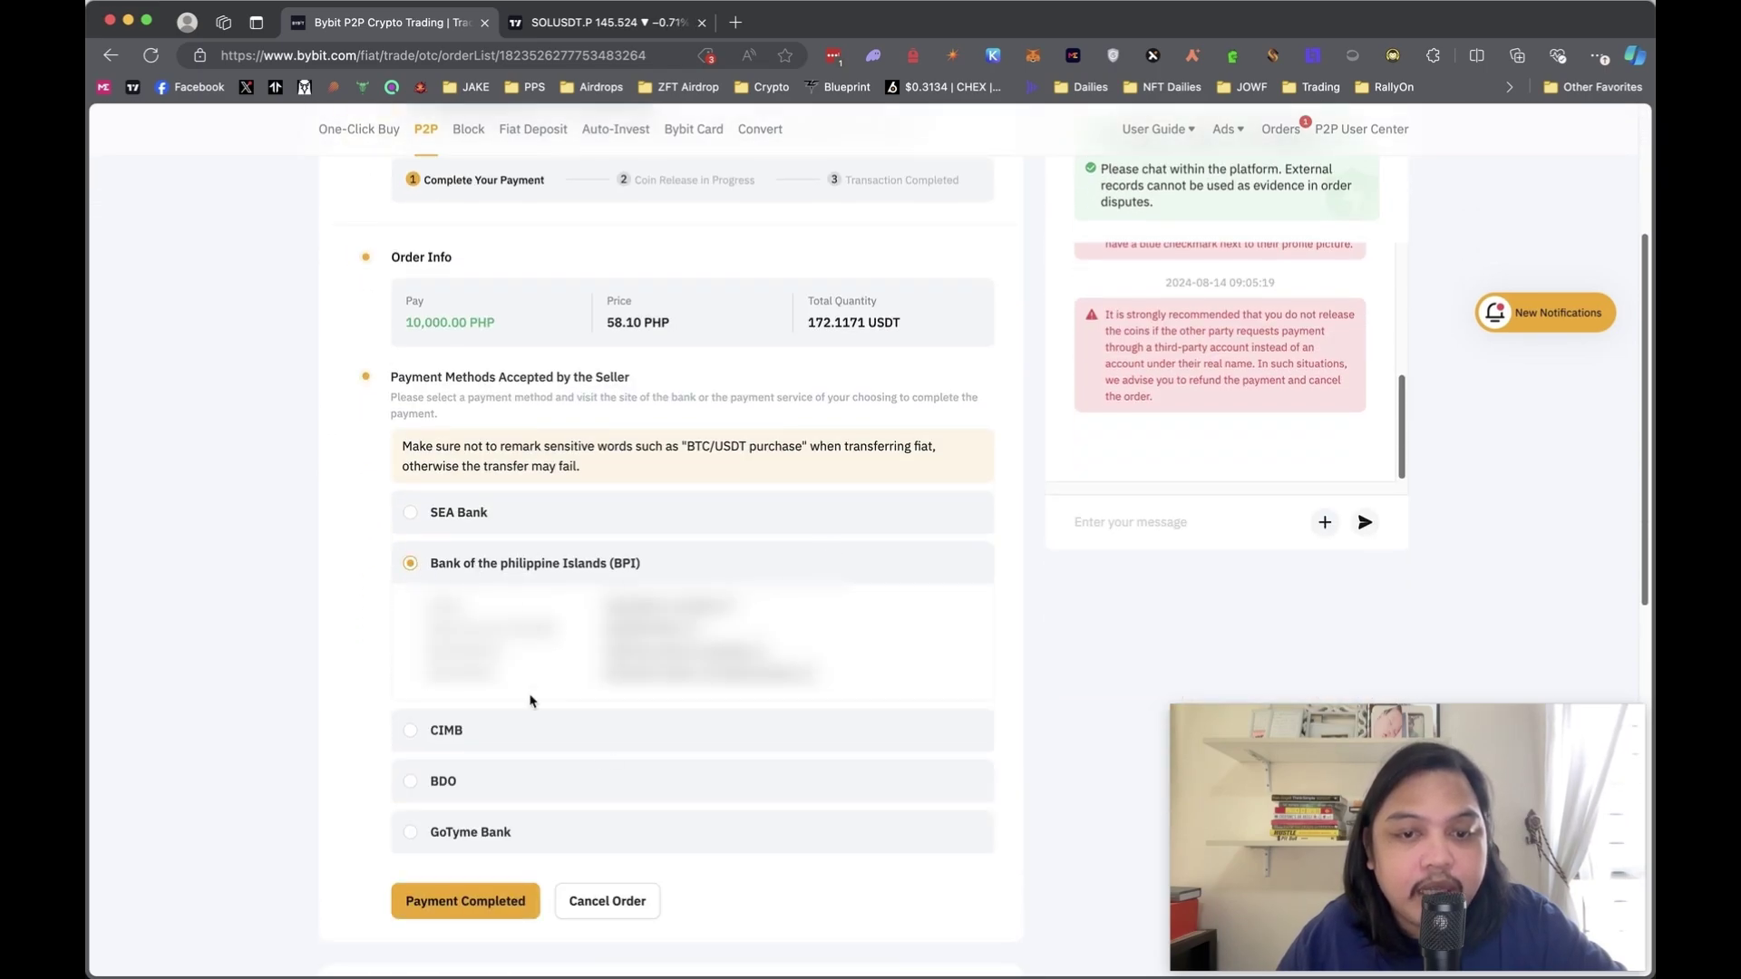
{"action": "left_click", "coordinate": [1171, 523]}
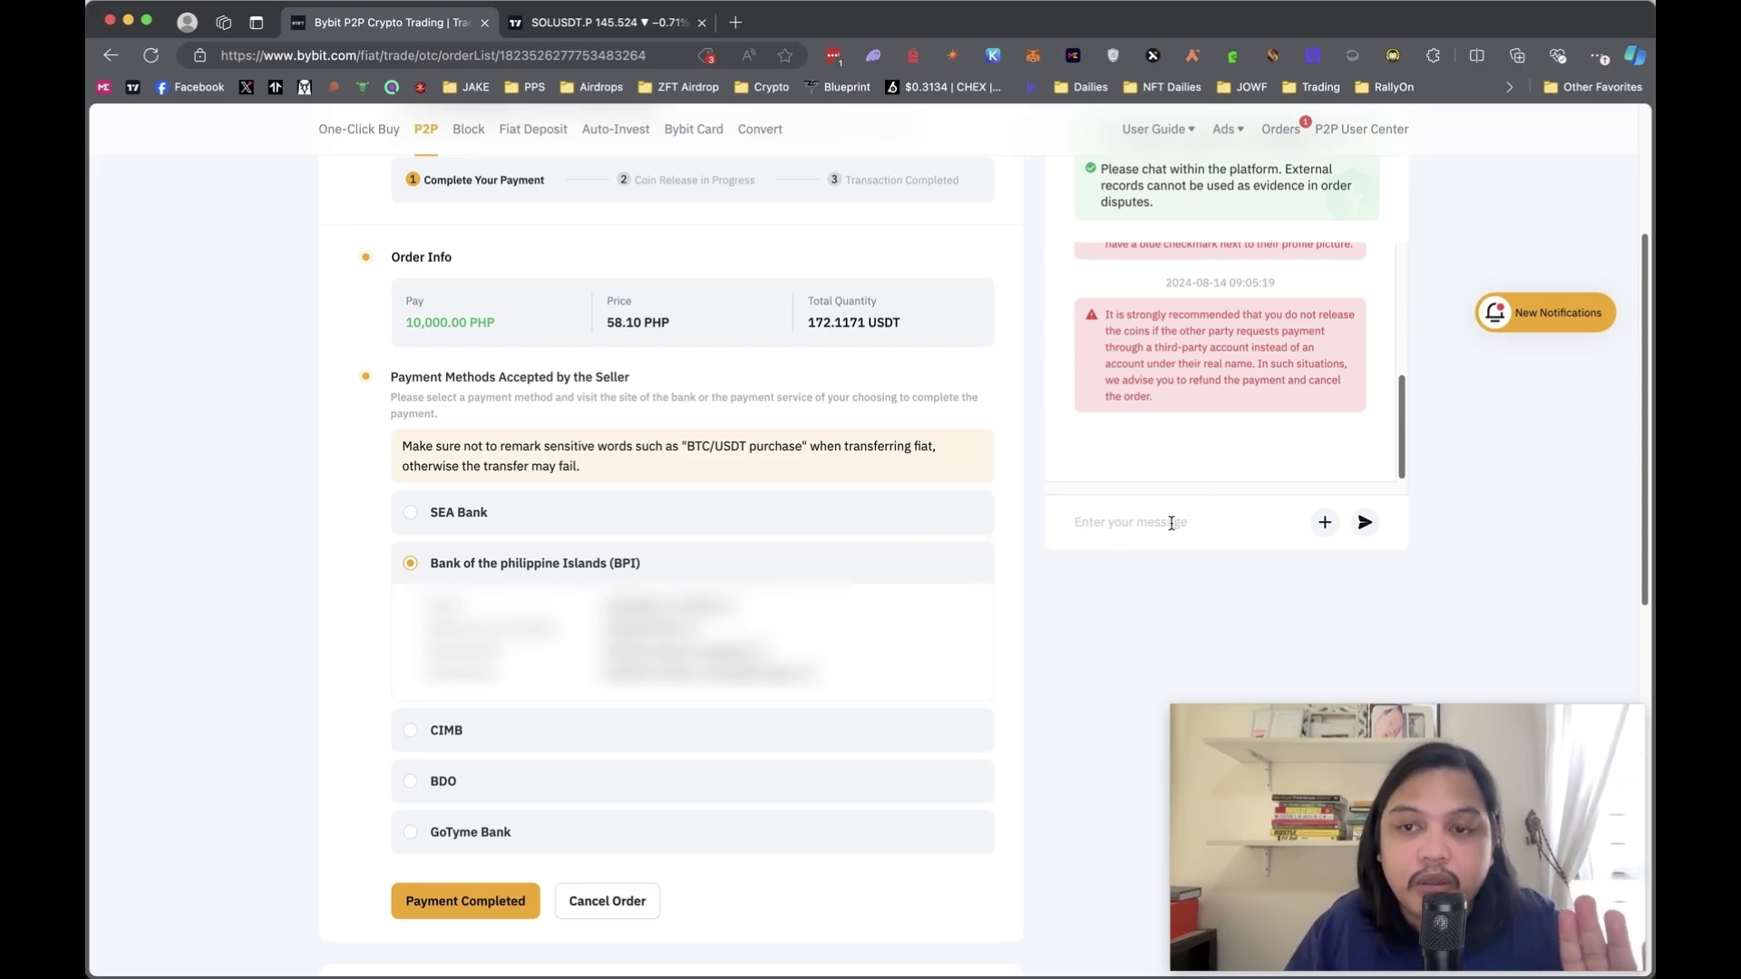
{"action": "key", "text": "ctrl+shift+space"}
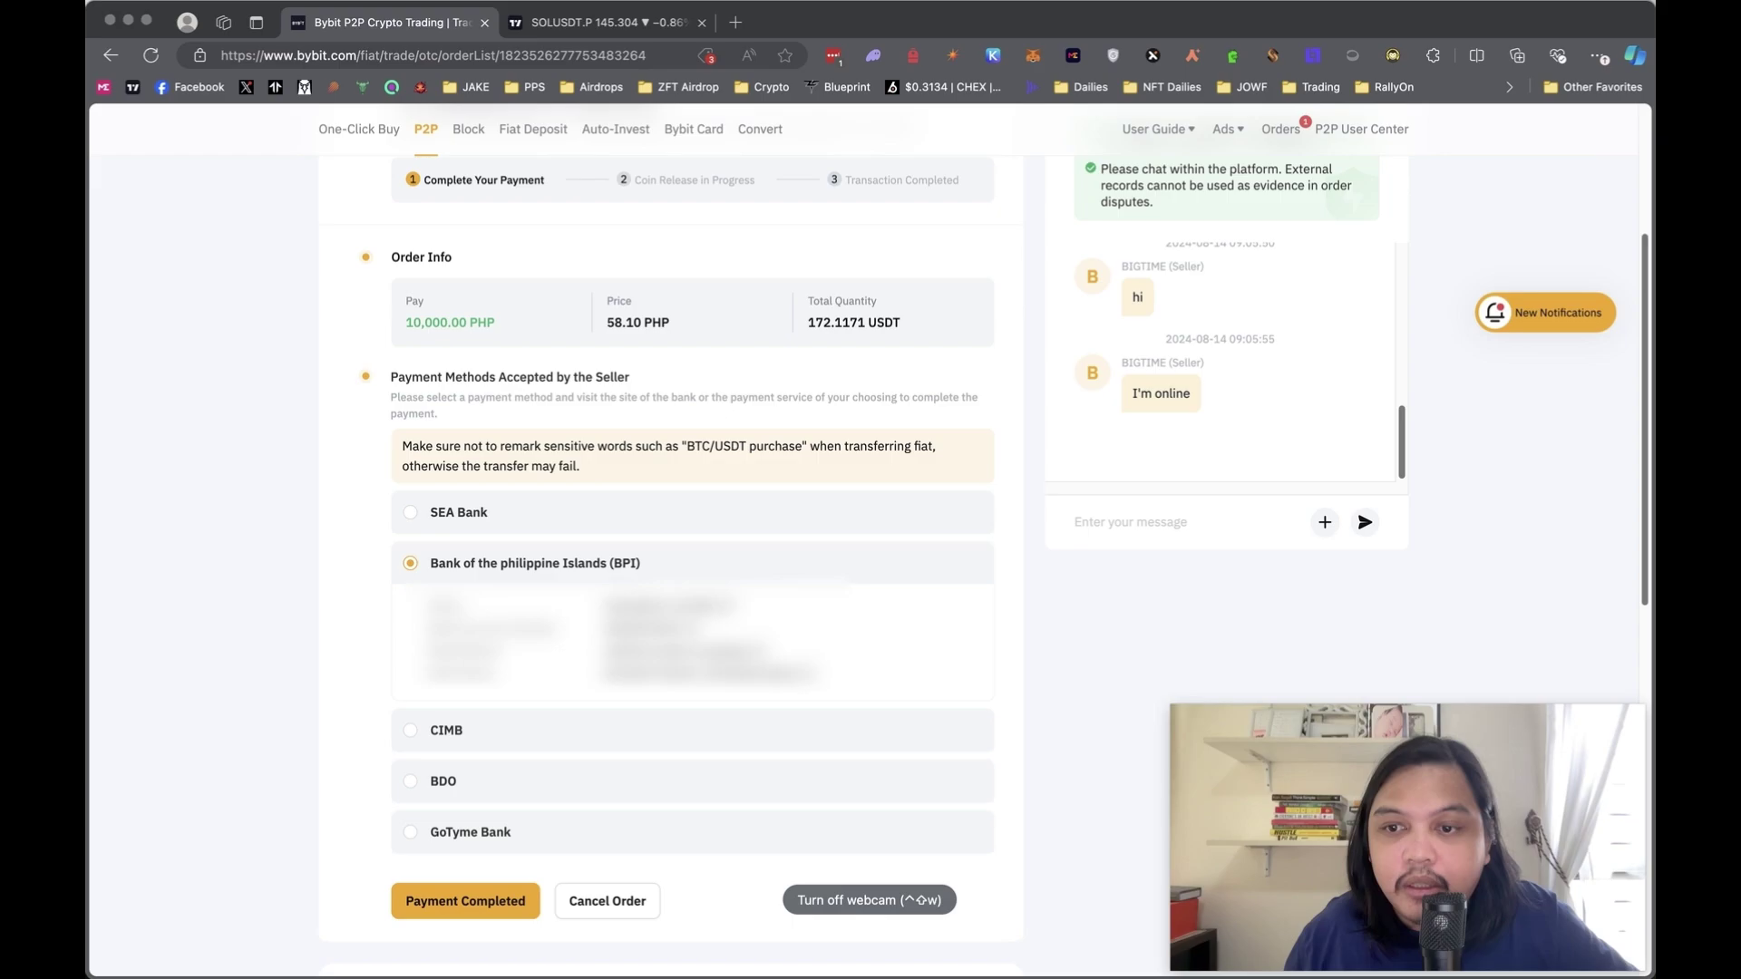
{"action": "key", "text": "ctrl+shift+space"}
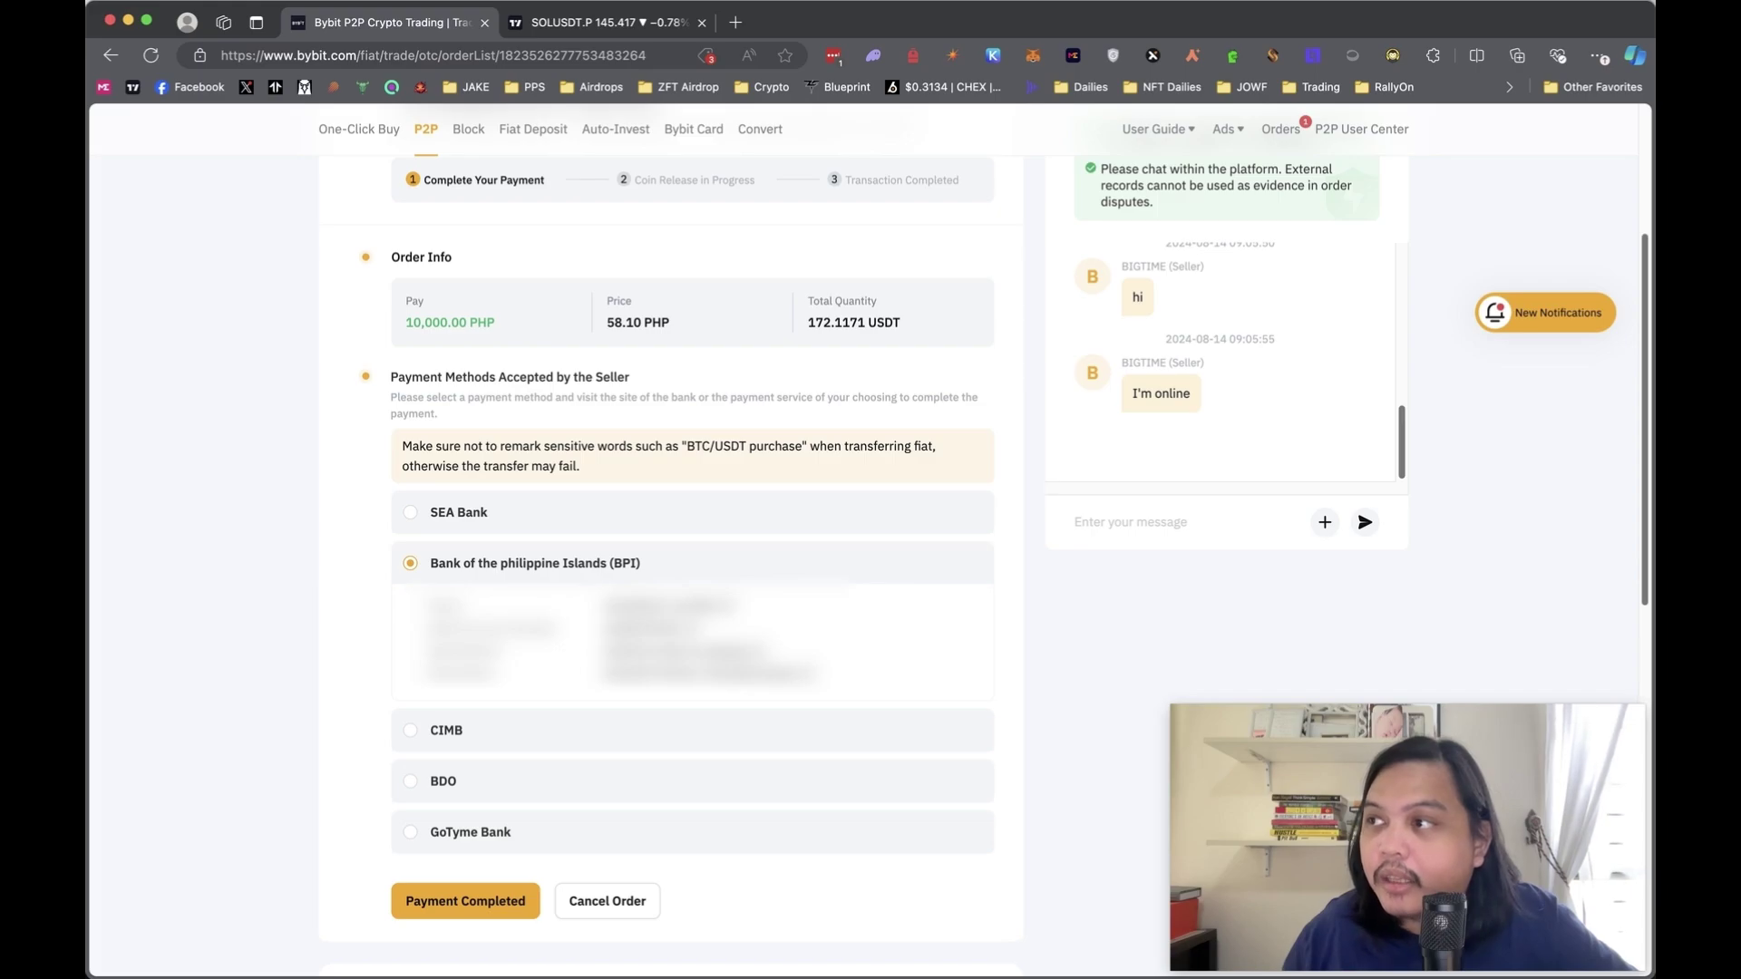
{"action": "scroll", "coordinate": [1154, 427], "scroll_direction": "down", "scroll_amount": 5}
{"action": "scroll", "coordinate": [1264, 400], "scroll_direction": "up", "scroll_amount": 2}
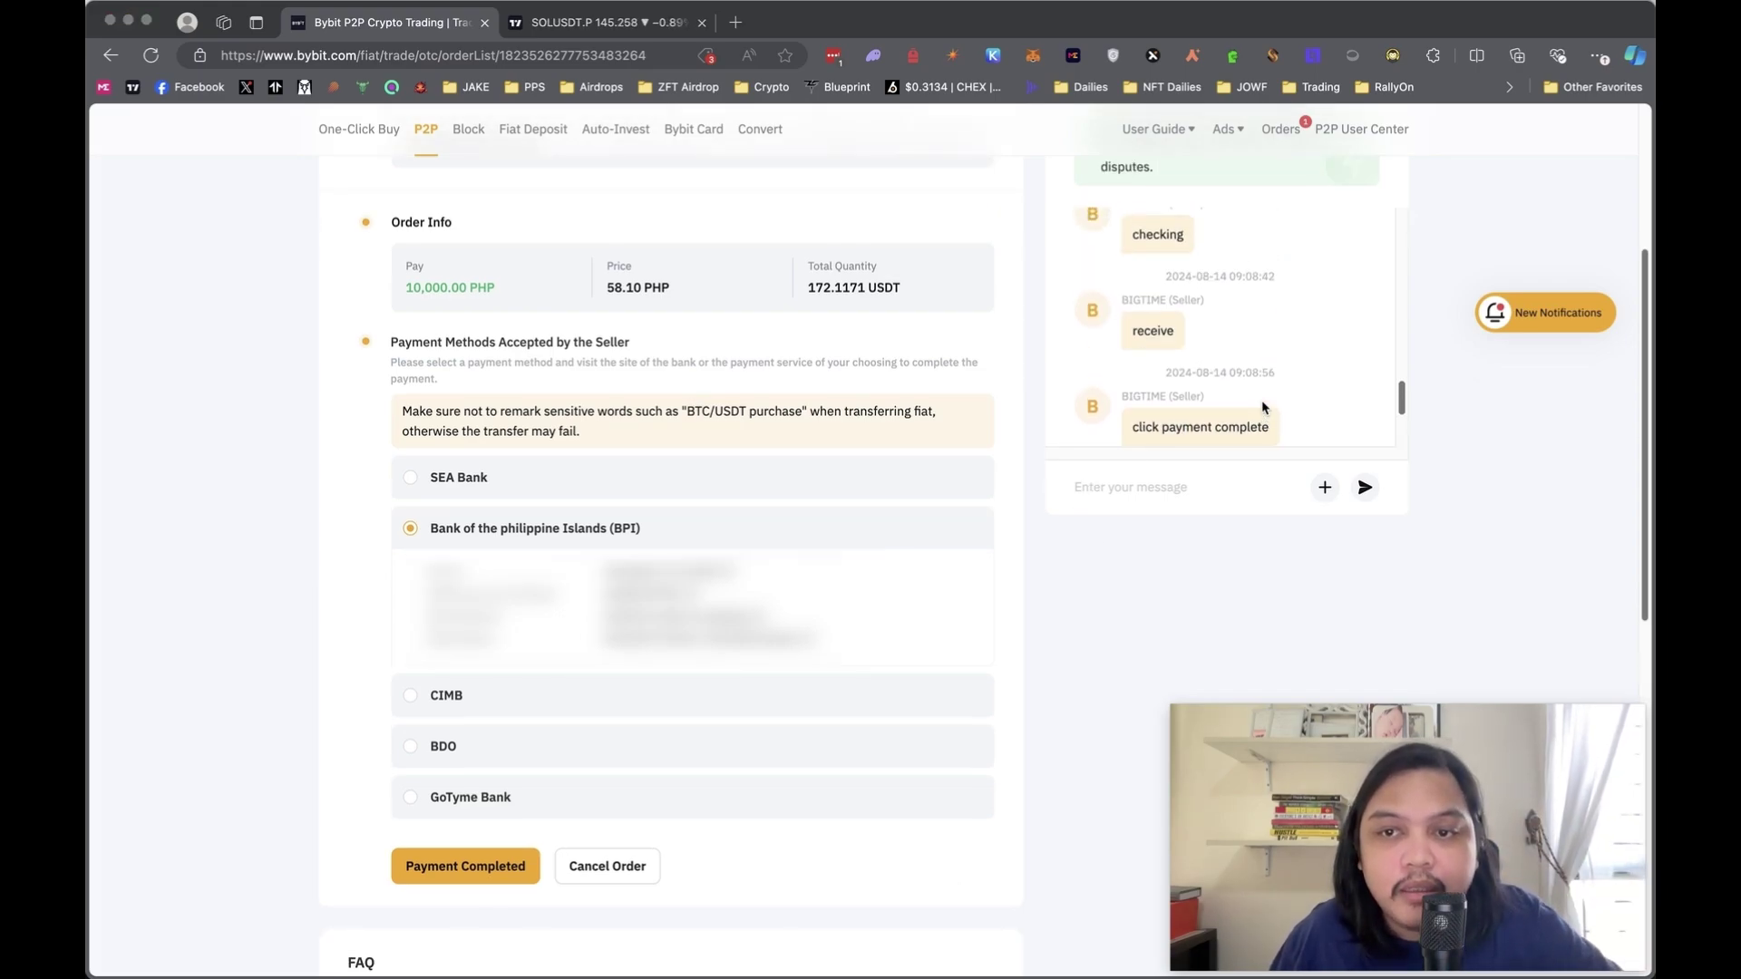
{"action": "scroll", "coordinate": [1261, 400], "scroll_direction": "up", "scroll_amount": 5}
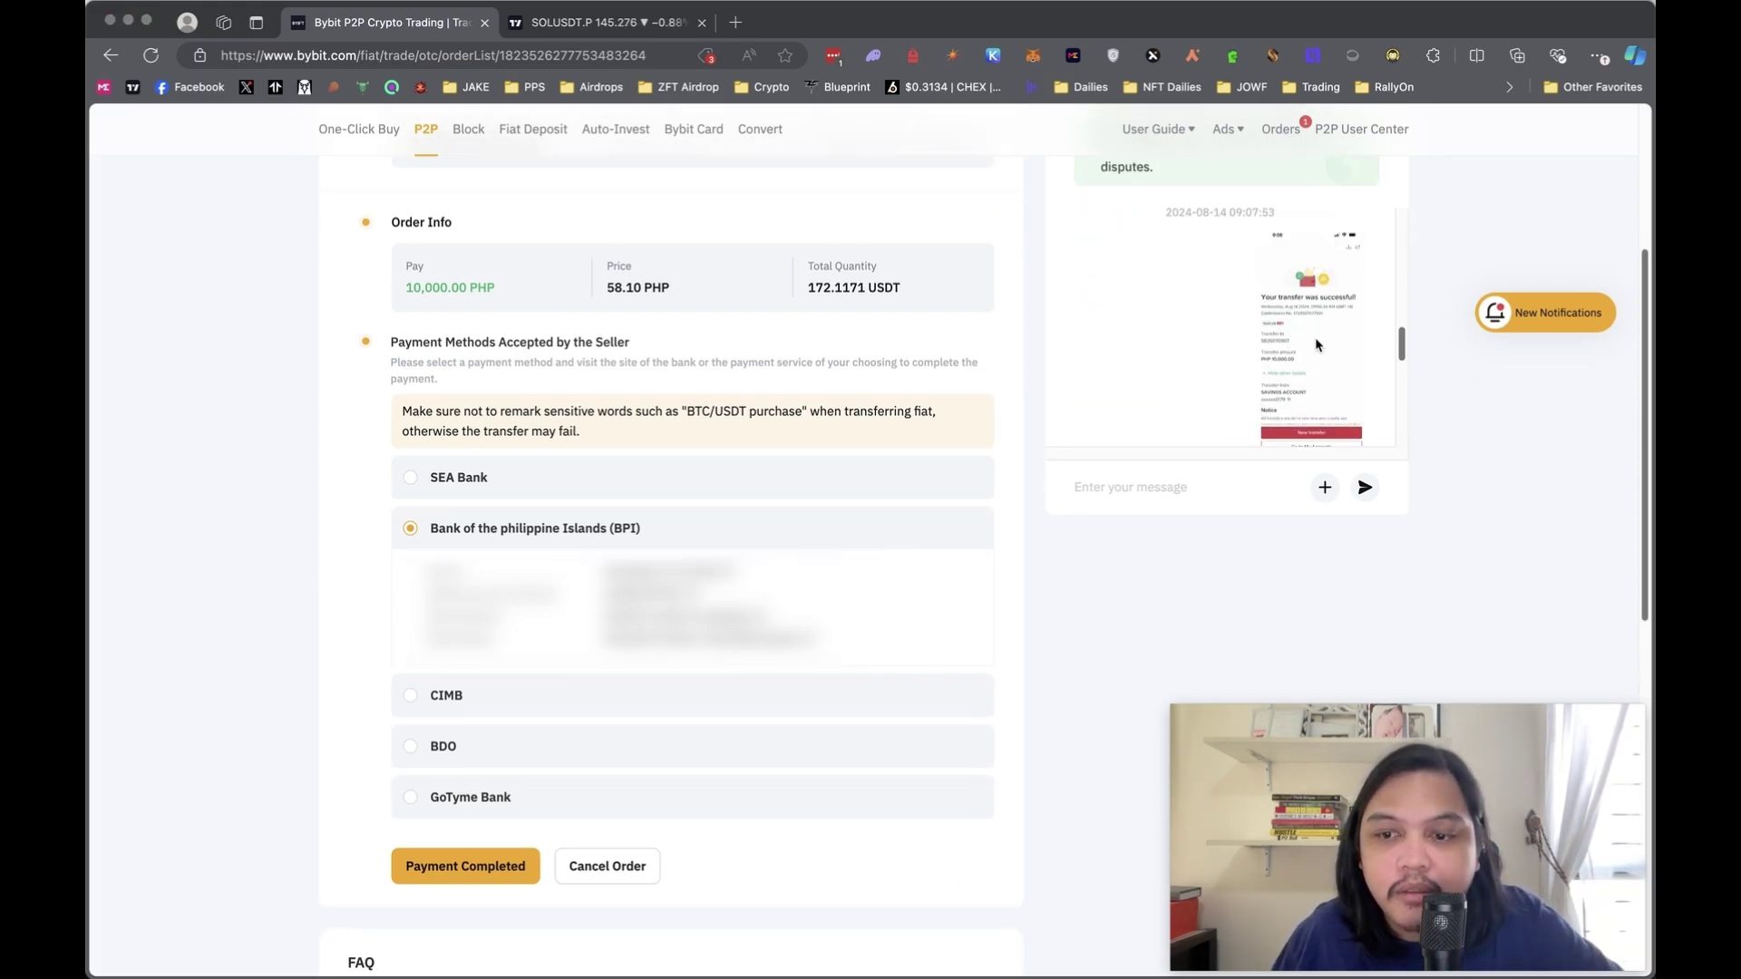
{"action": "scroll", "coordinate": [1301, 328], "scroll_direction": "down", "scroll_amount": 8}
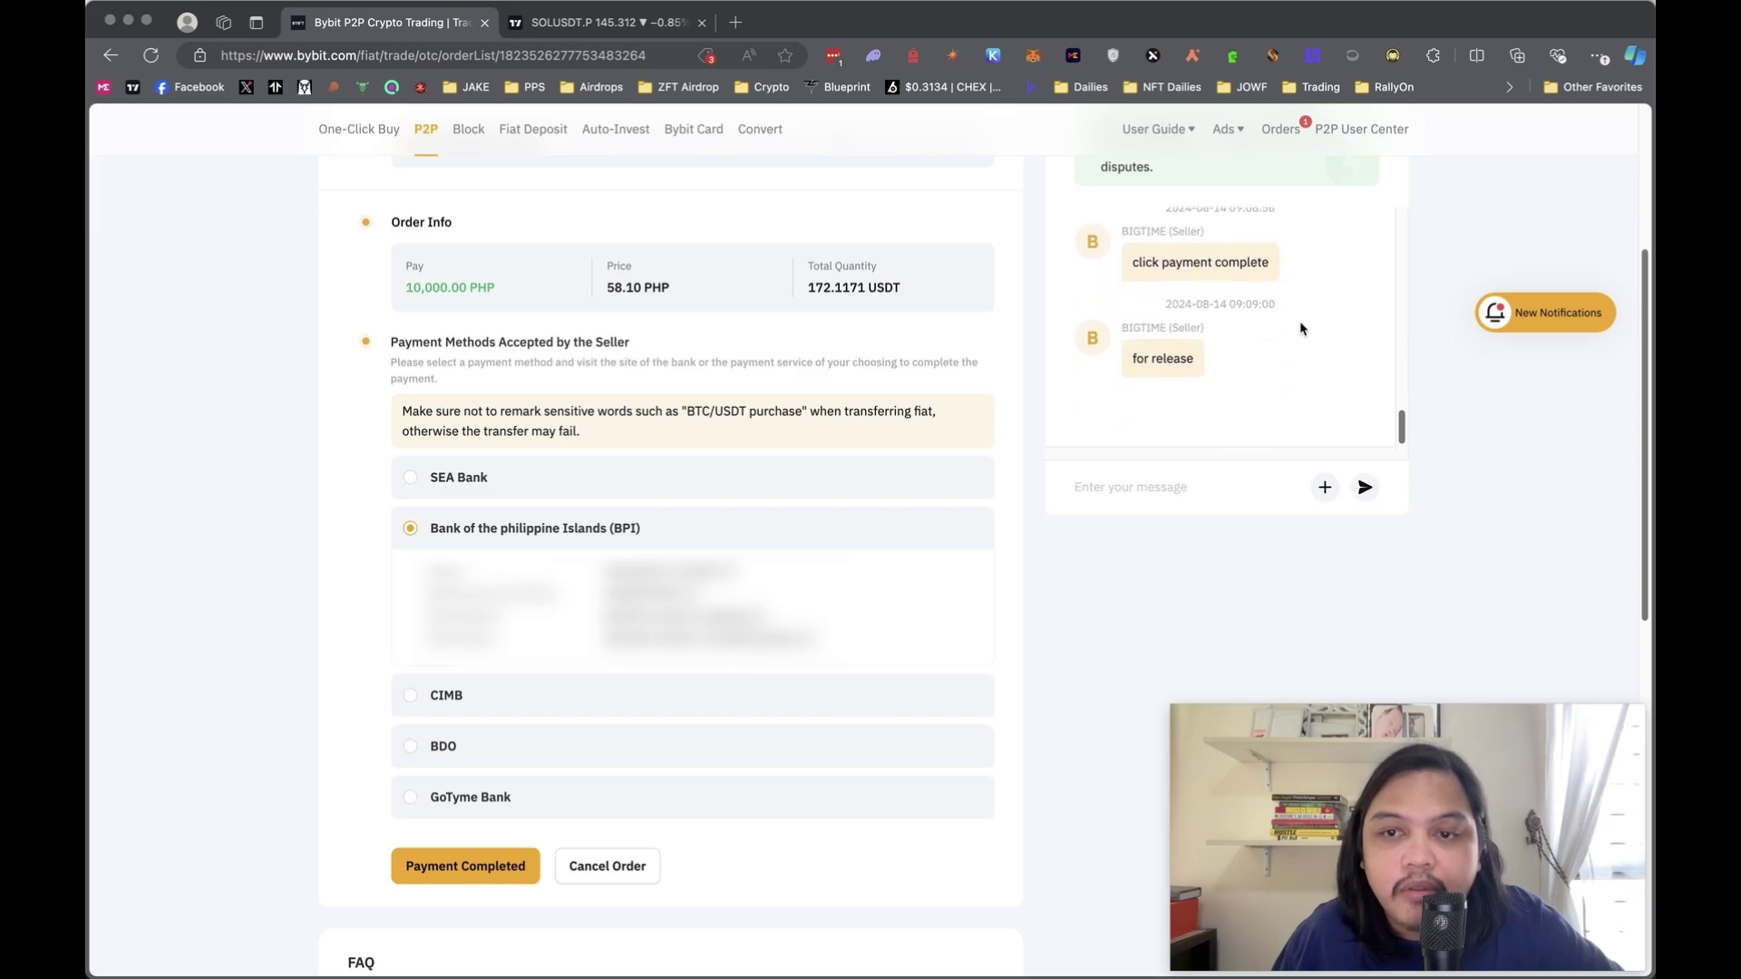
{"action": "scroll", "coordinate": [521, 741], "scroll_direction": "down", "scroll_amount": 1}
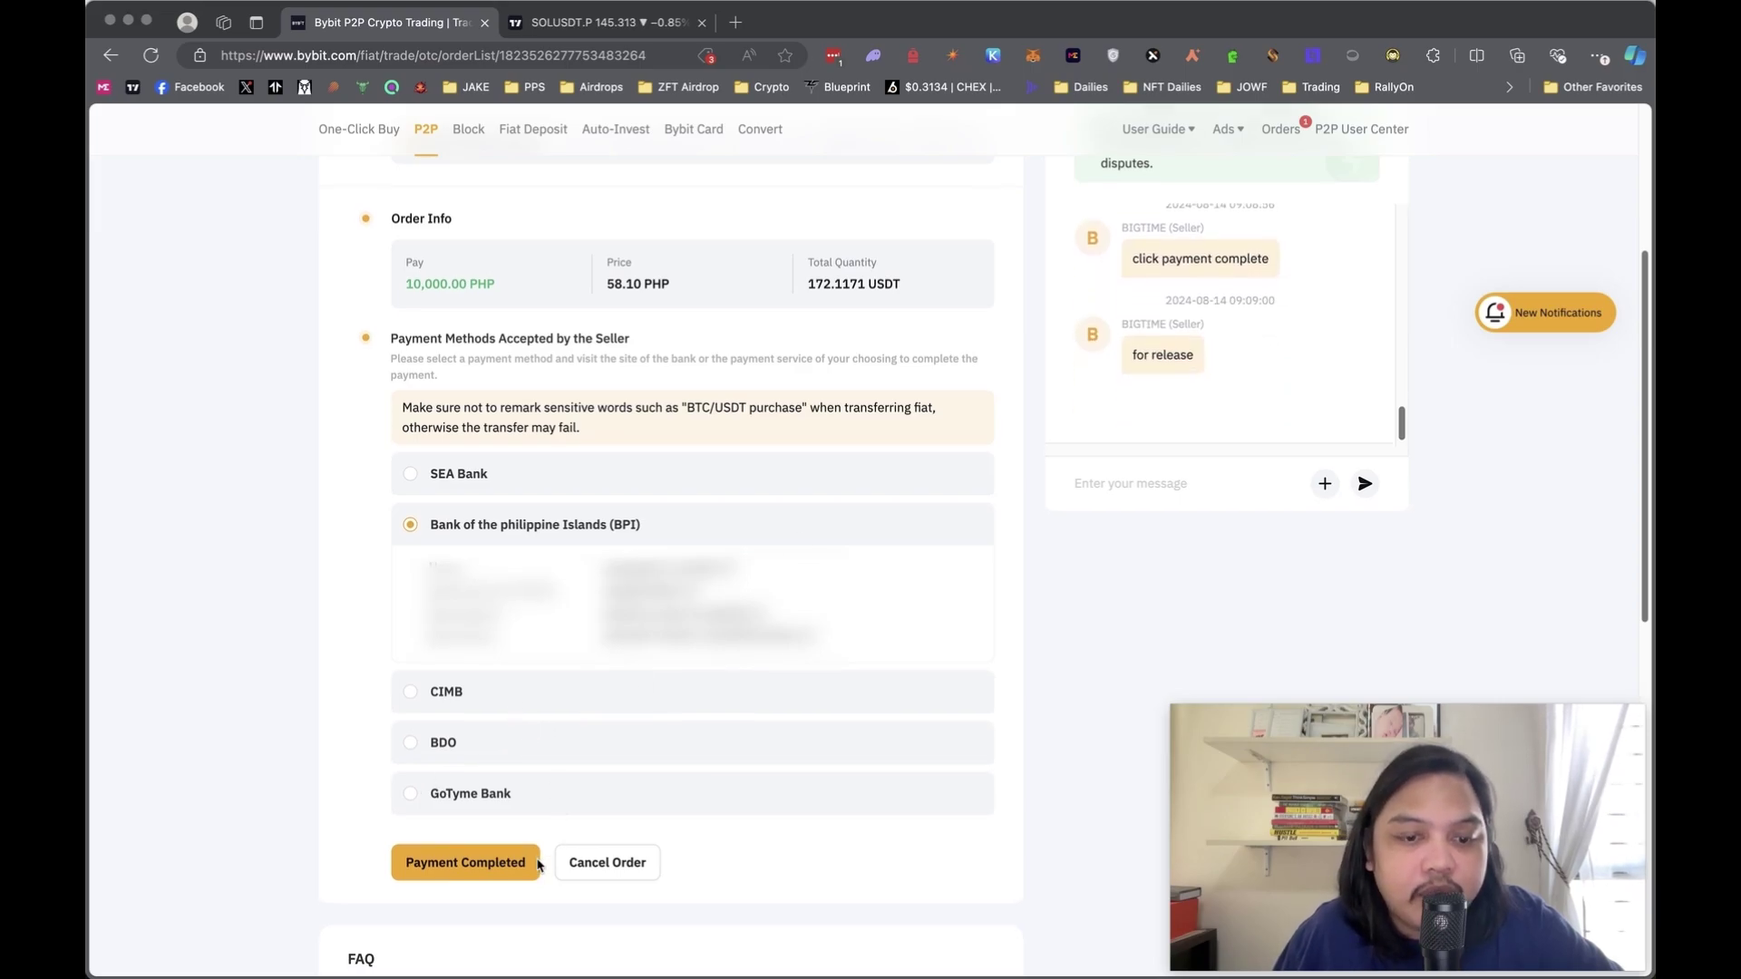
- Mark the order's payment as completed and confirm it in the dialog
{"action": "left_click", "coordinate": [488, 873]}
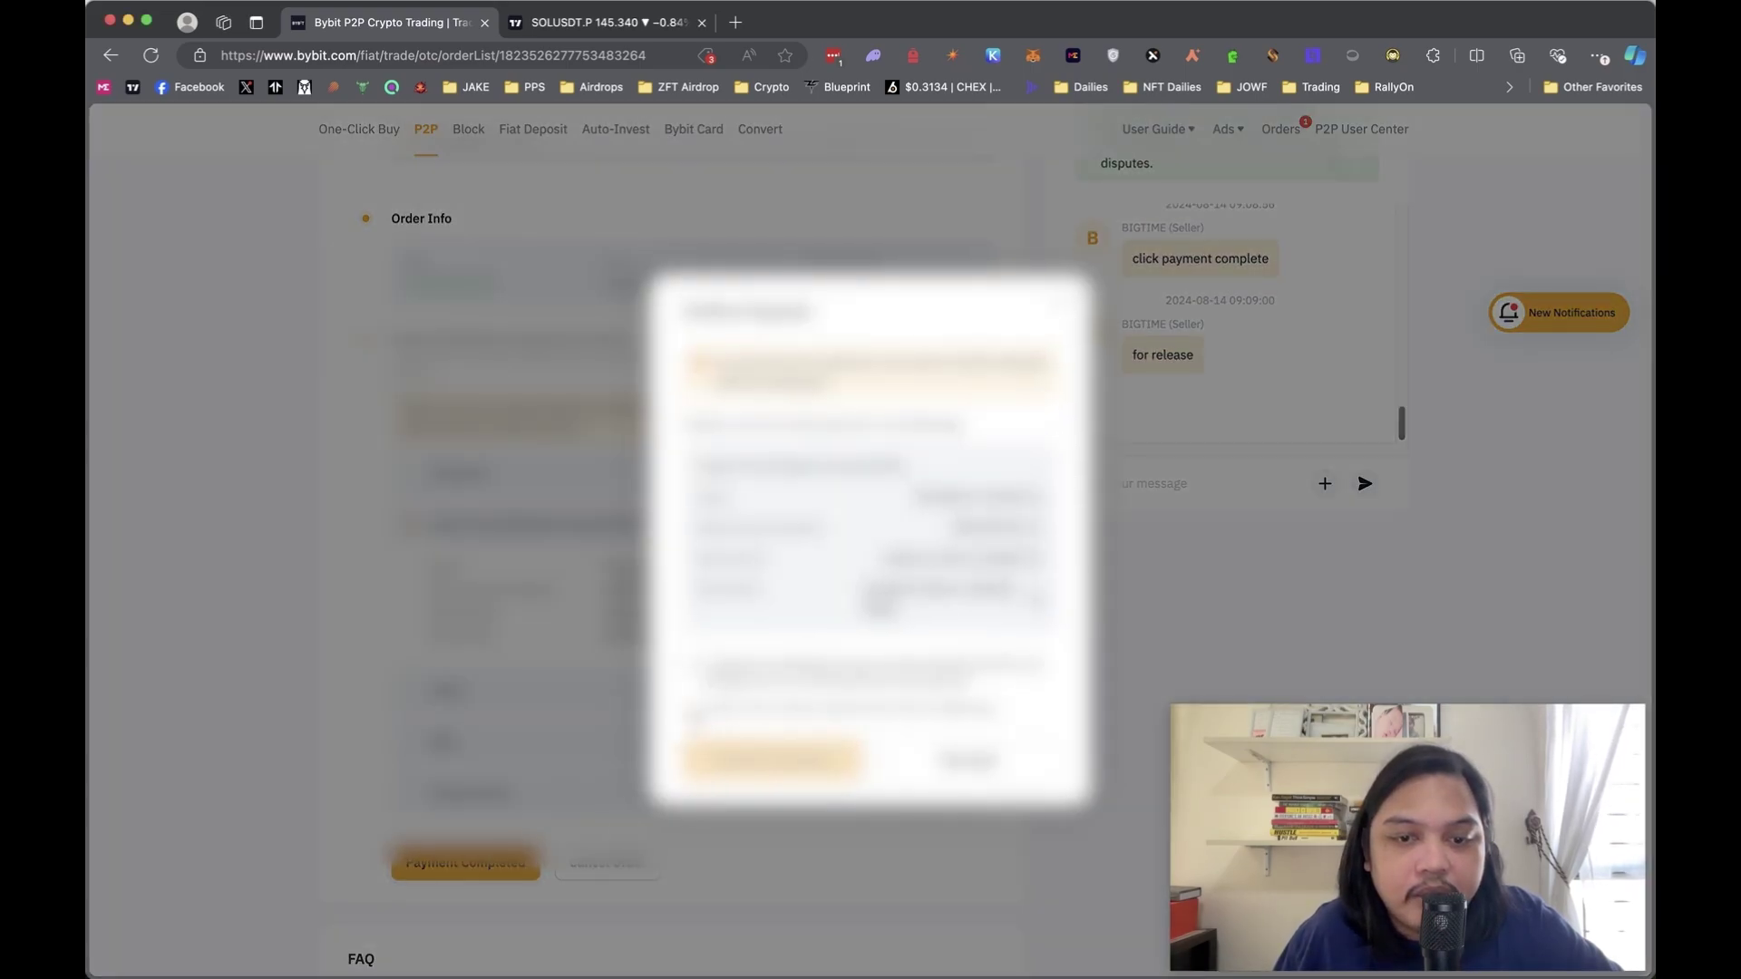
{"action": "left_click", "coordinate": [741, 760]}
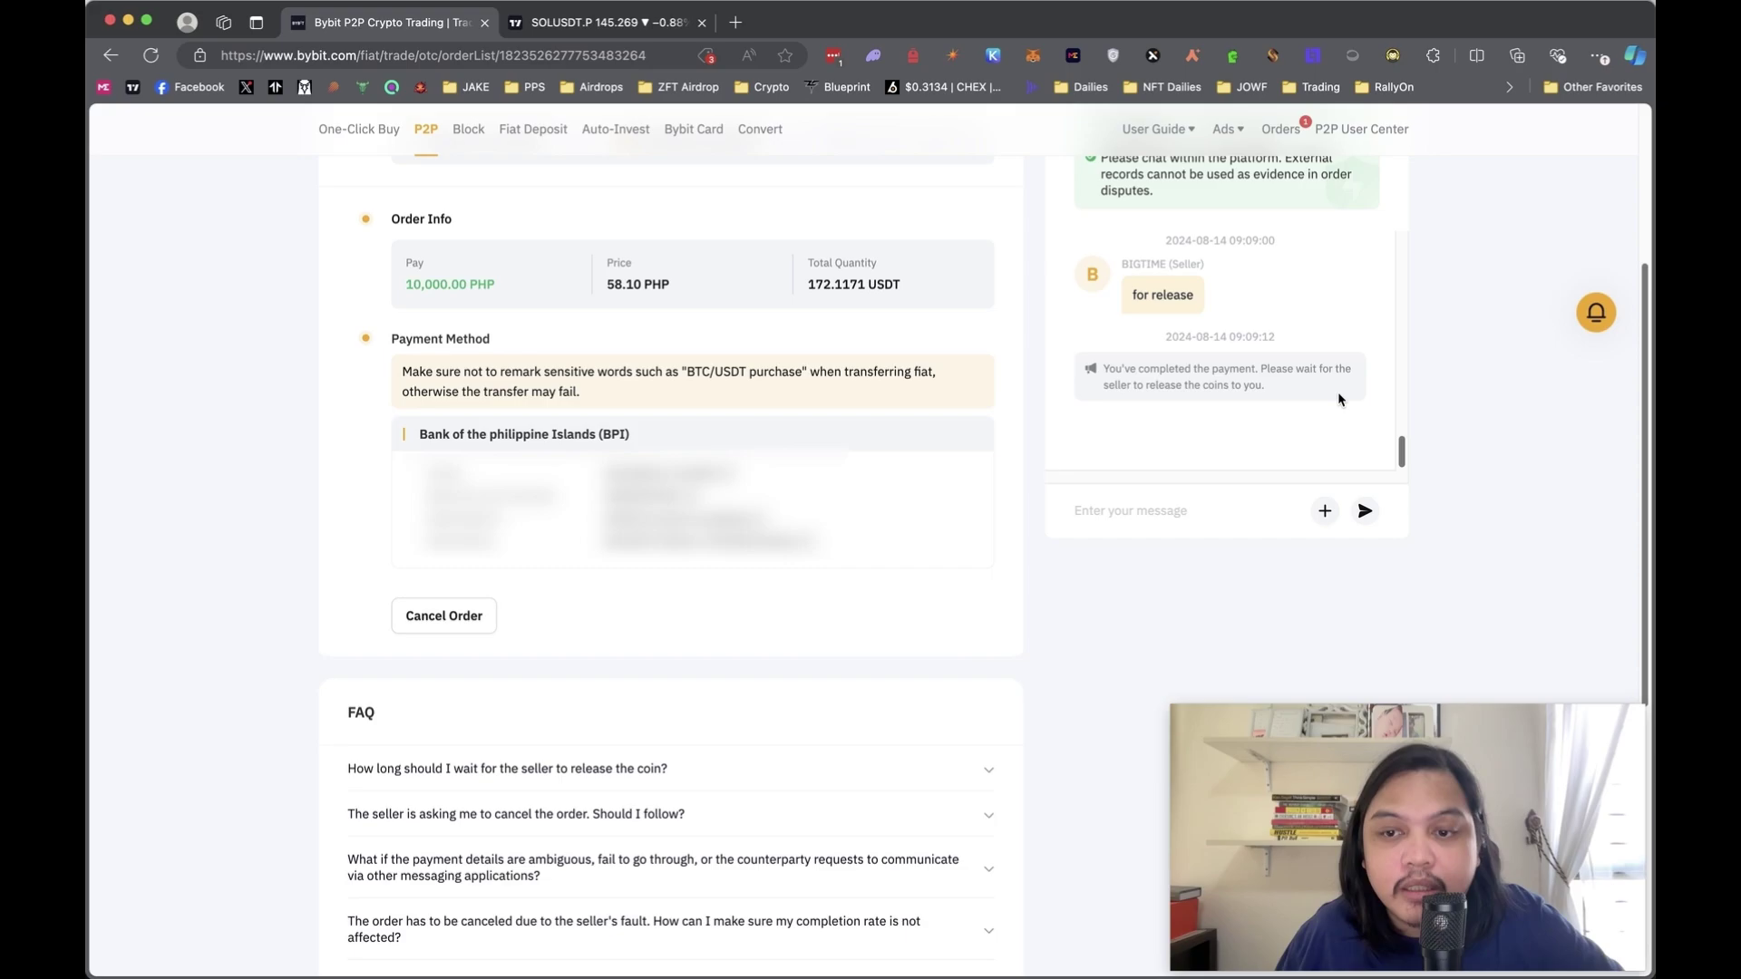
{"action": "scroll", "coordinate": [1337, 398], "scroll_direction": "up", "scroll_amount": 5}
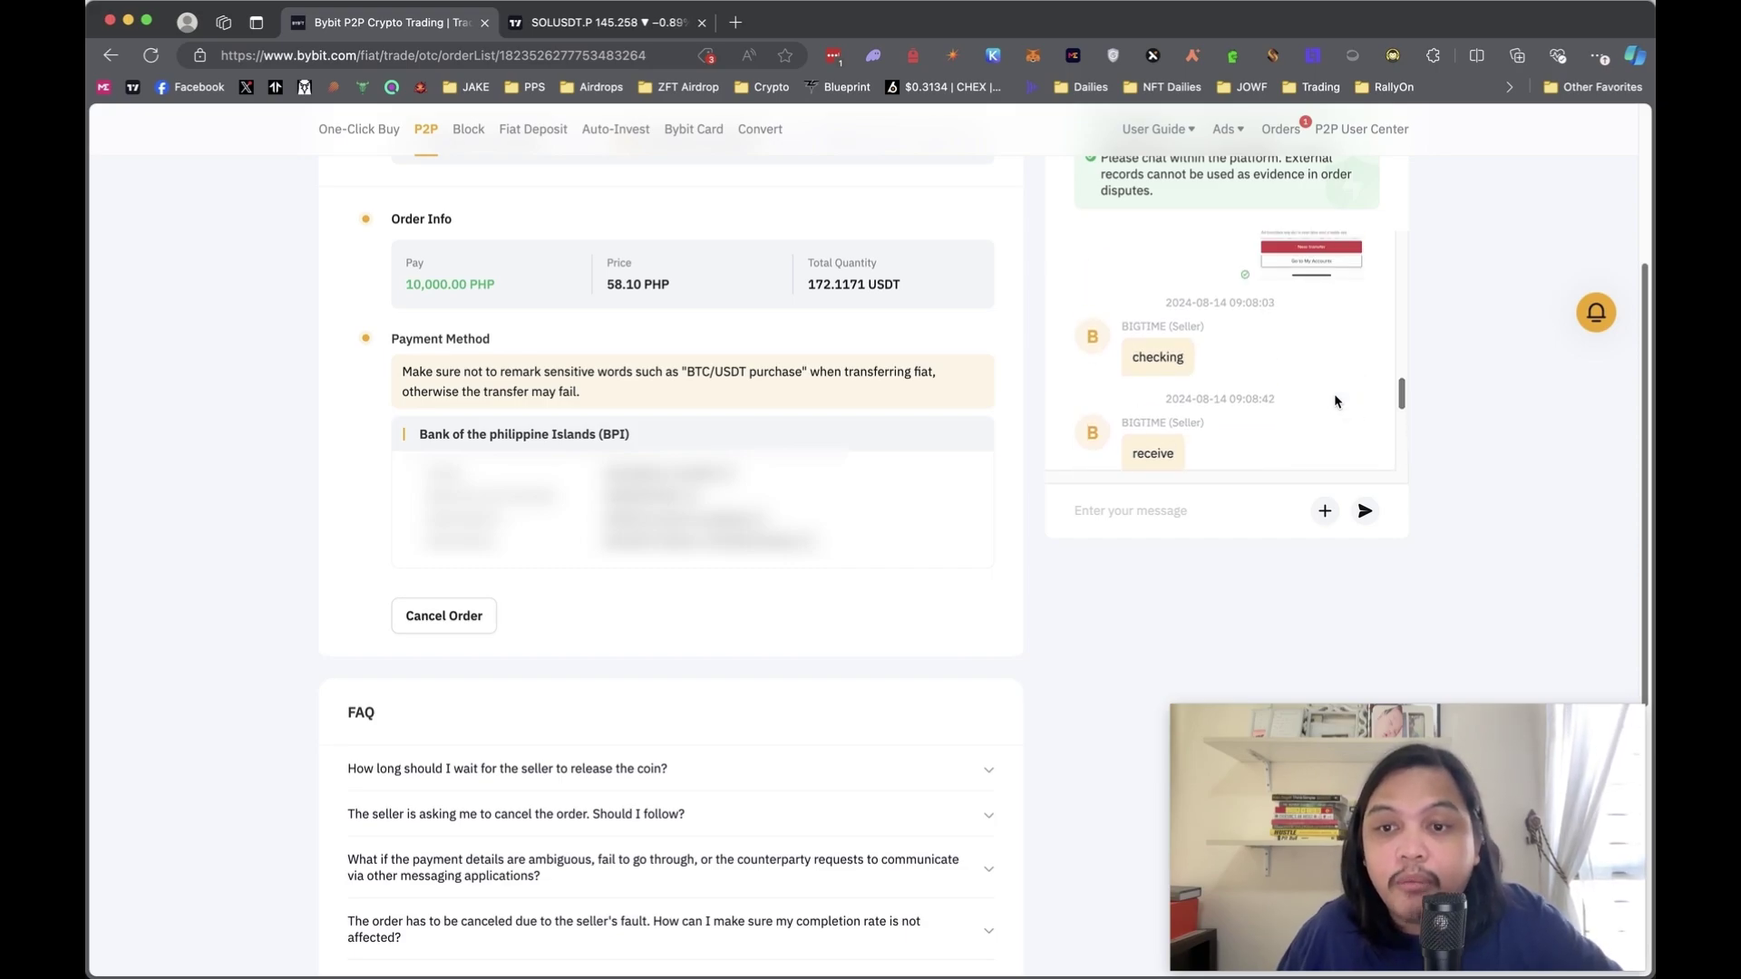
- Watch the order chat until the seller releases the 172.1171 USDT
{"action": "scroll", "coordinate": [1335, 399], "scroll_direction": "down", "scroll_amount": 3}
{"action": "scroll", "coordinate": [1335, 399], "scroll_direction": "down", "scroll_amount": 2}
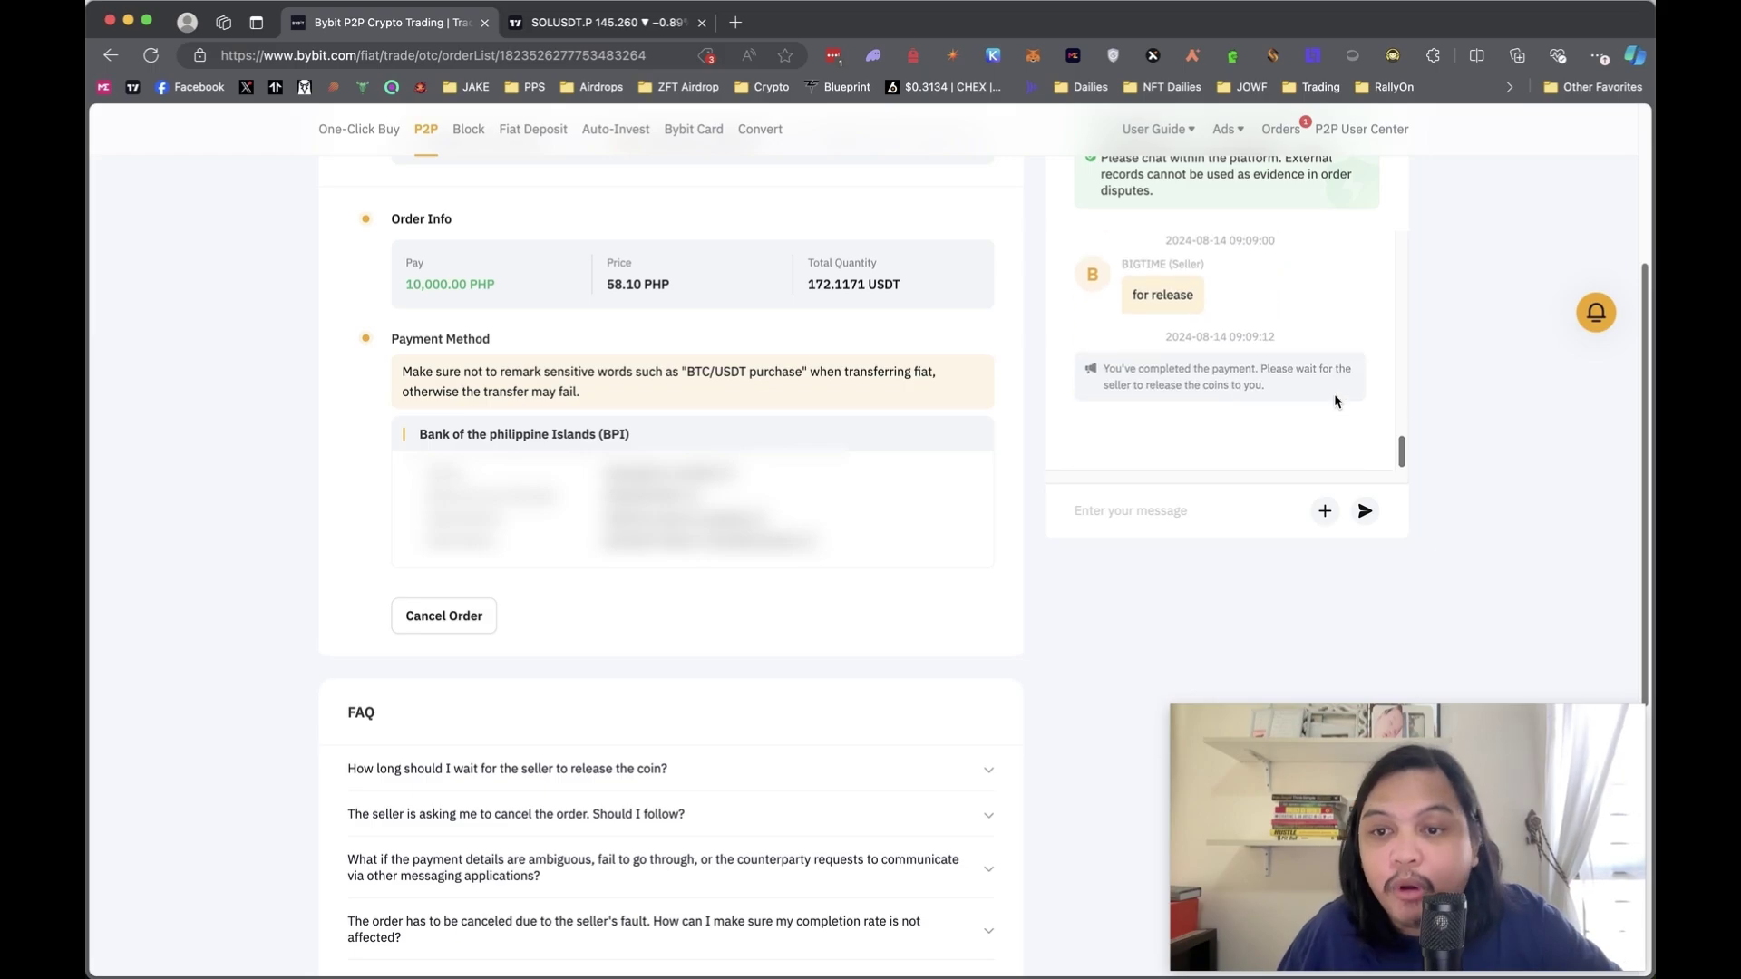
{"action": "scroll", "coordinate": [1335, 396], "scroll_direction": "up", "scroll_amount": 3}
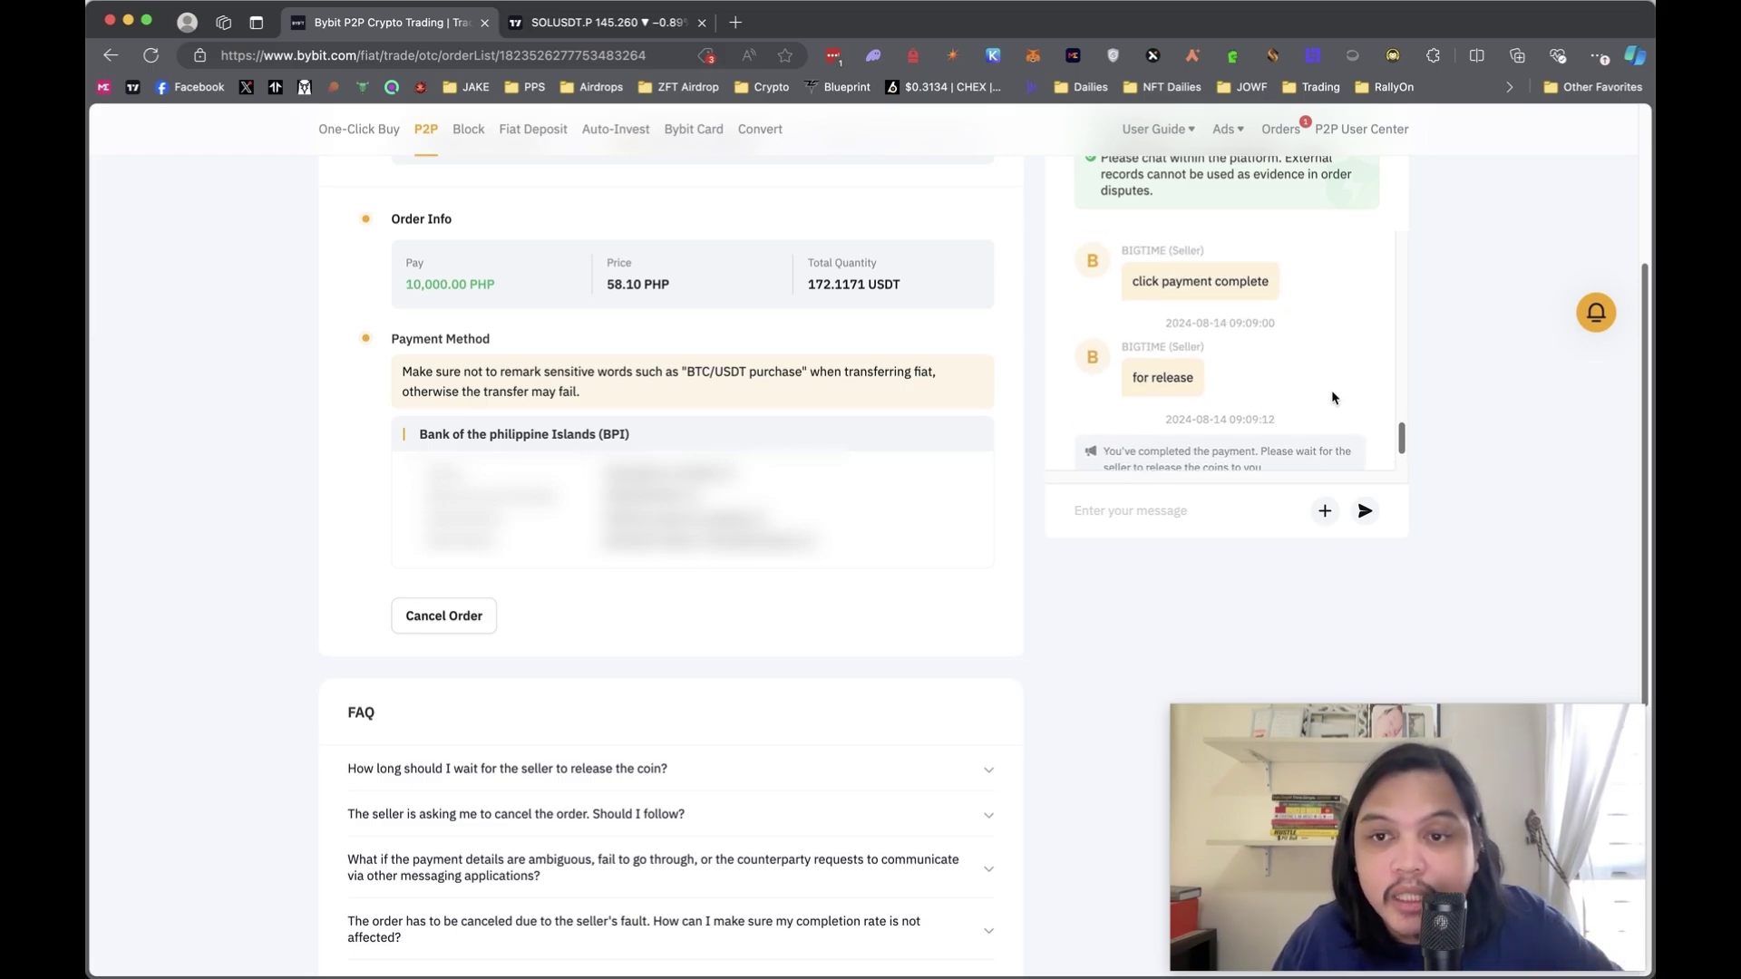
{"action": "scroll", "coordinate": [1331, 397], "scroll_direction": "up", "scroll_amount": 3}
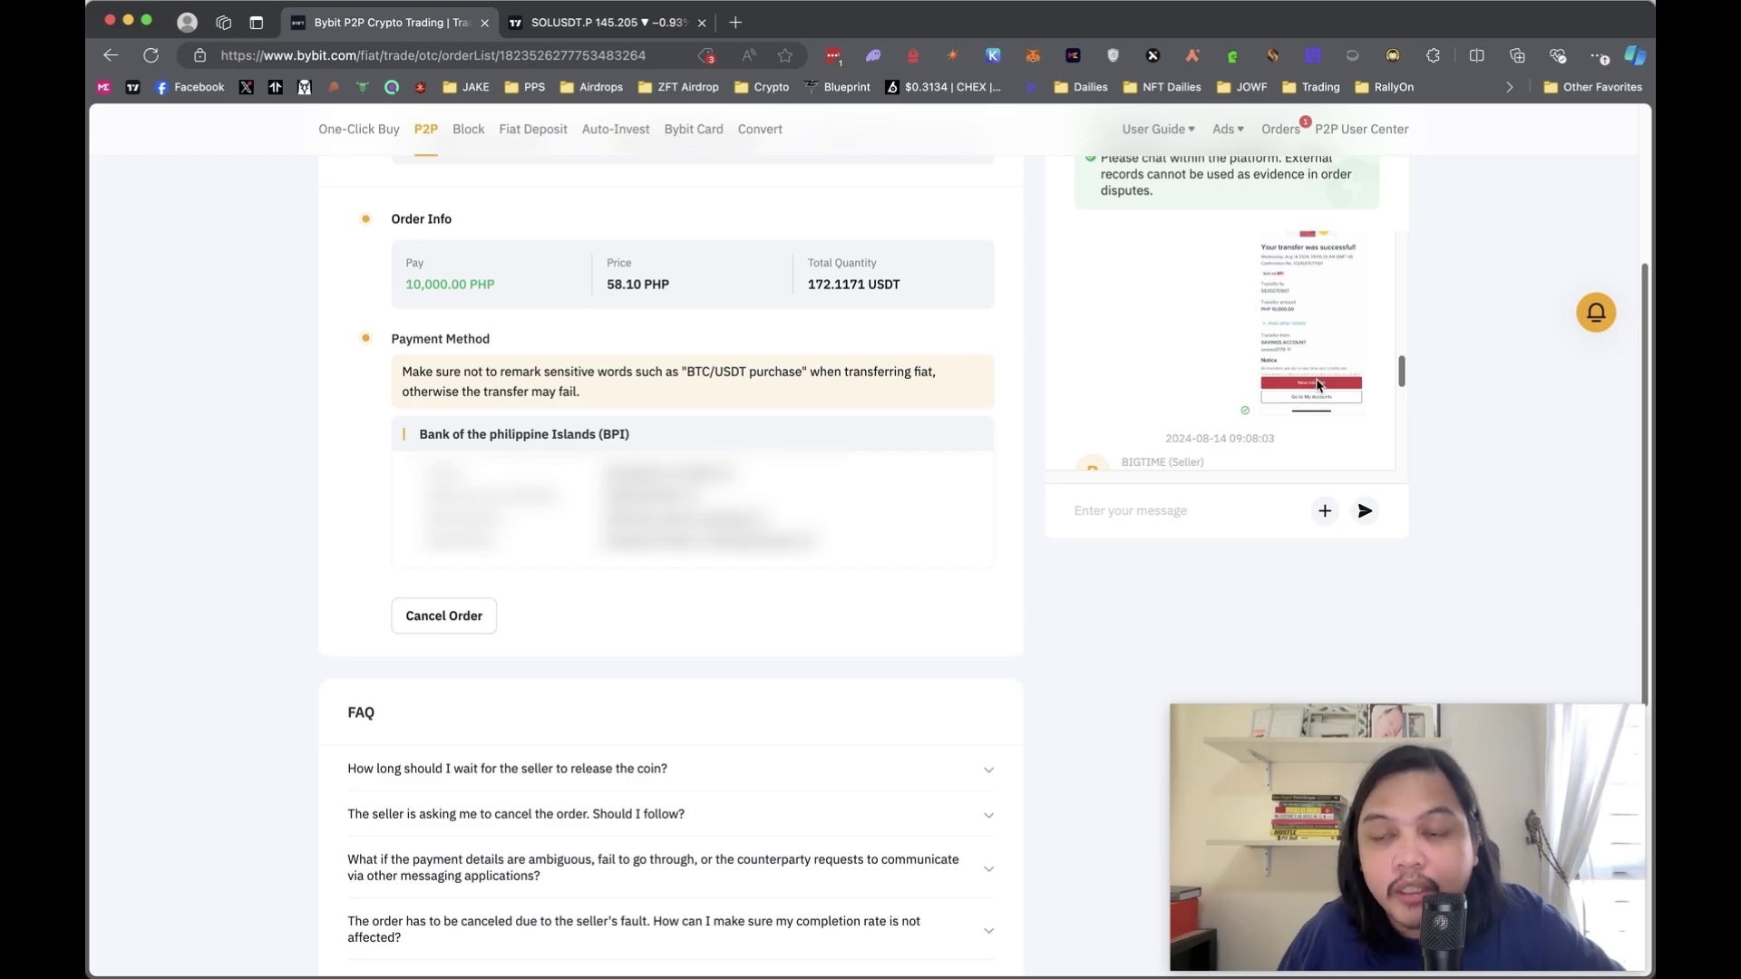
{"action": "scroll", "coordinate": [1320, 379], "scroll_direction": "up", "scroll_amount": 1}
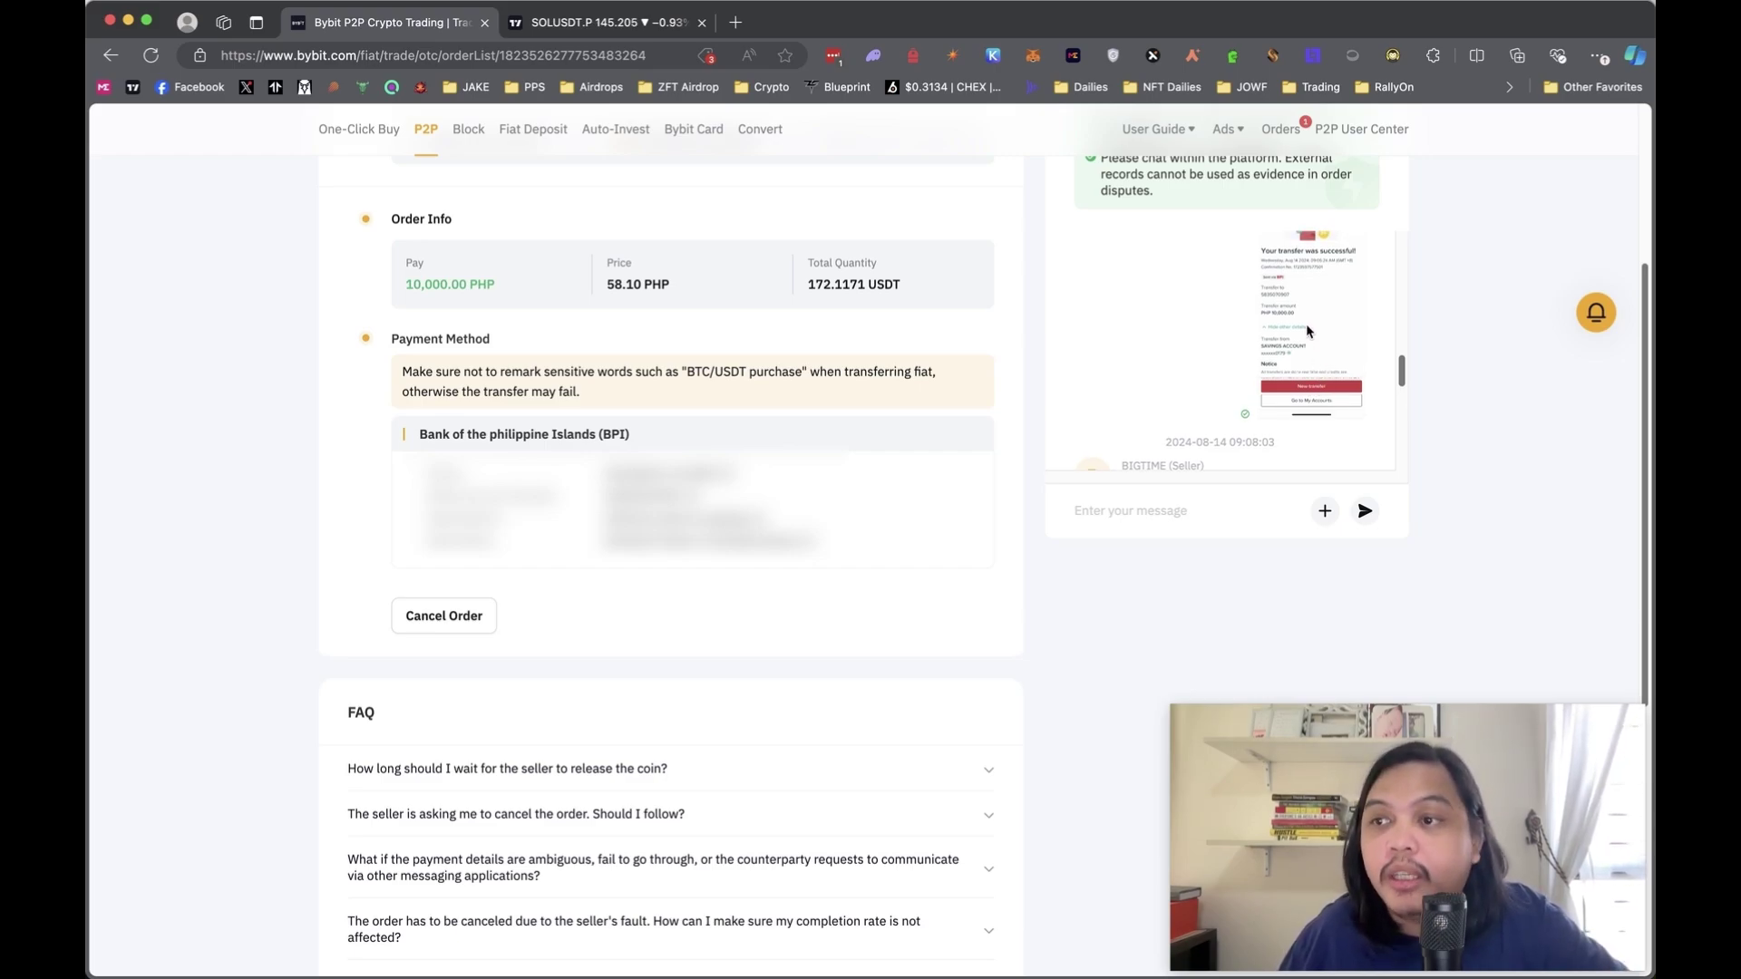
{"action": "scroll", "coordinate": [1308, 331], "scroll_direction": "up", "scroll_amount": 3}
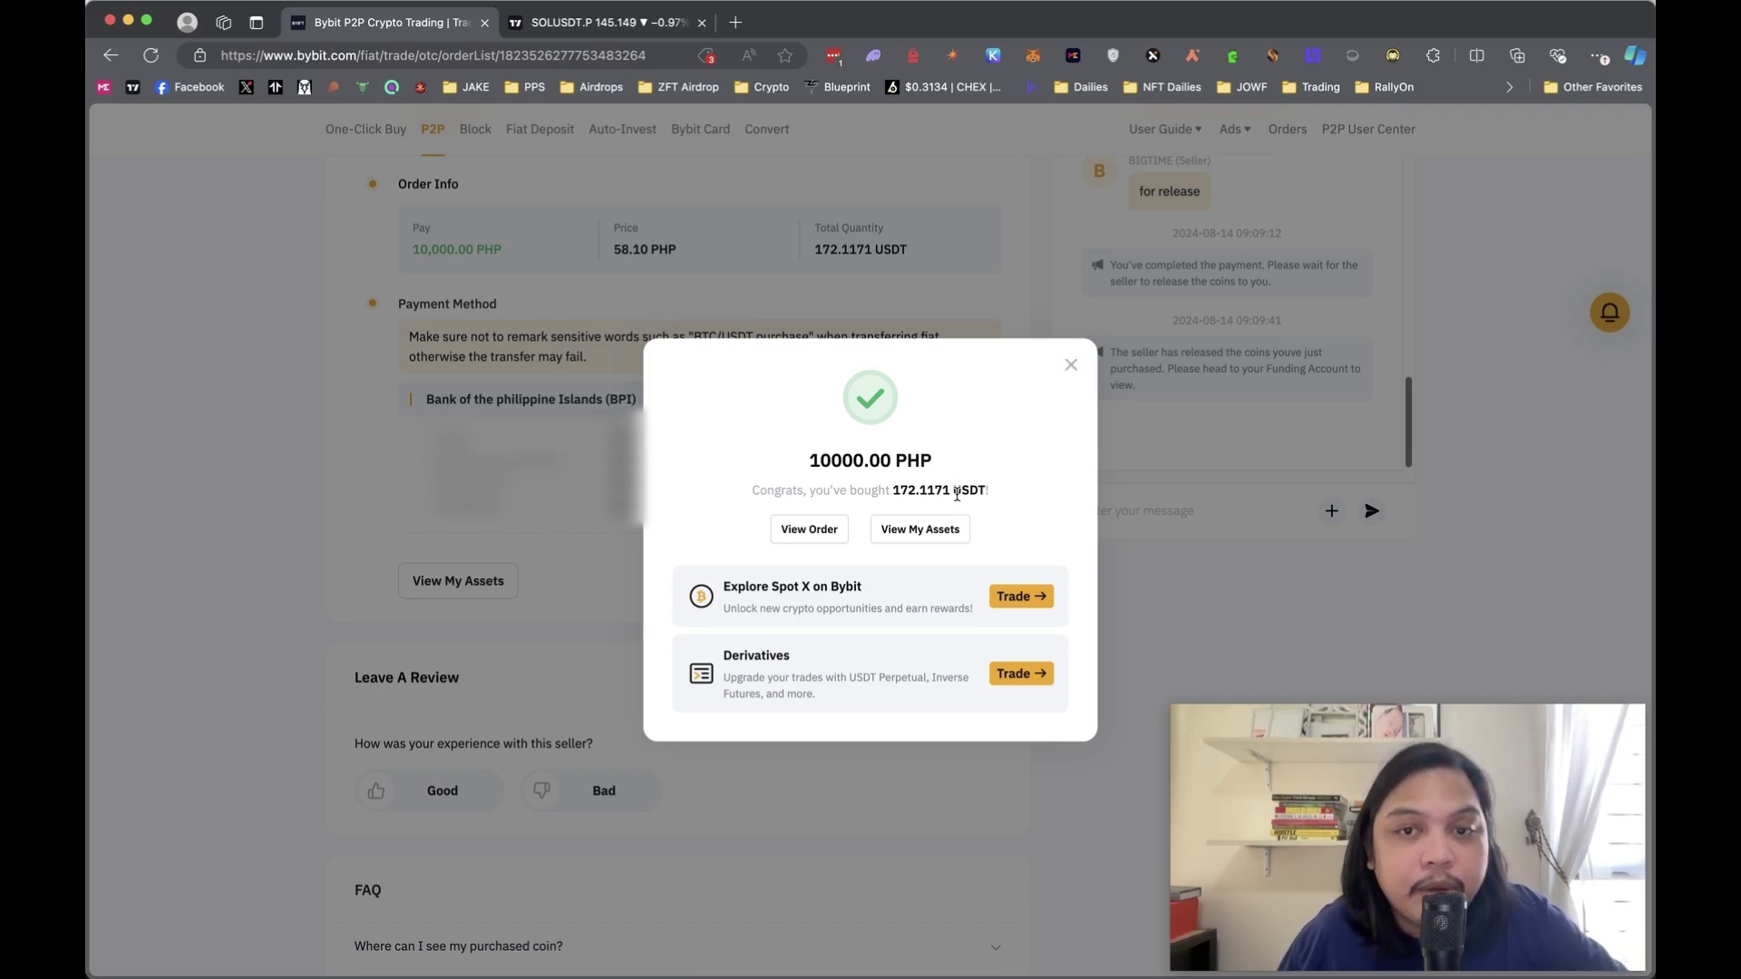
- View the Funding Account assets and check the 1172.1170 USDT available balance
{"action": "left_click", "coordinate": [919, 529]}
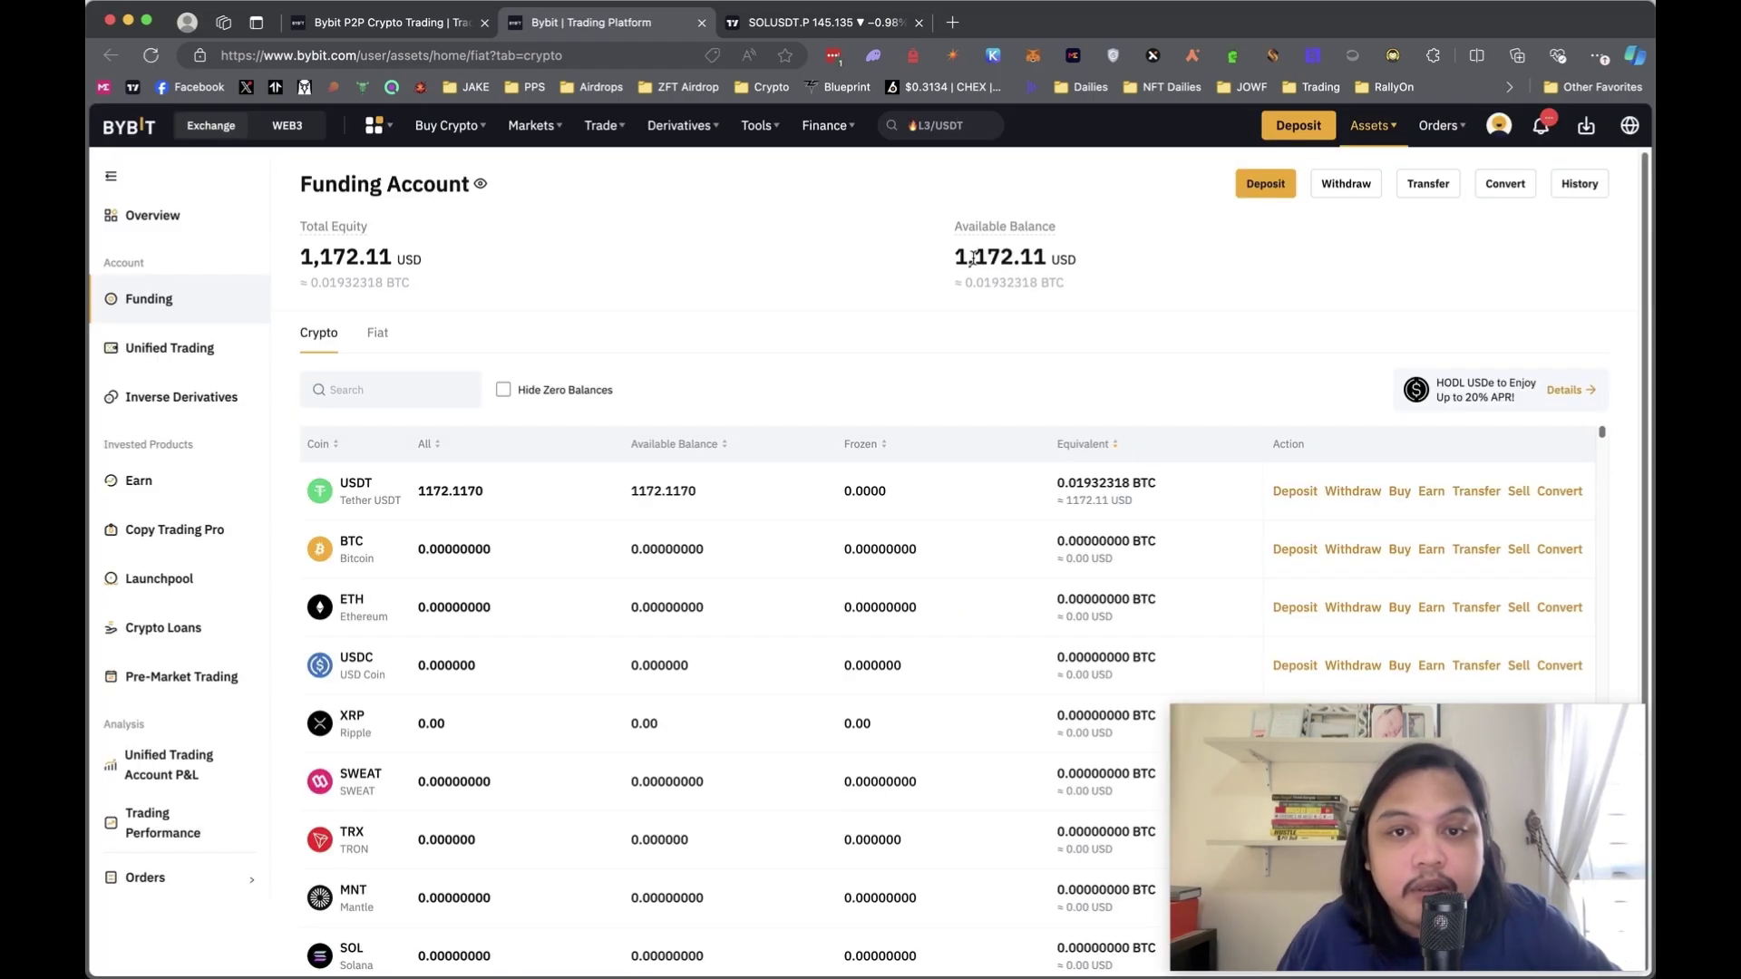
{"action": "left_click_drag", "start_coordinate": [976, 257], "coordinate": [1051, 259]}
{"action": "left_click", "coordinate": [755, 290]}
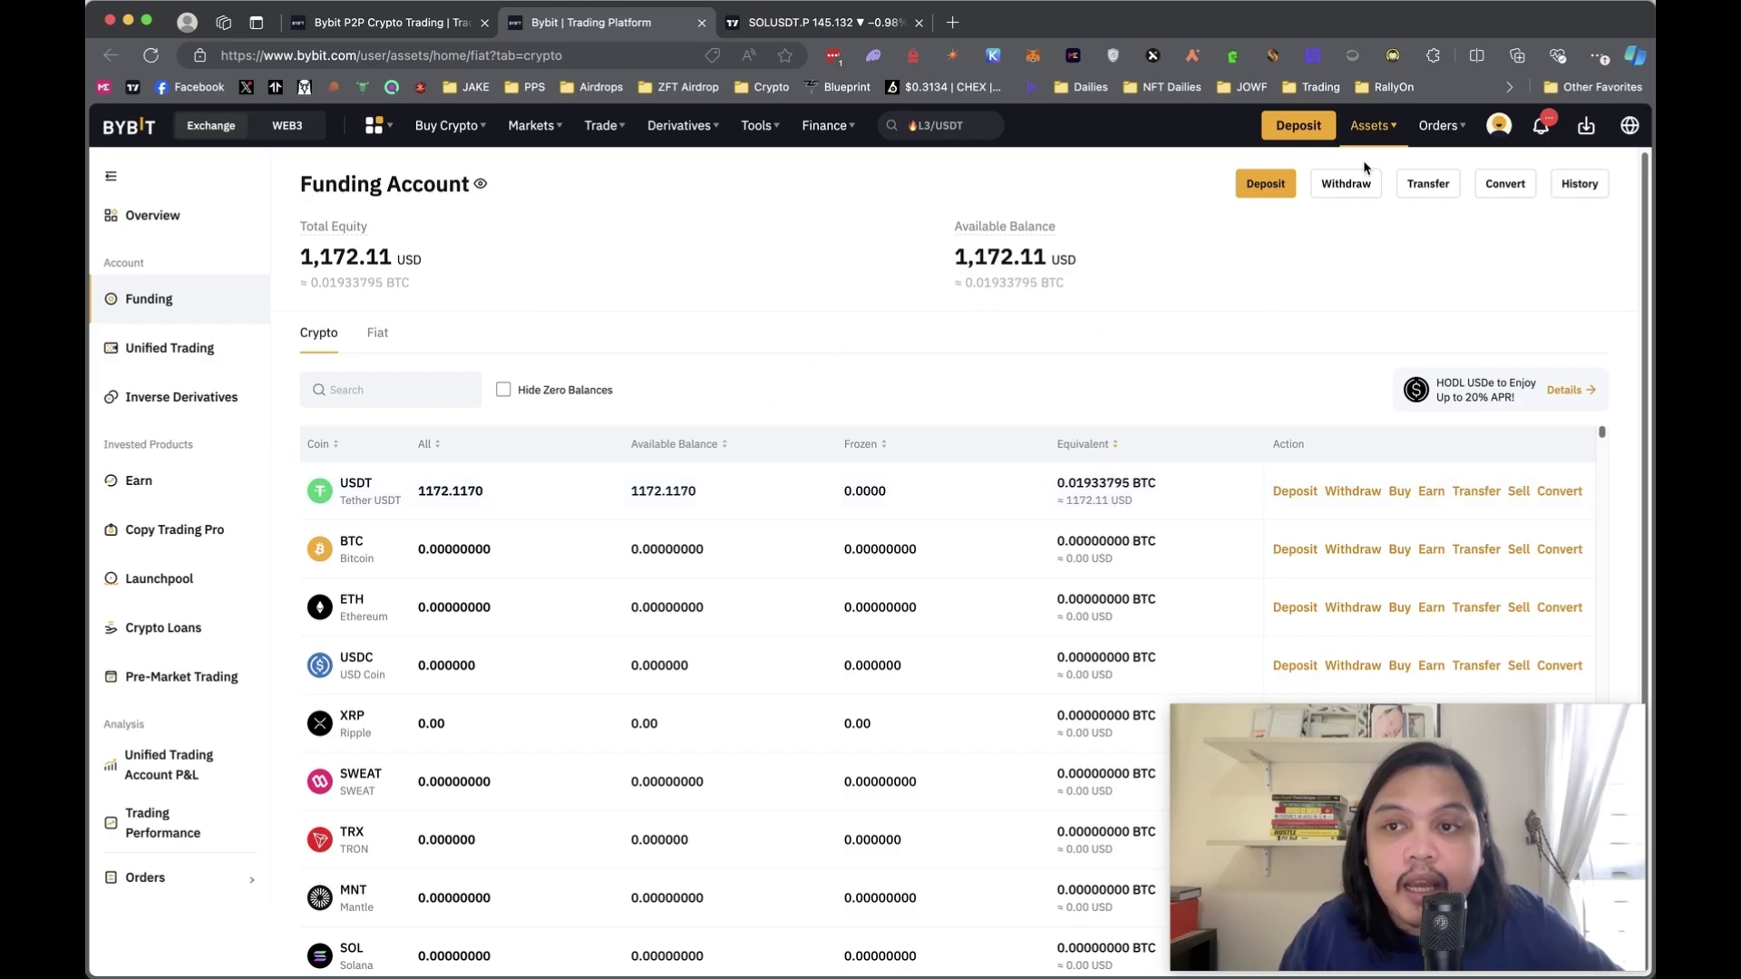
{"action": "mouse_move", "coordinate": [1369, 136]}
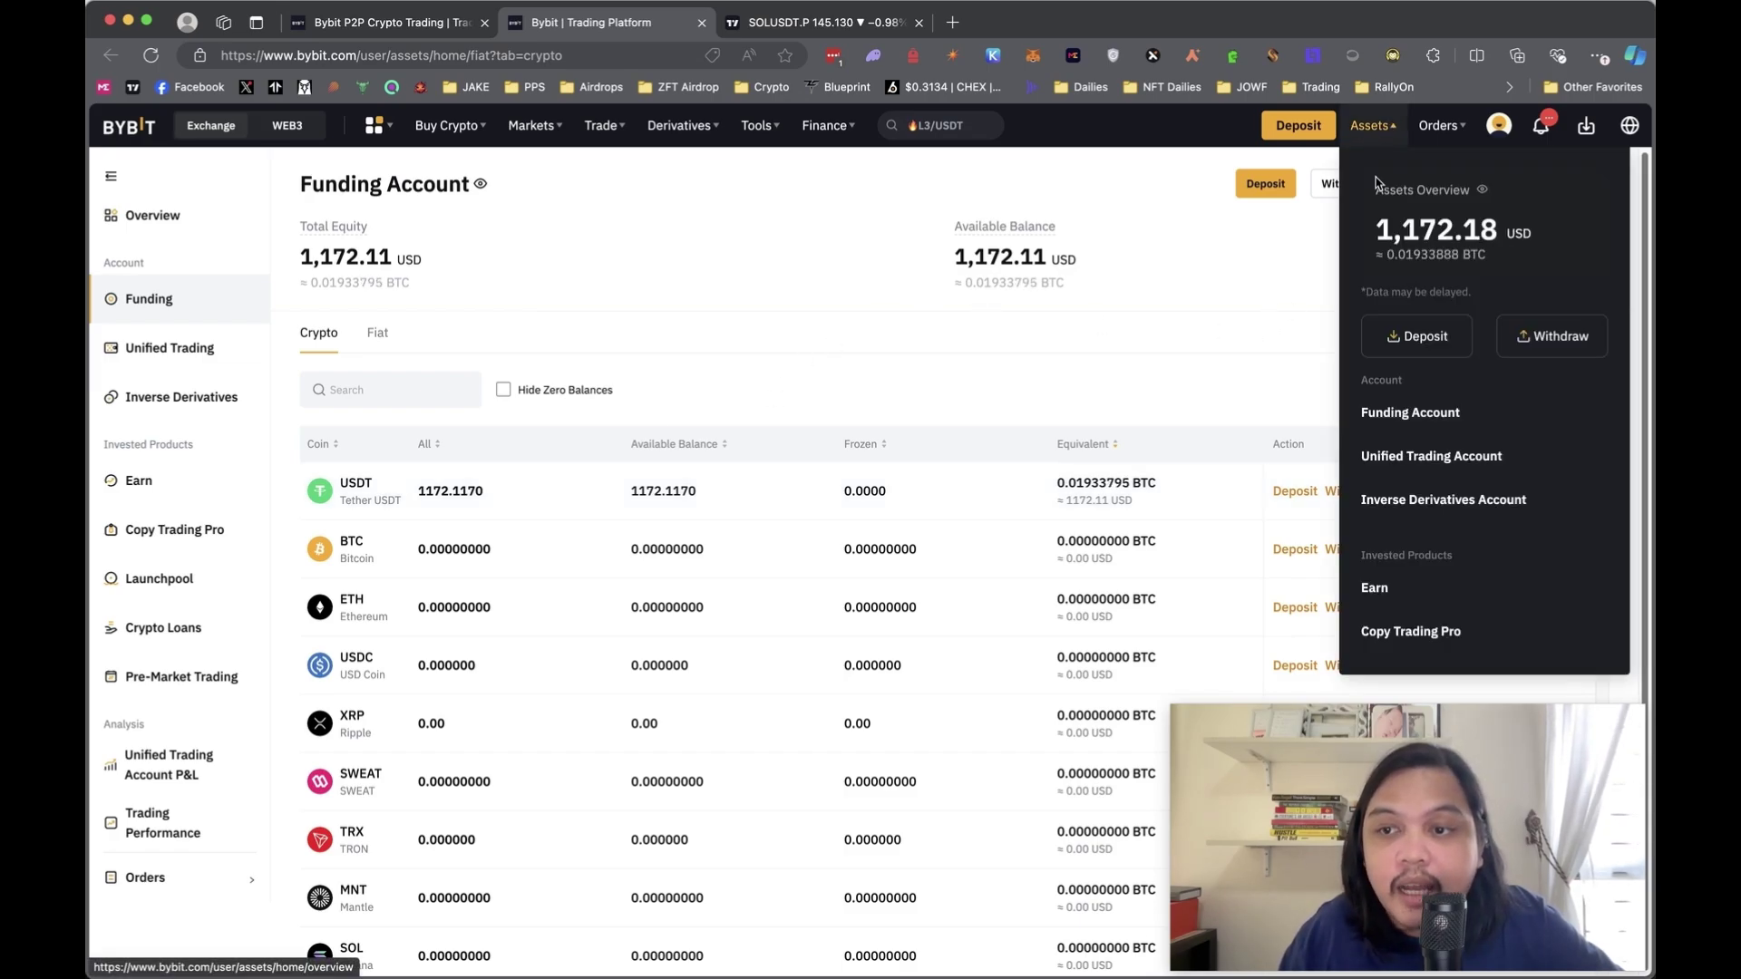
- Open a crypto withdrawal from the Assets menu and choose USDT as the coin
{"action": "left_click", "coordinate": [1523, 337]}
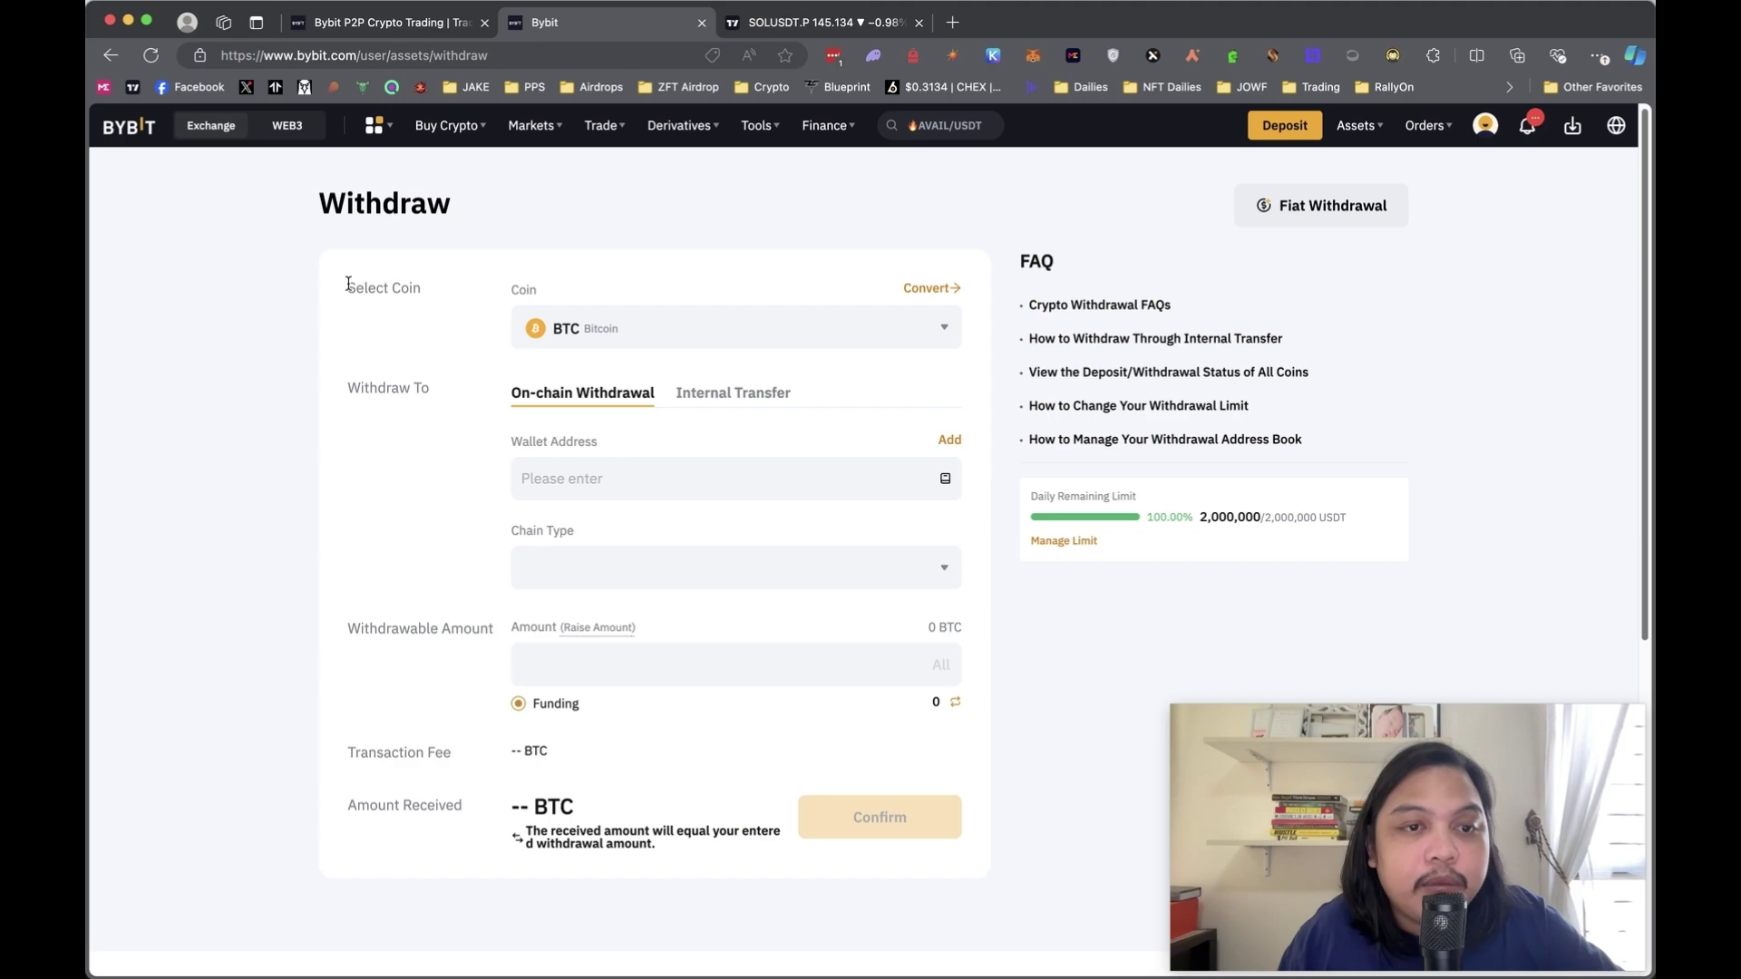
{"action": "left_click", "coordinate": [682, 340]}
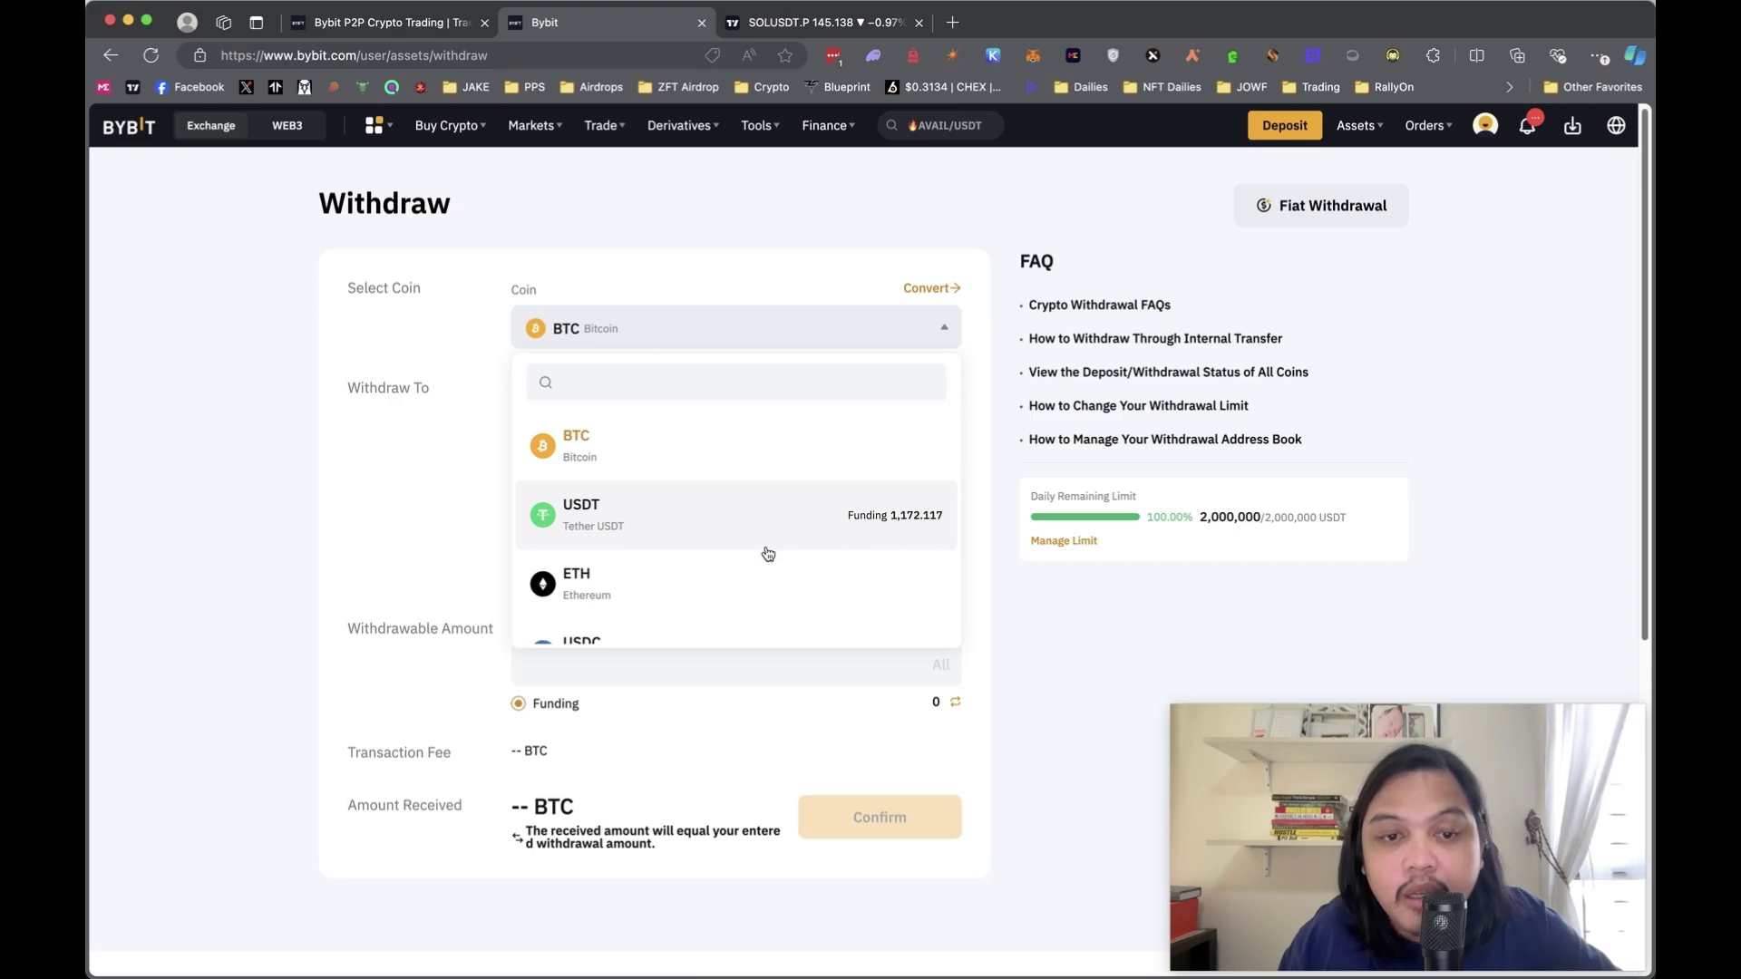
{"action": "left_click", "coordinate": [740, 526]}
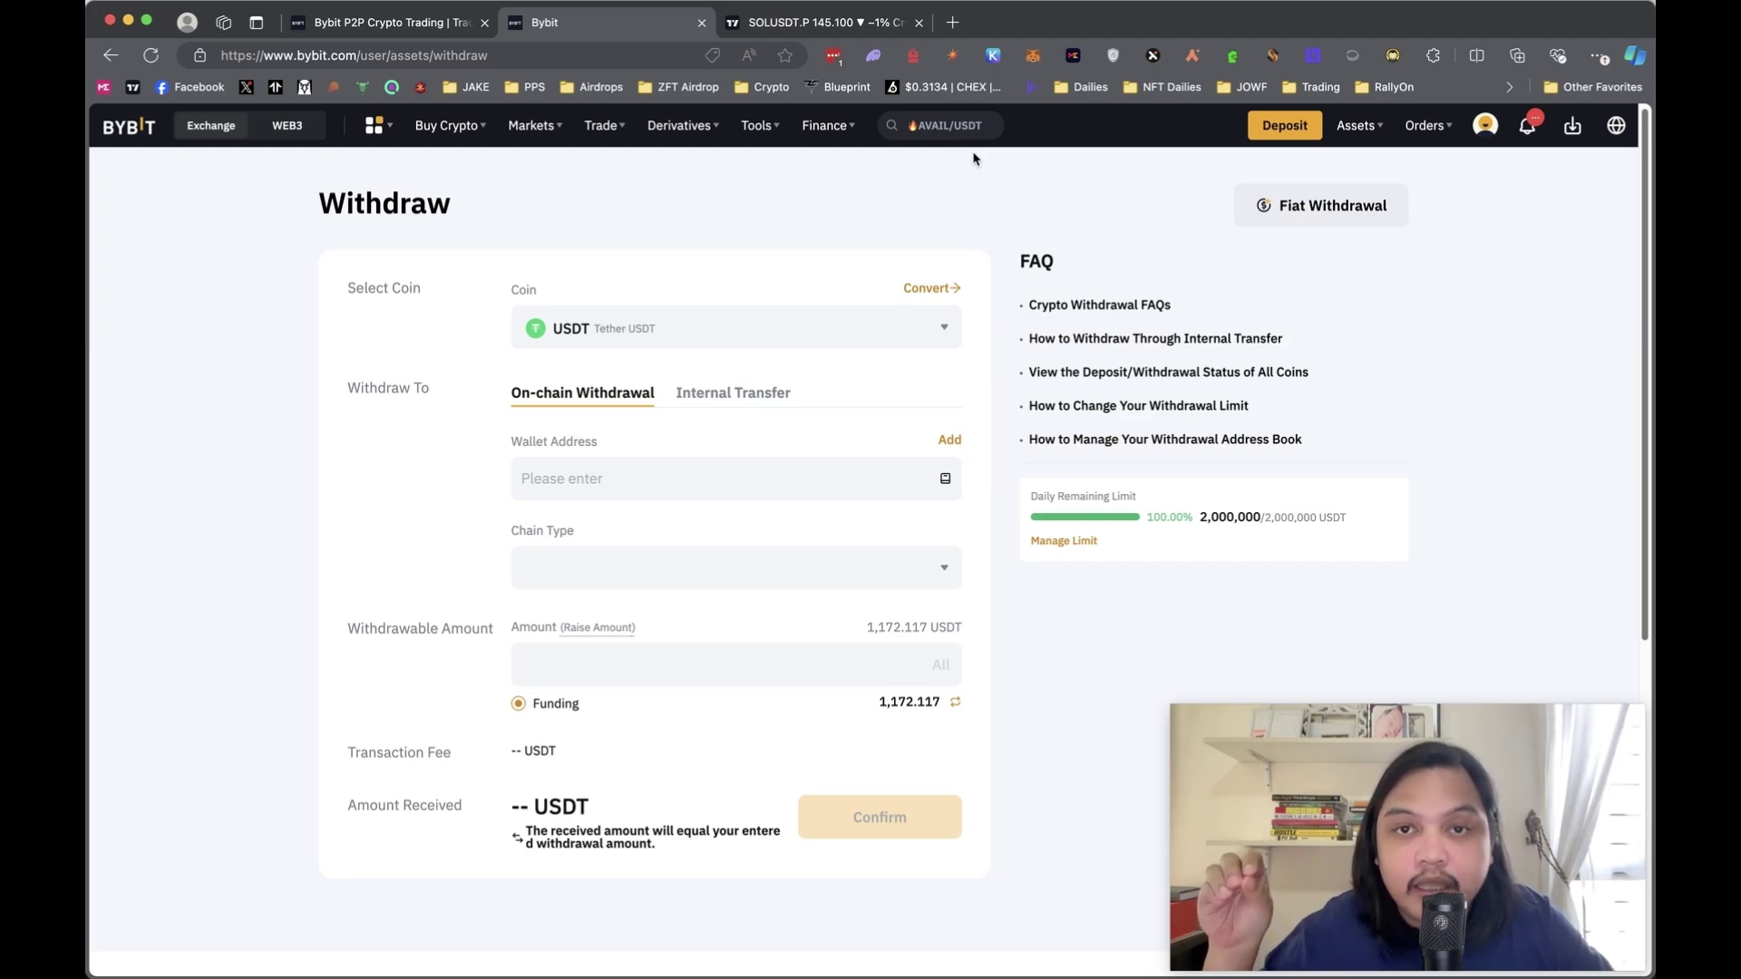
- Choose SOL as the withdrawal chain type
{"action": "left_click", "coordinate": [734, 569]}
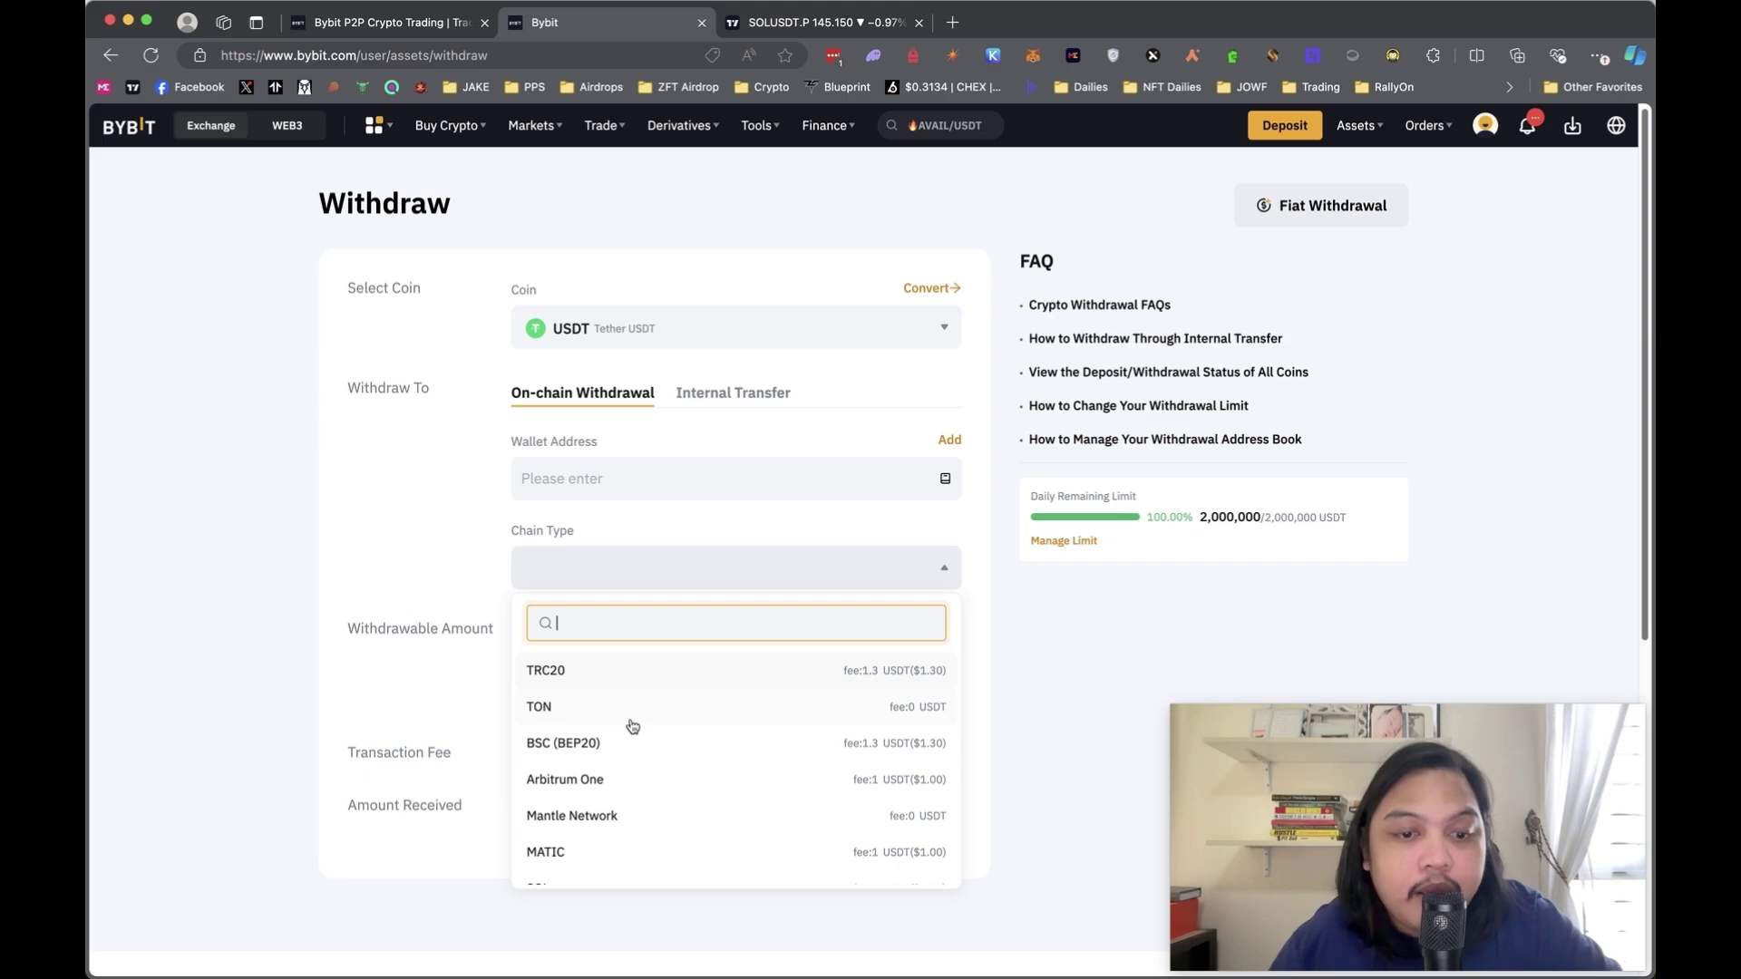
{"action": "scroll", "coordinate": [619, 806], "scroll_direction": "down", "scroll_amount": 1}
{"action": "scroll", "coordinate": [620, 806], "scroll_direction": "down", "scroll_amount": 1}
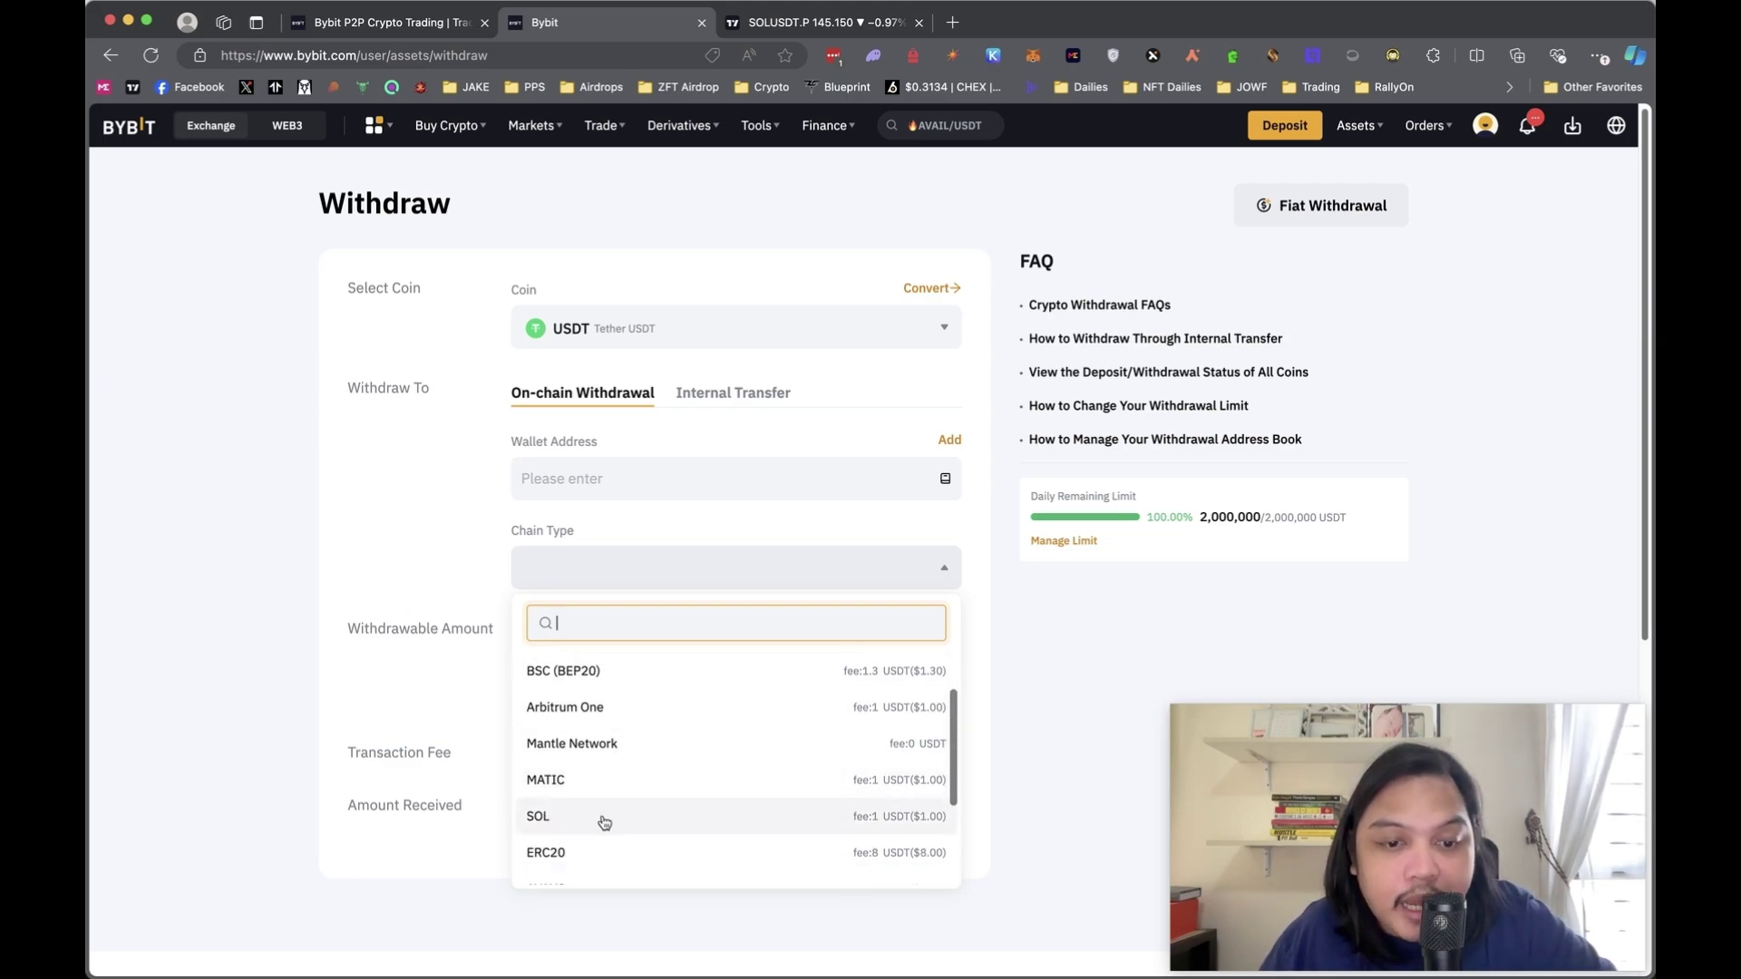
{"action": "scroll", "coordinate": [622, 819], "scroll_direction": "down", "scroll_amount": 1}
{"action": "scroll", "coordinate": [608, 834], "scroll_direction": "down", "scroll_amount": 1}
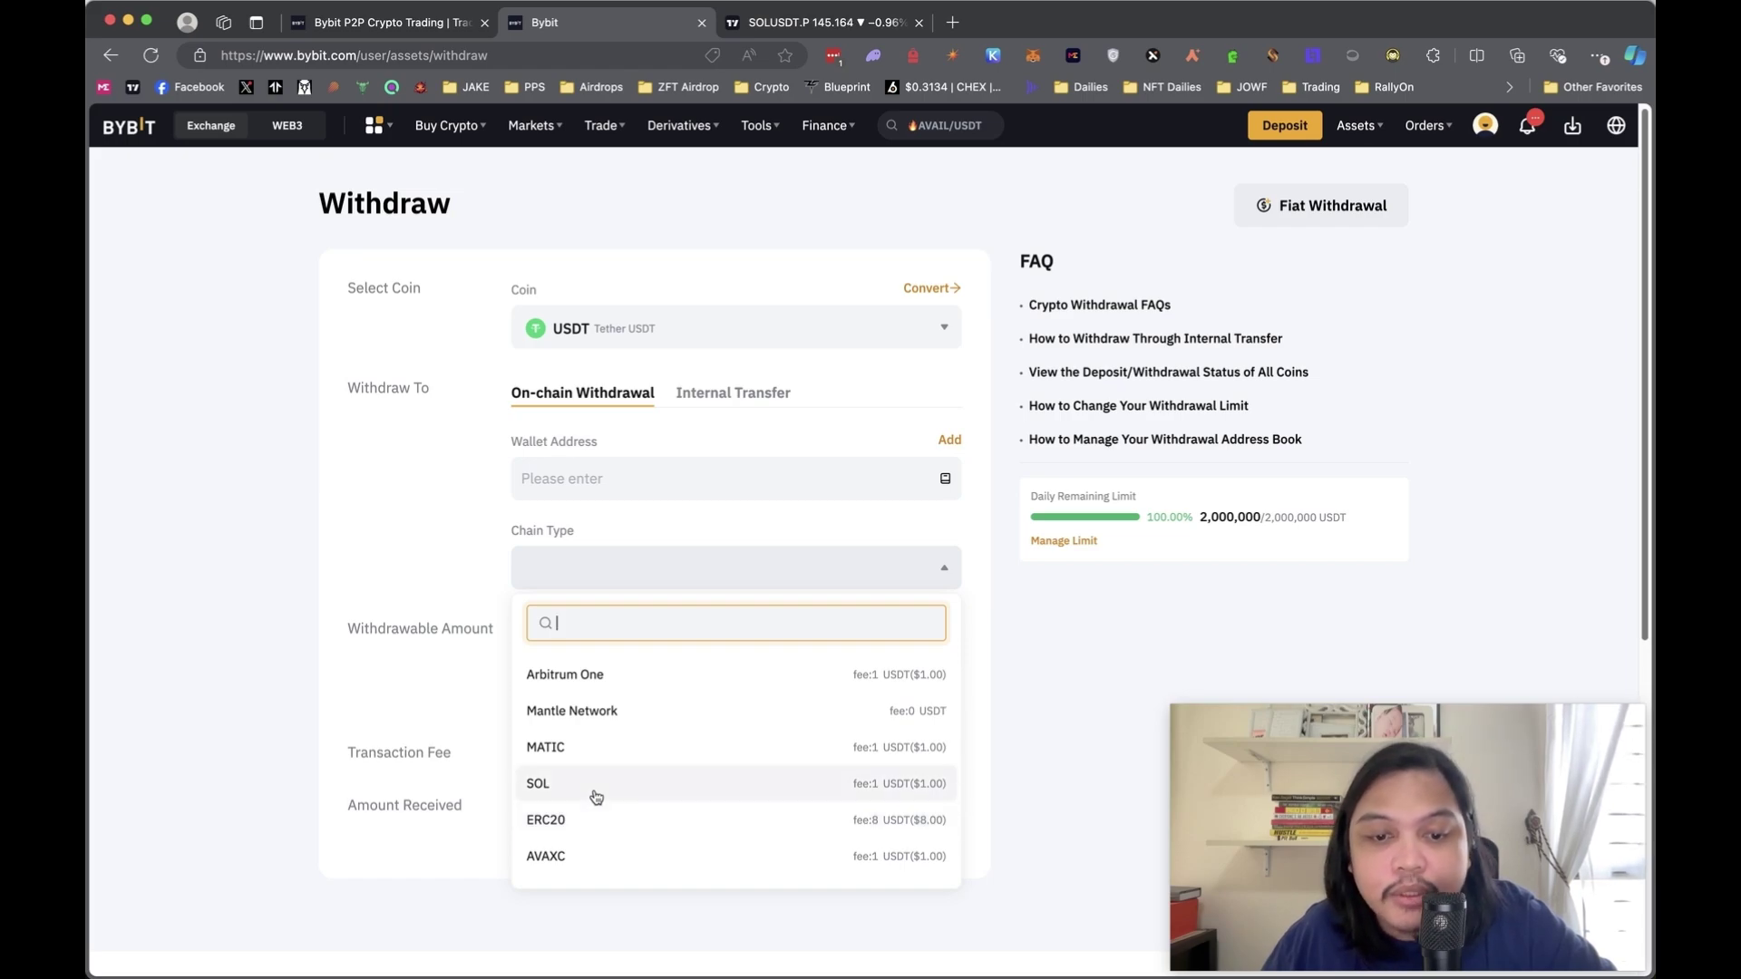
{"action": "left_click", "coordinate": [935, 800]}
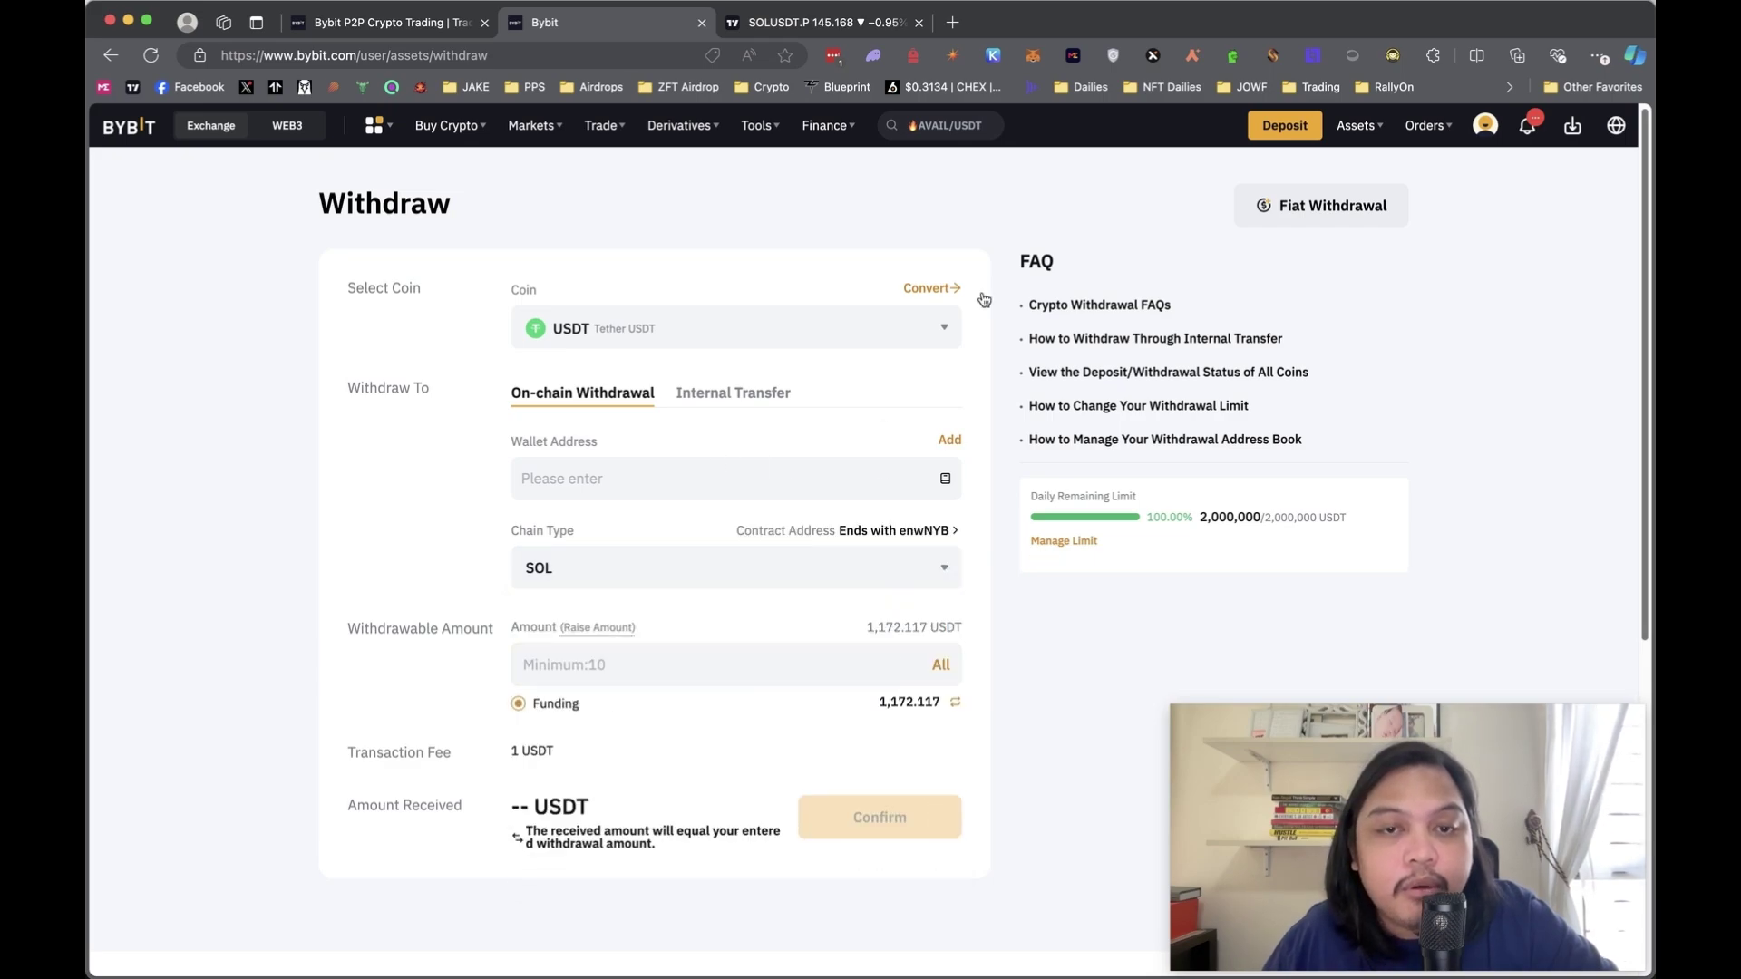
- Paste the Solana address from the Phantom wallet into Wallet Address
{"action": "left_click", "coordinate": [873, 58]}
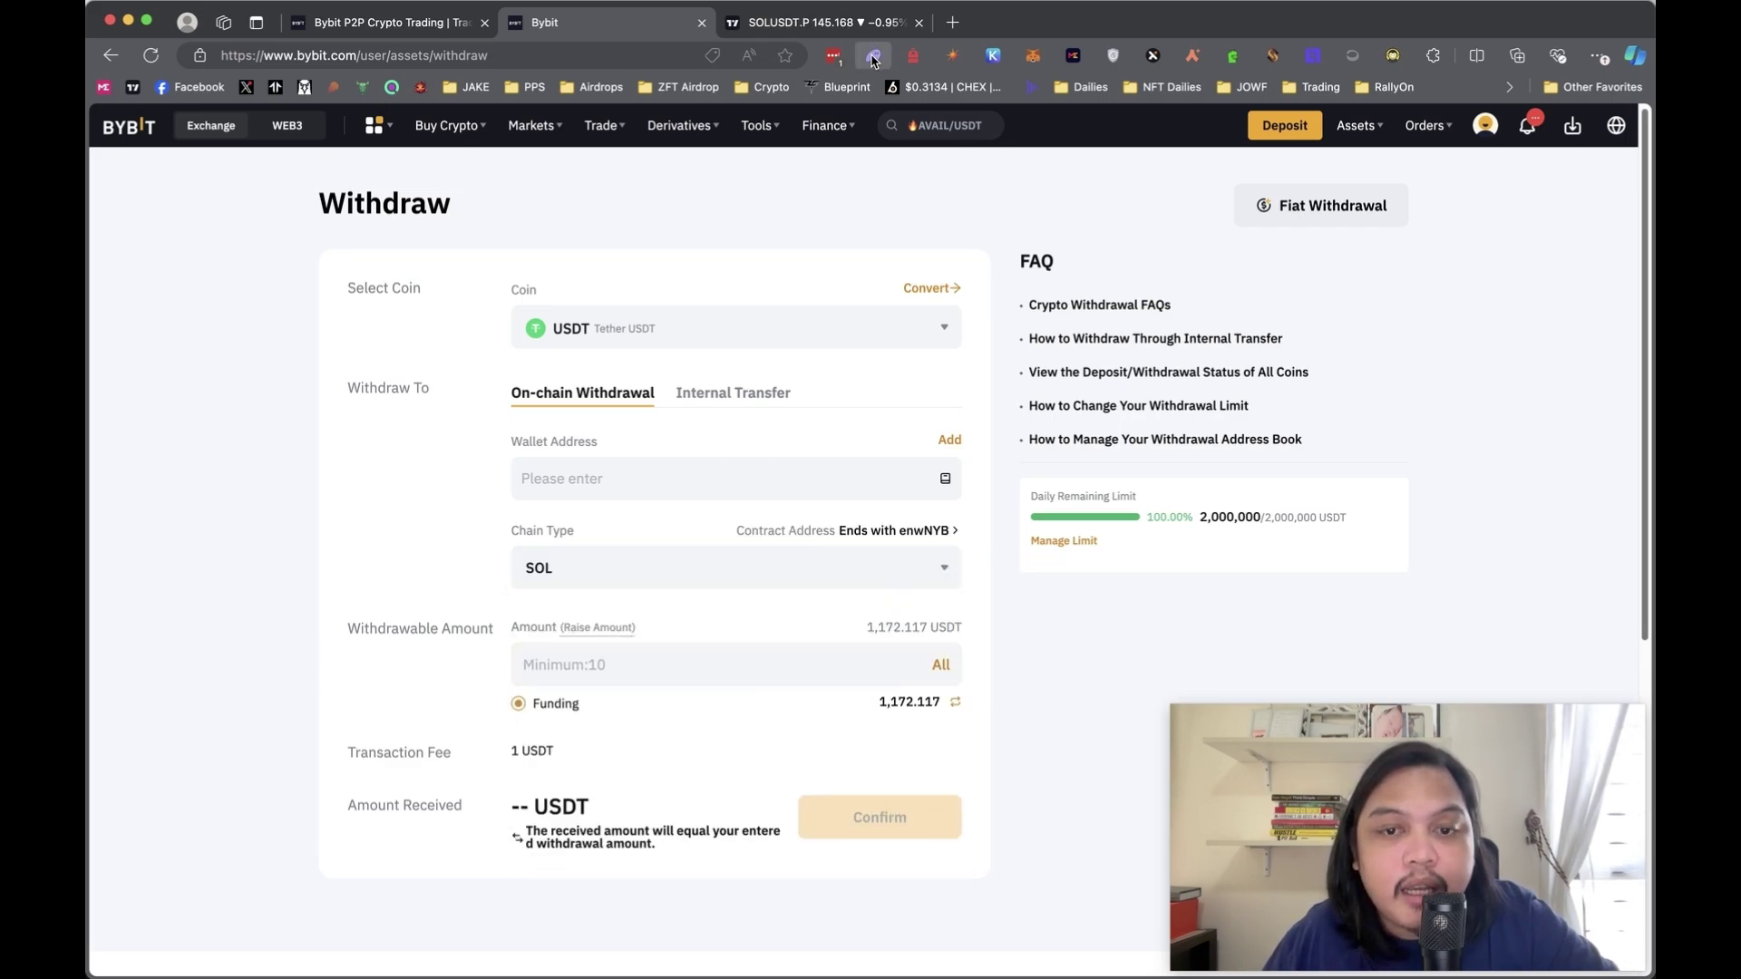
{"action": "left_click", "coordinate": [441, 490]}
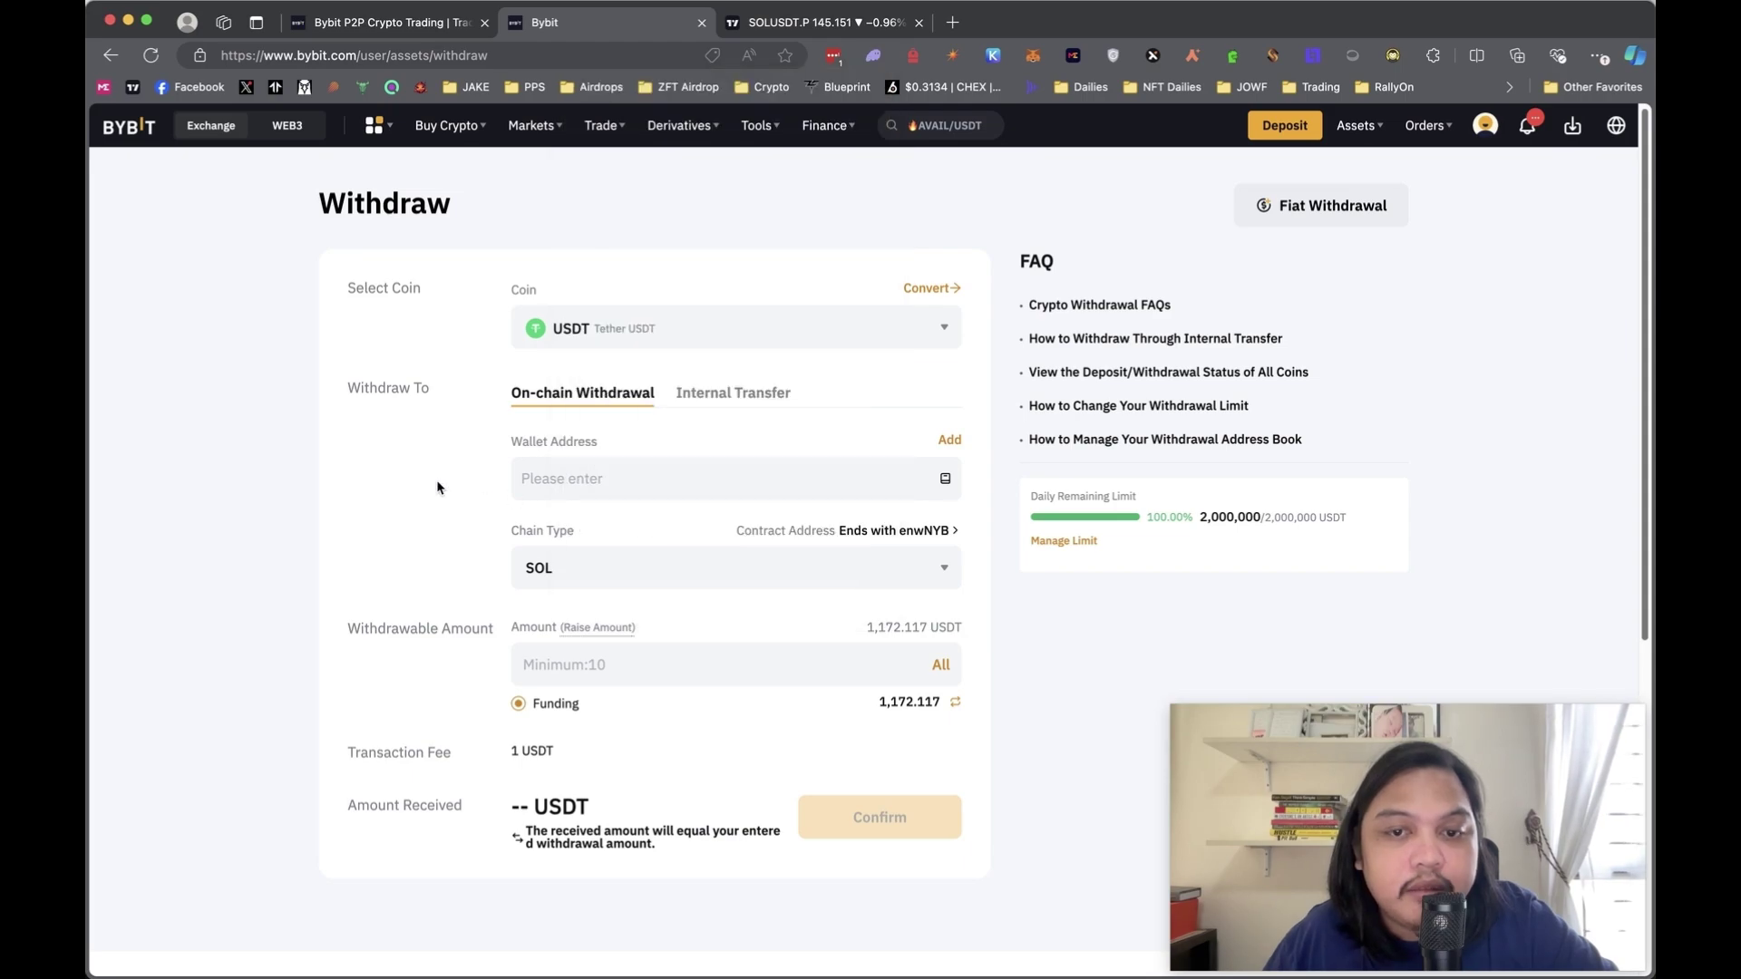
{"action": "left_click", "coordinate": [580, 478]}
{"action": "type", "text": "5V9VwuVqXyUeJfa2N7uKxbaV6kX77dJJnowCL6kLojKN"}
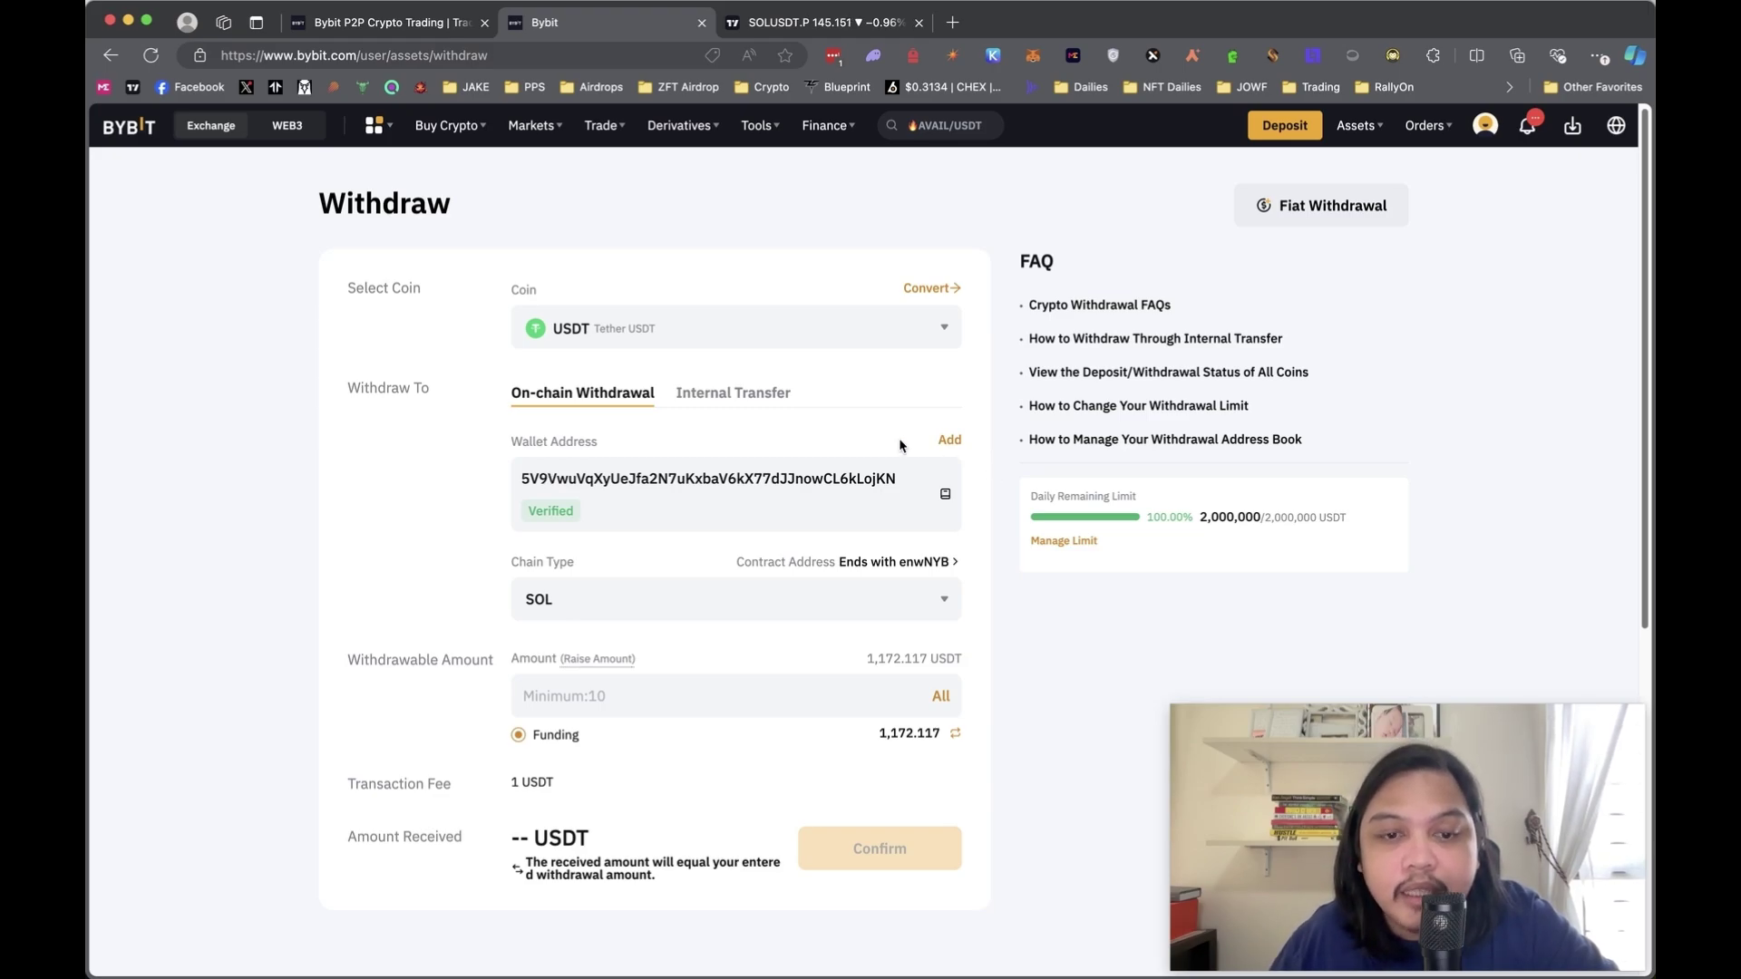
- Enter 171.11 USDT as the withdrawal amount and review the withdrawal summary
{"action": "left_click", "coordinate": [783, 692]}
{"action": "type", "text": "172"}
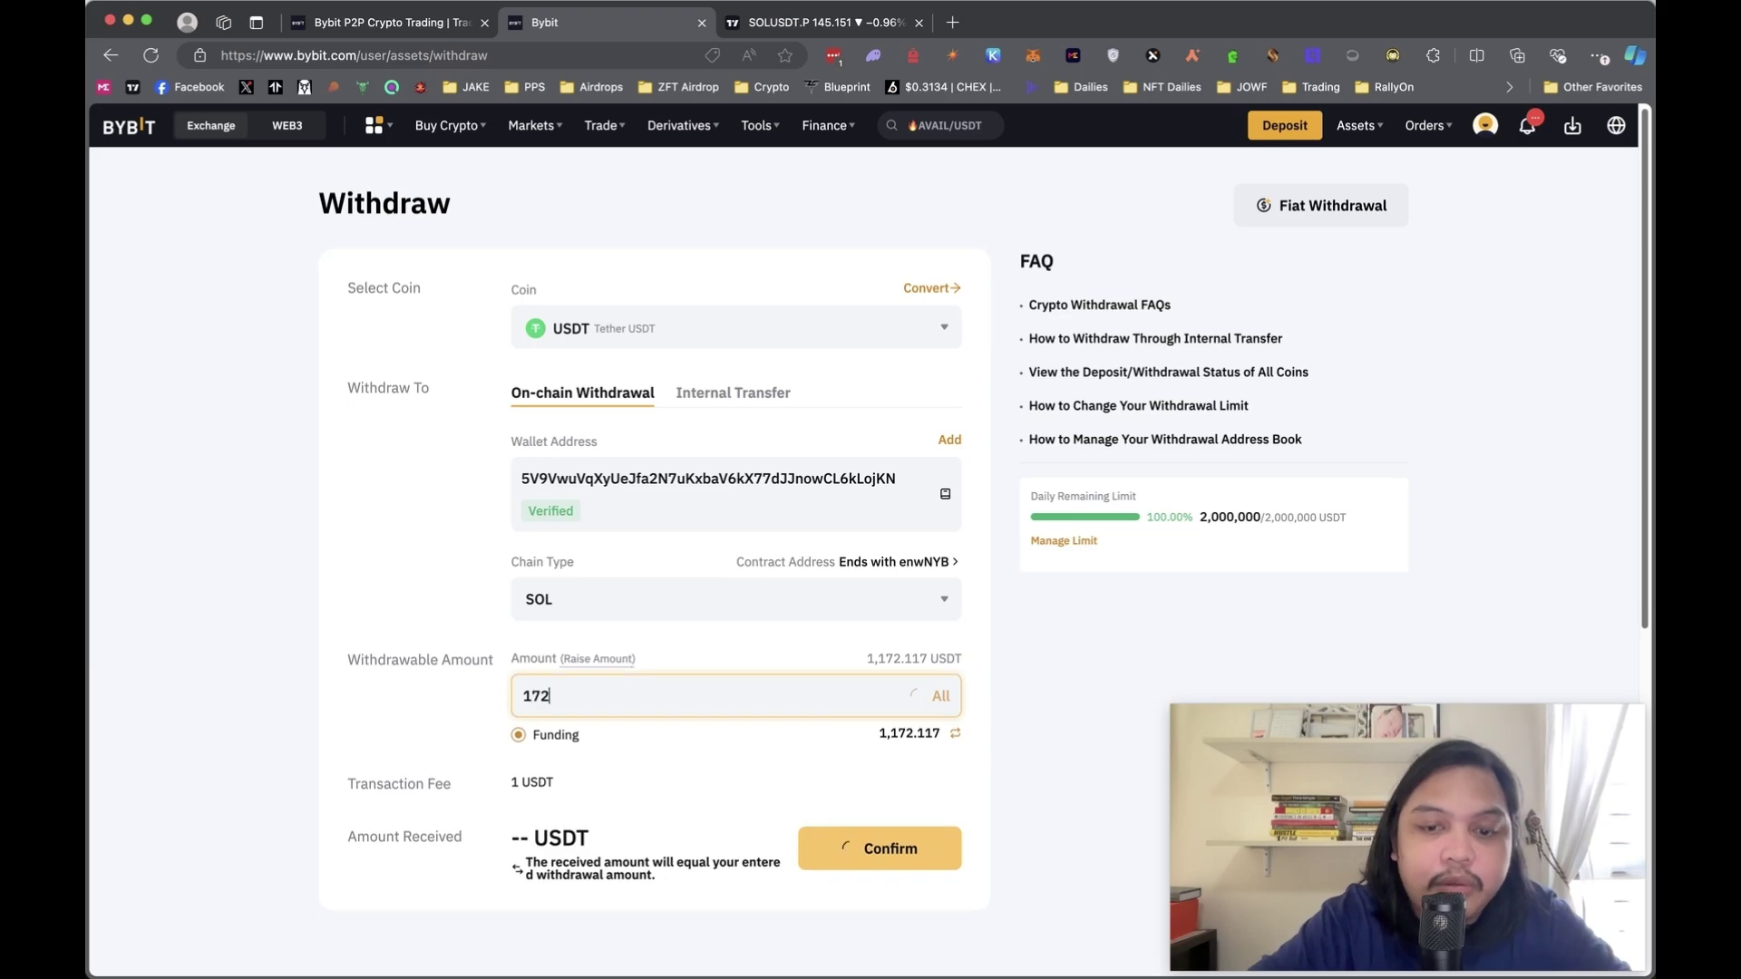
{"action": "type", "text": ".11"}
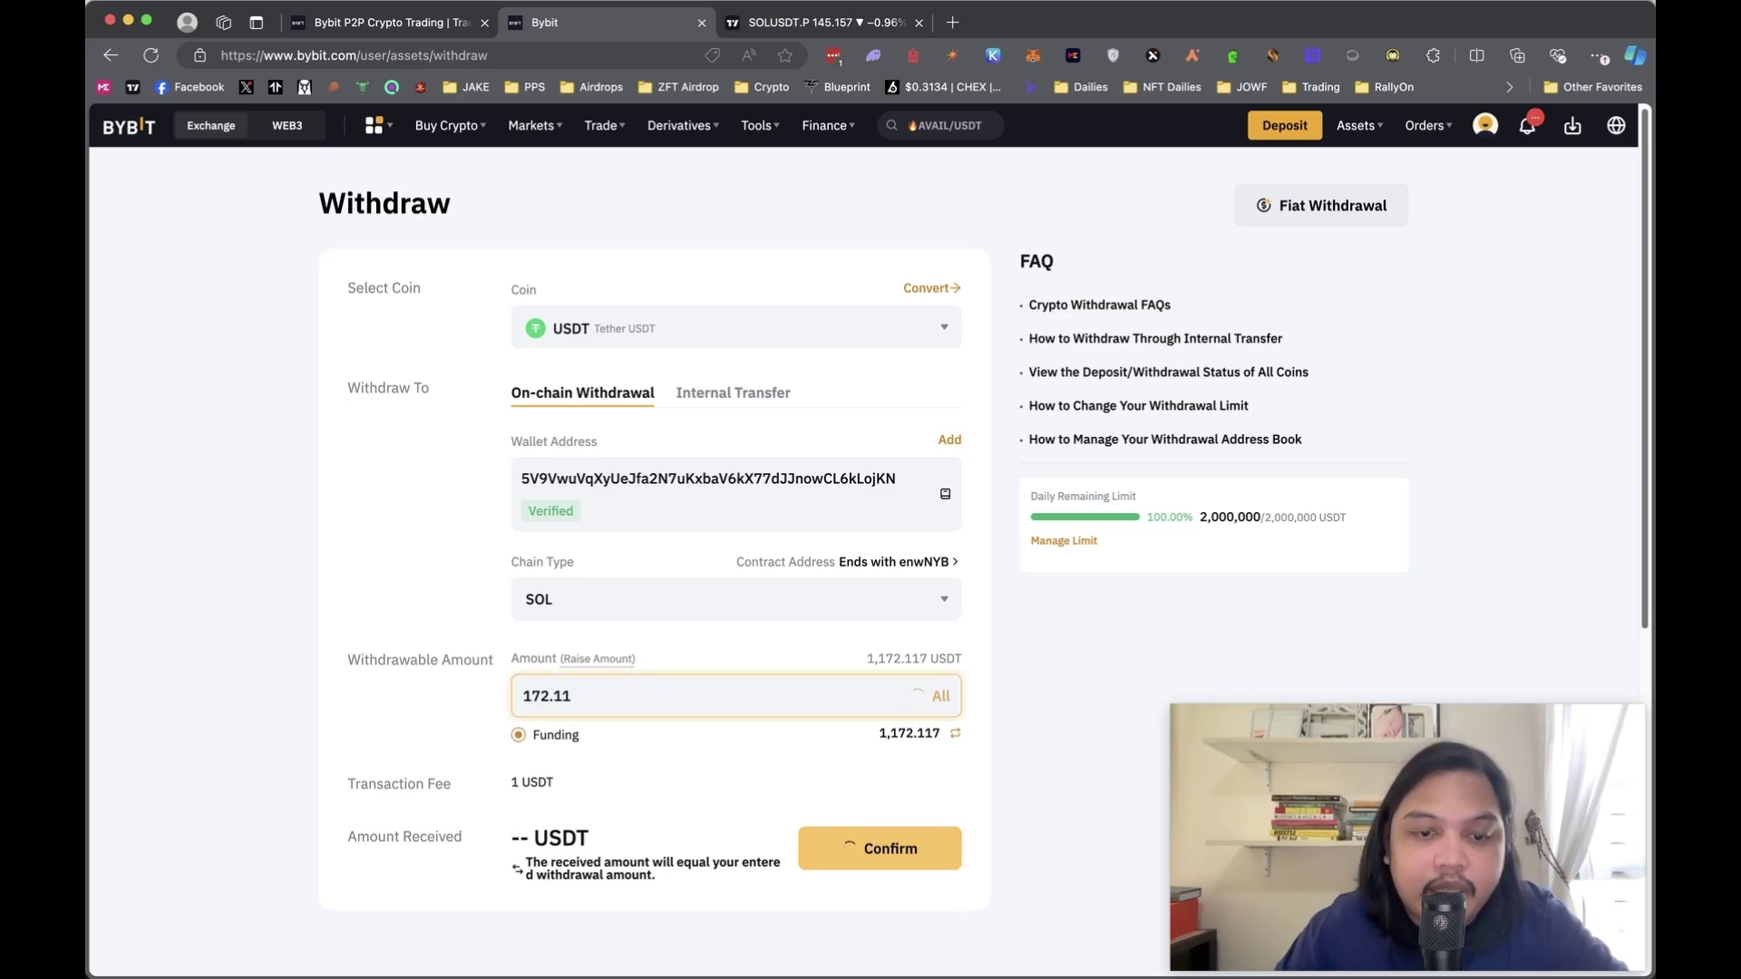
{"action": "scroll", "coordinate": [704, 769], "scroll_direction": "down", "scroll_amount": 2}
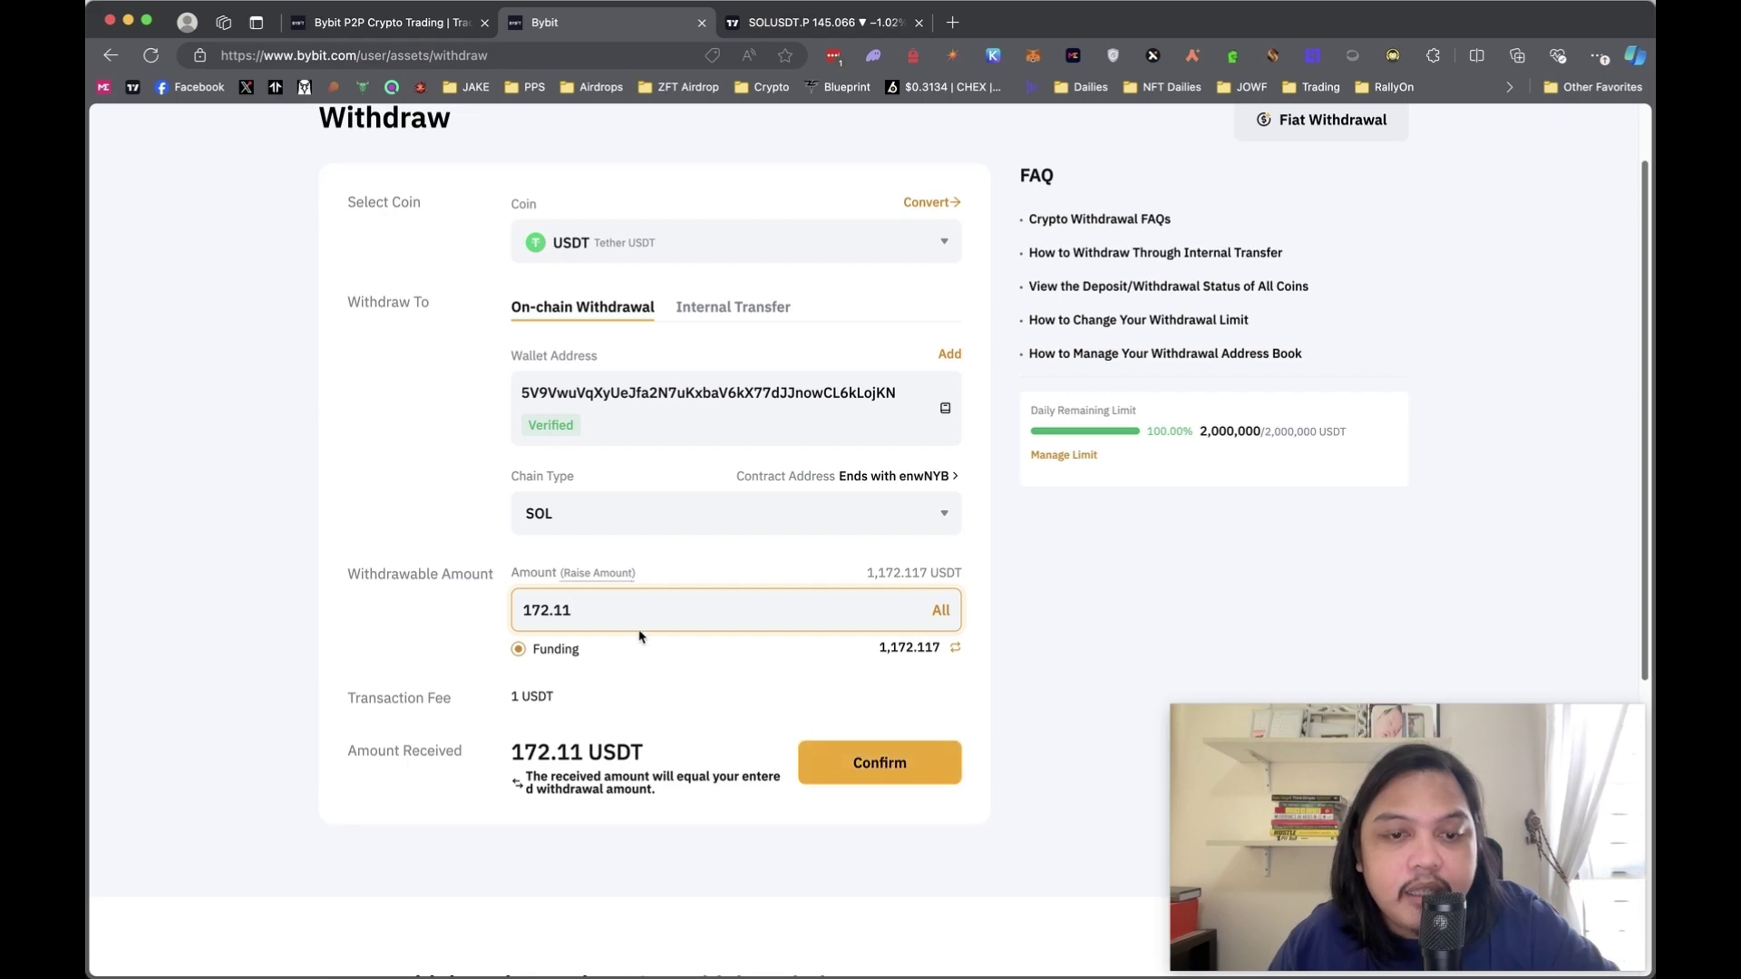
{"action": "left_click", "coordinate": [545, 609]}
{"action": "key", "text": "BackSpace"}
{"action": "type", "text": "1"}
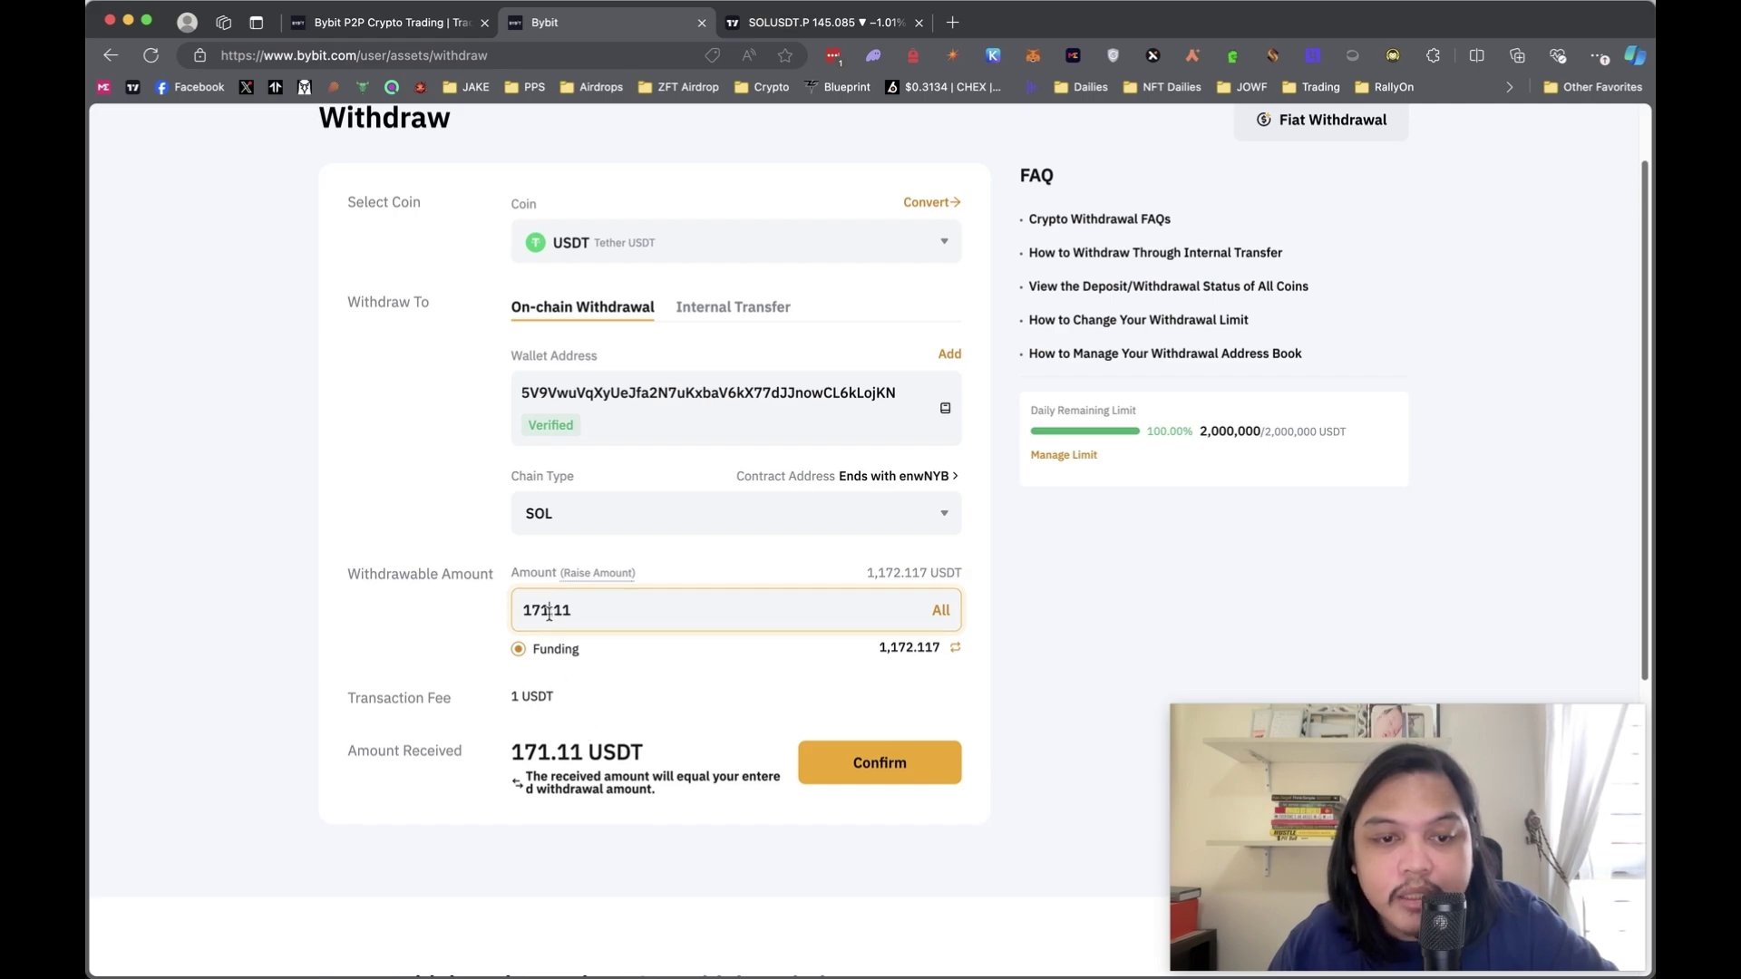
{"action": "key", "text": "BackSpace"}
{"action": "type", "text": "2"}
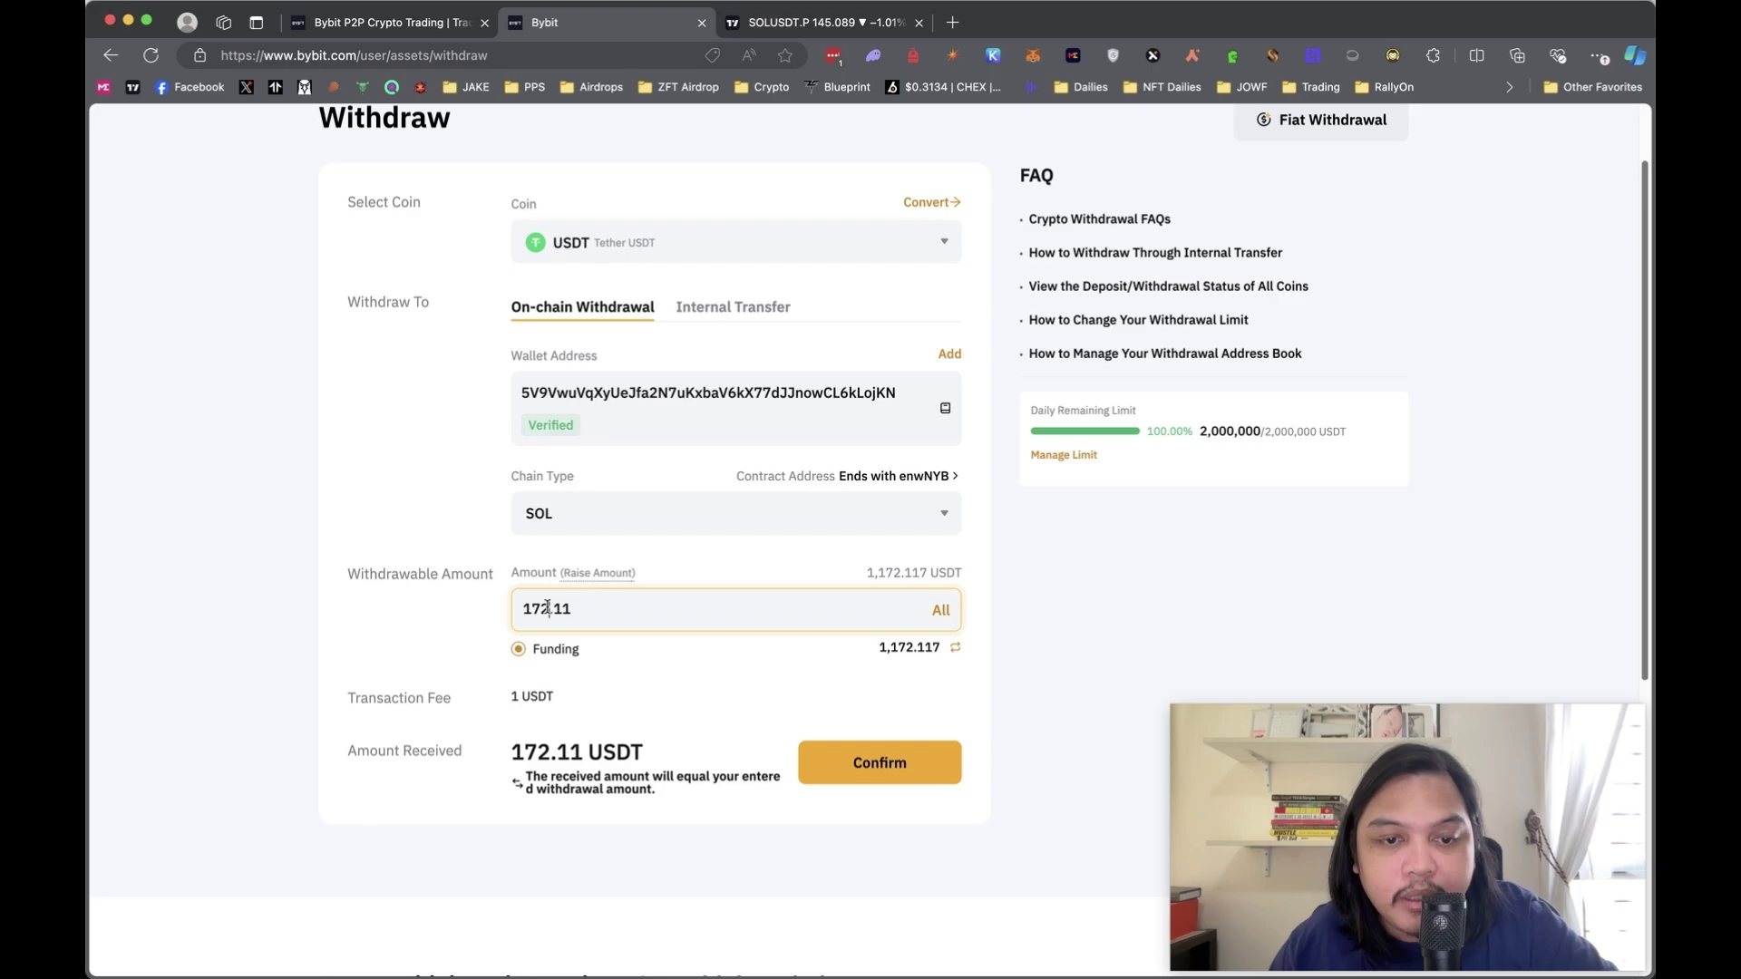
{"action": "key", "text": "BackSpace"}
{"action": "type", "text": "1"}
{"action": "left_click", "coordinate": [875, 773]}
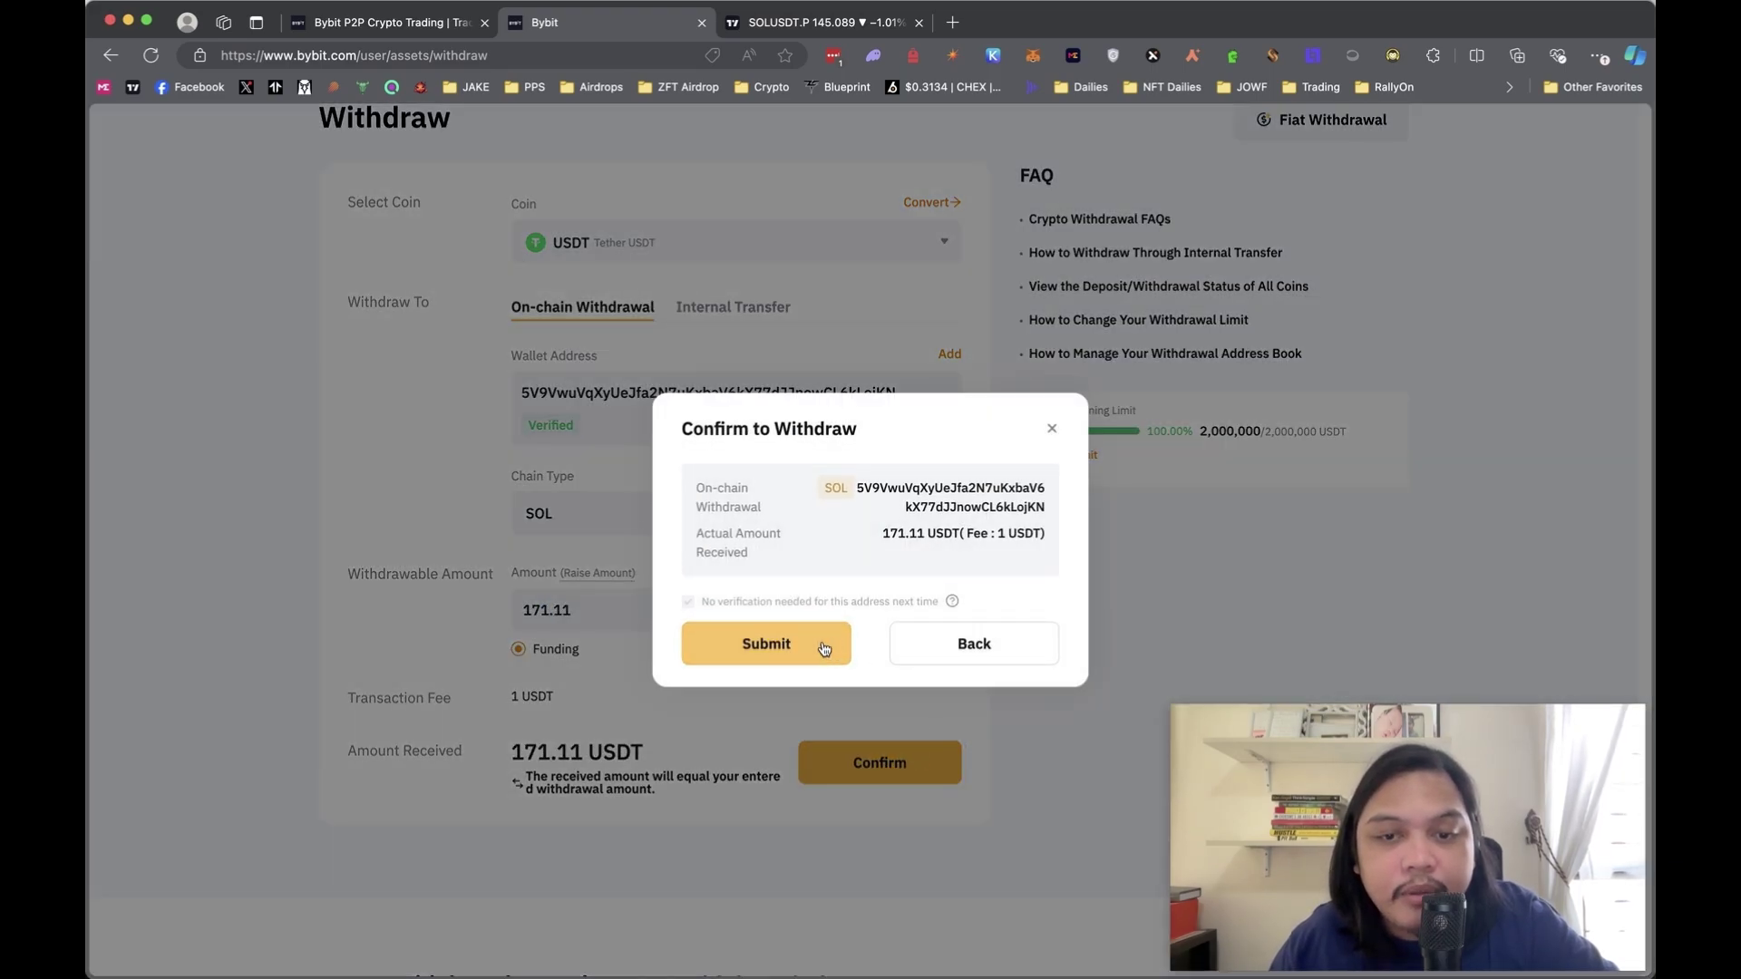
- Submit the 171.11 USDT withdrawal on SOL and pass security verification
{"action": "left_click", "coordinate": [789, 643]}
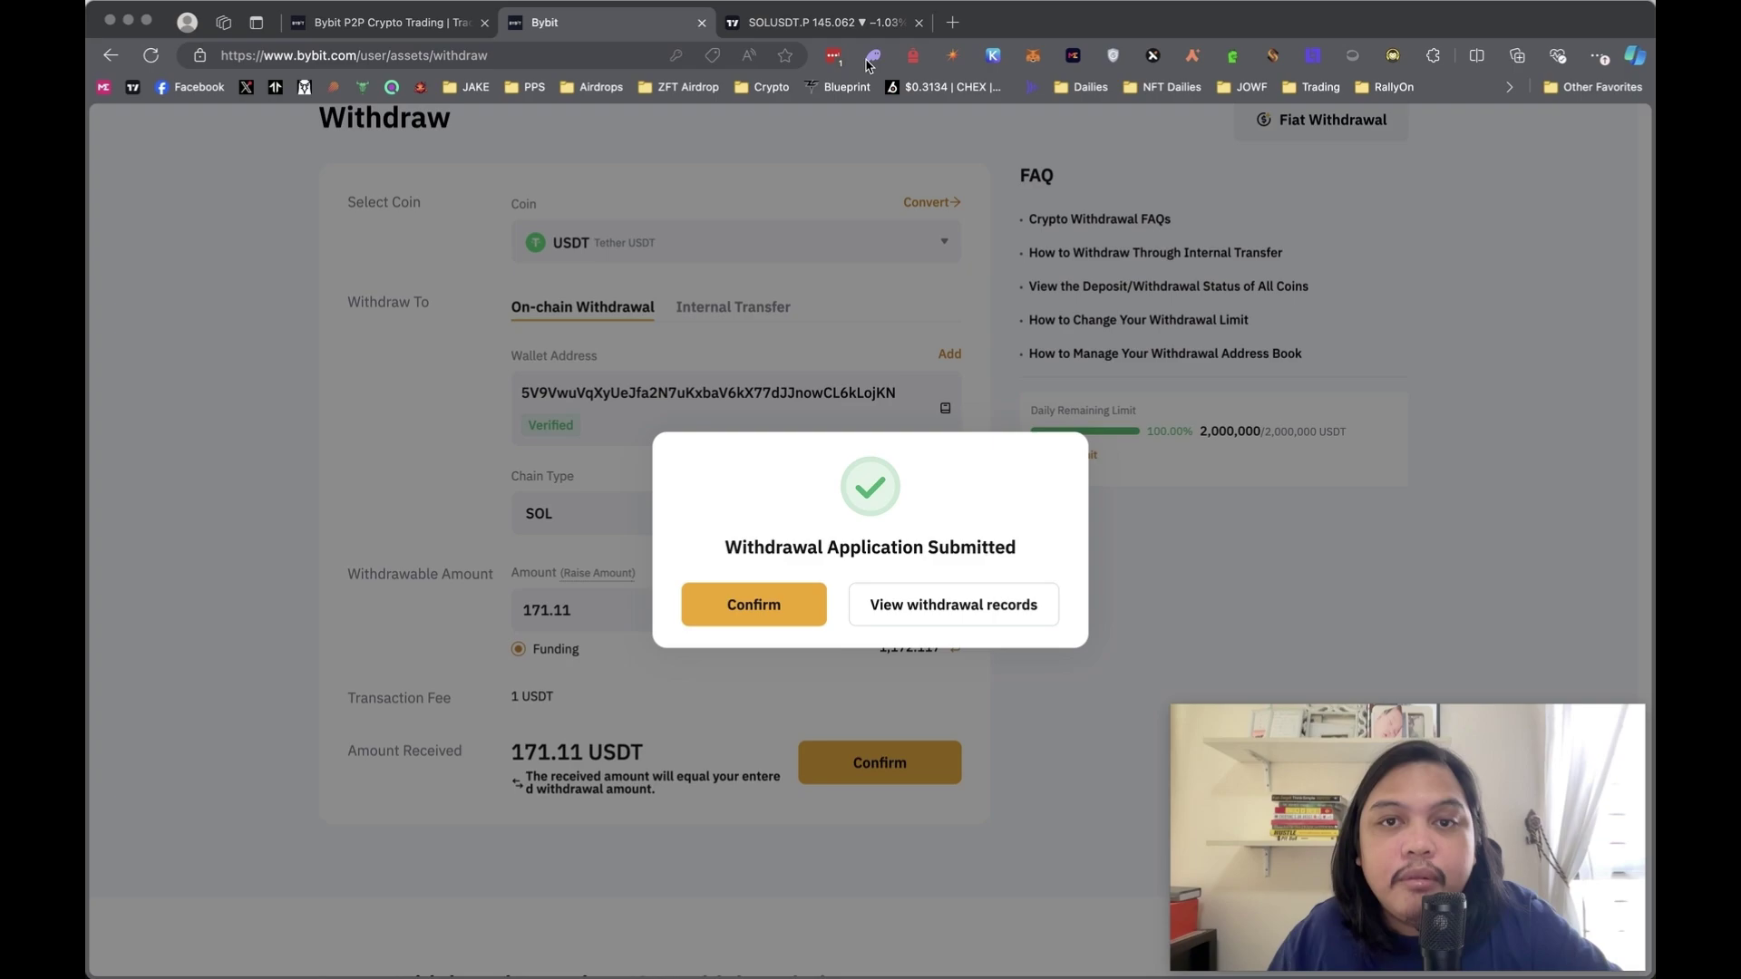
{"action": "left_click", "coordinate": [870, 58]}
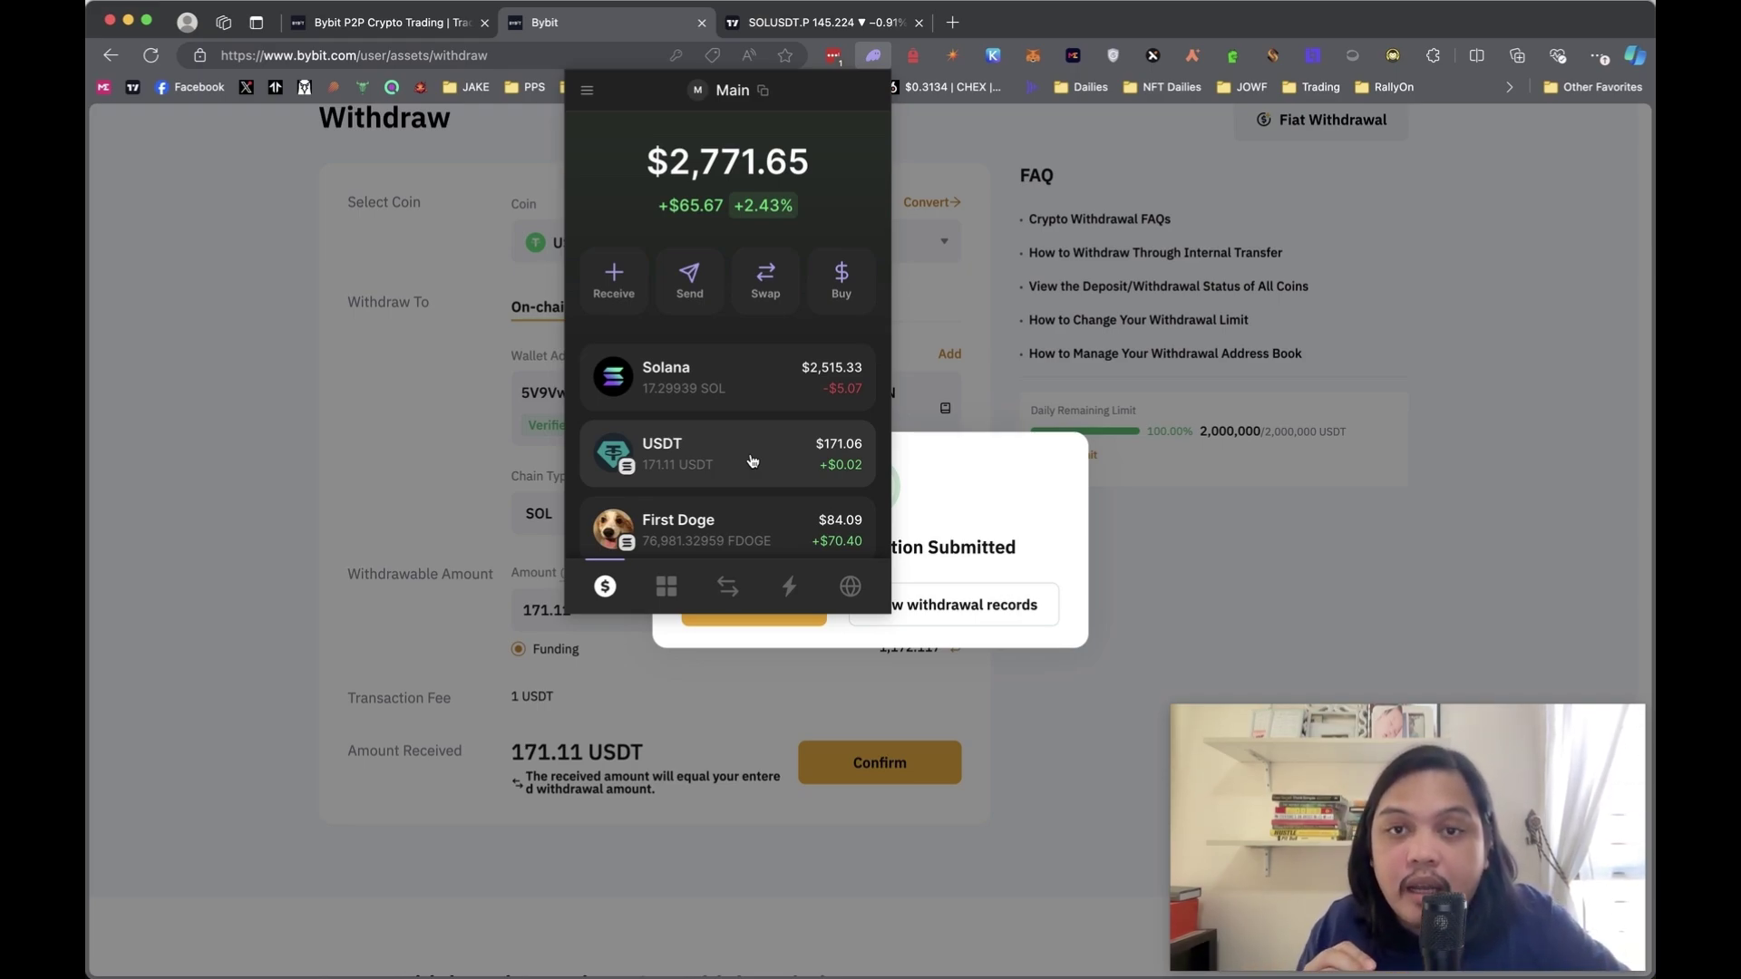
{"action": "left_click", "coordinate": [871, 59]}
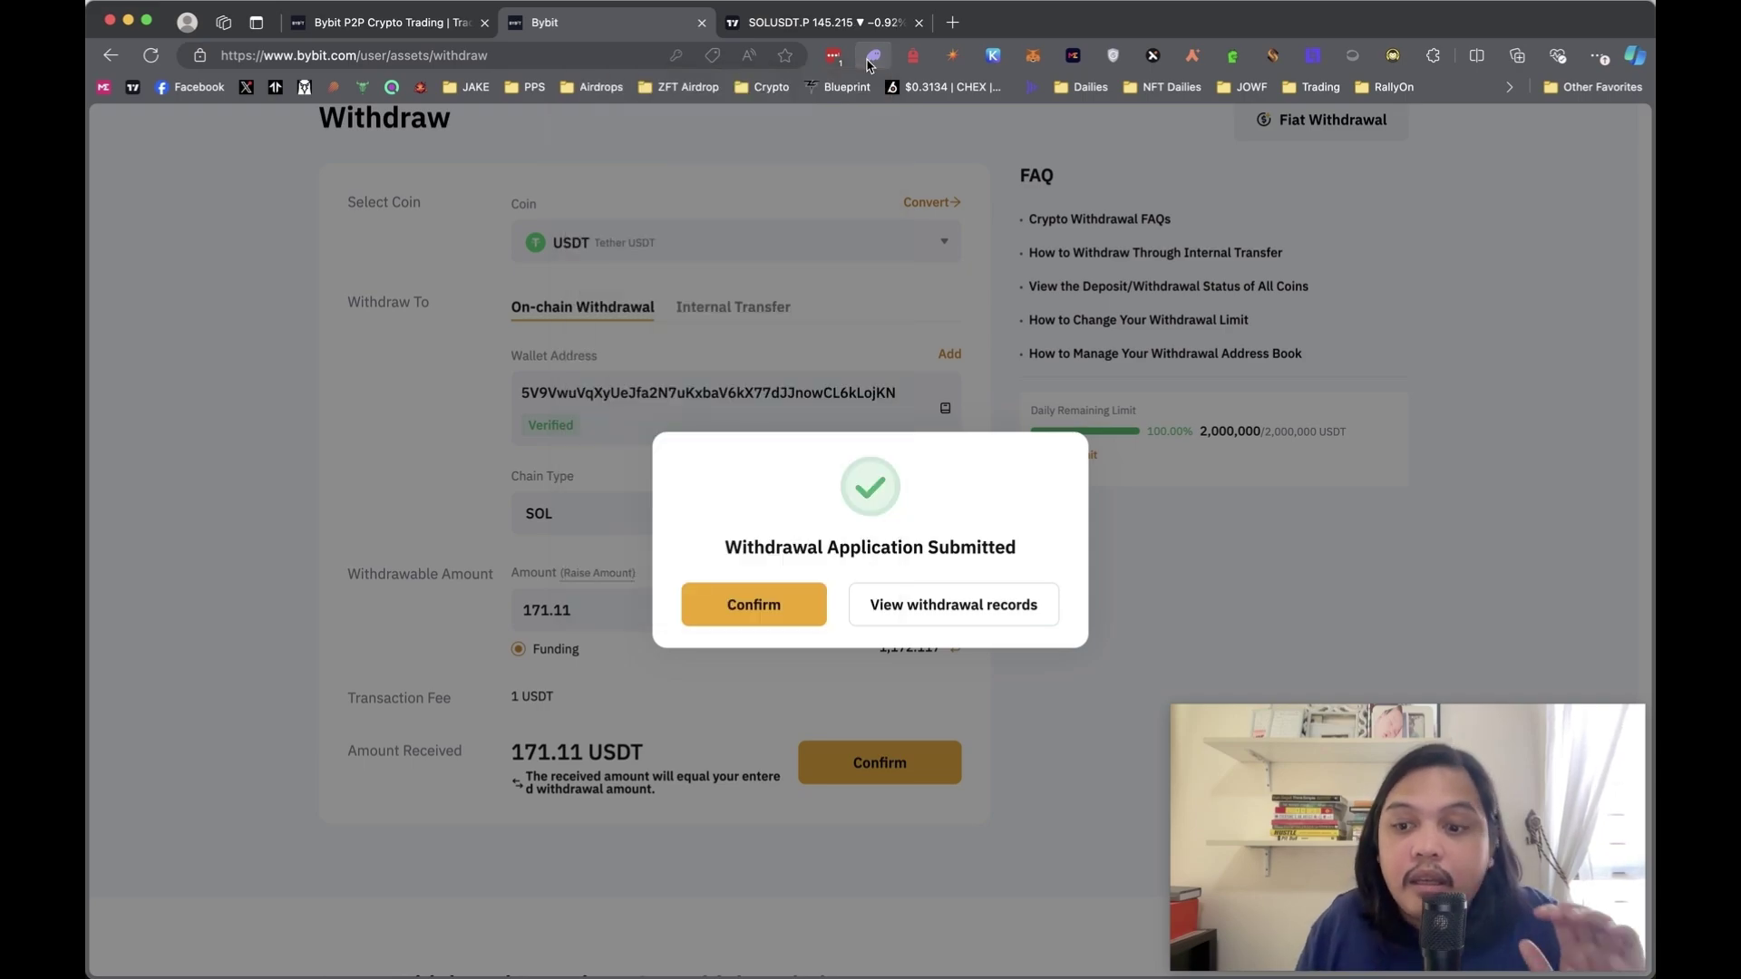